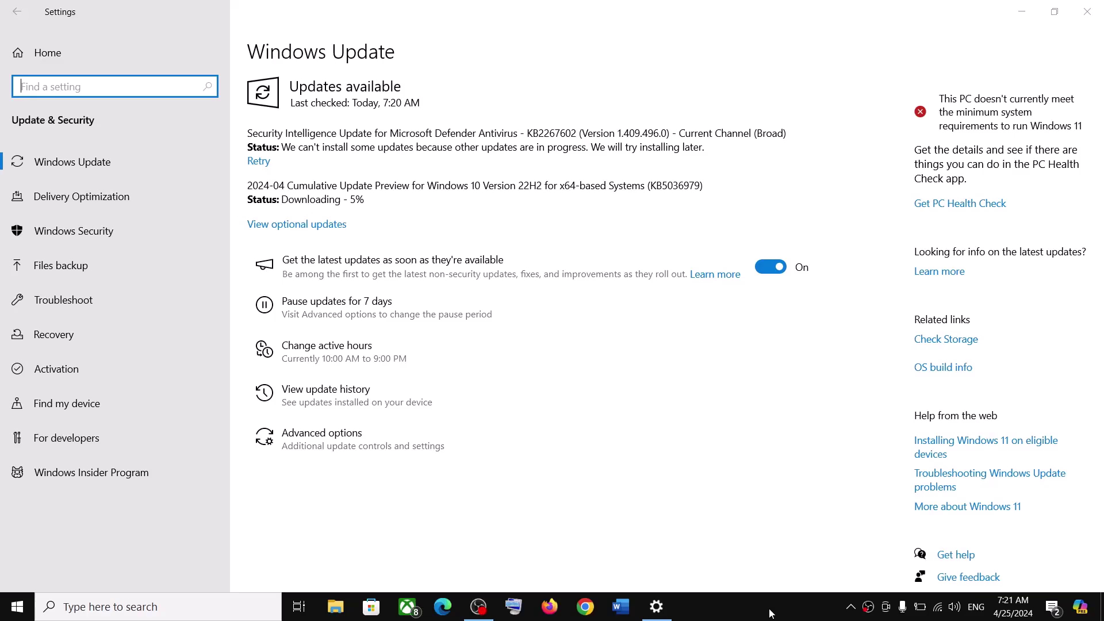
Highlight the cumulative update number KB5036979 in Windows Update, and switch to the Word document of fix instructions
double_click(680, 189)
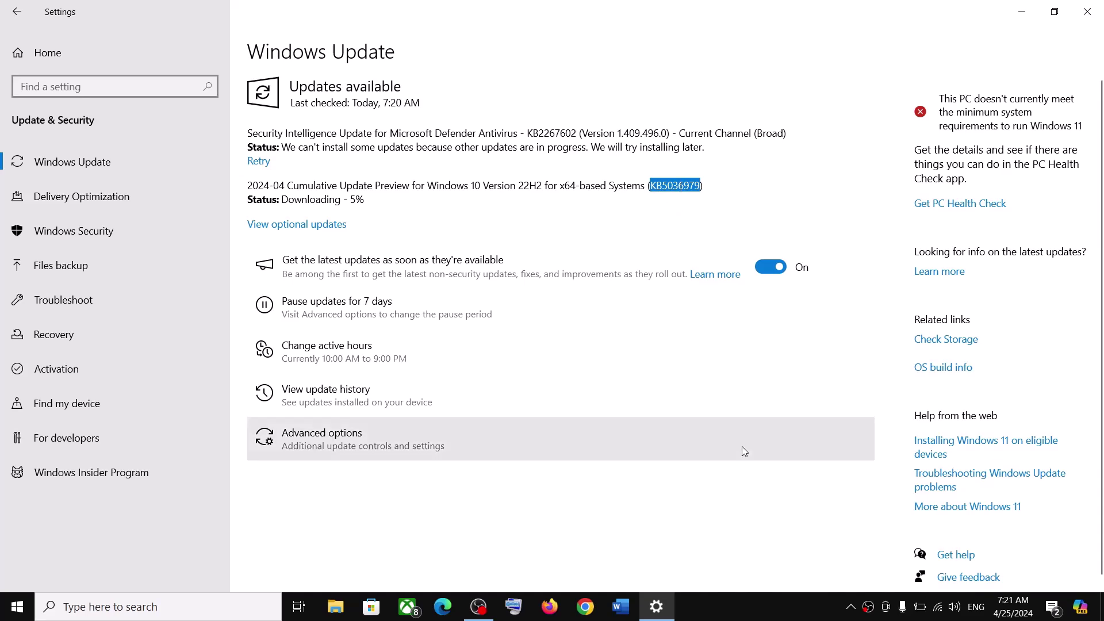
left_click(782, 611)
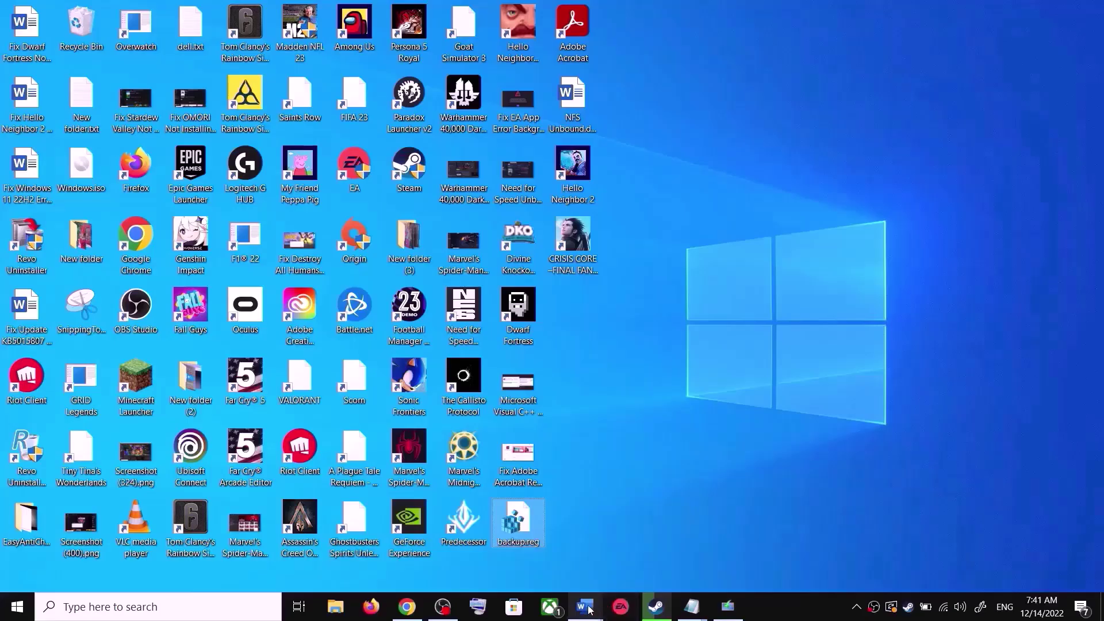
mouse_move(584, 607)
left_click(661, 540)
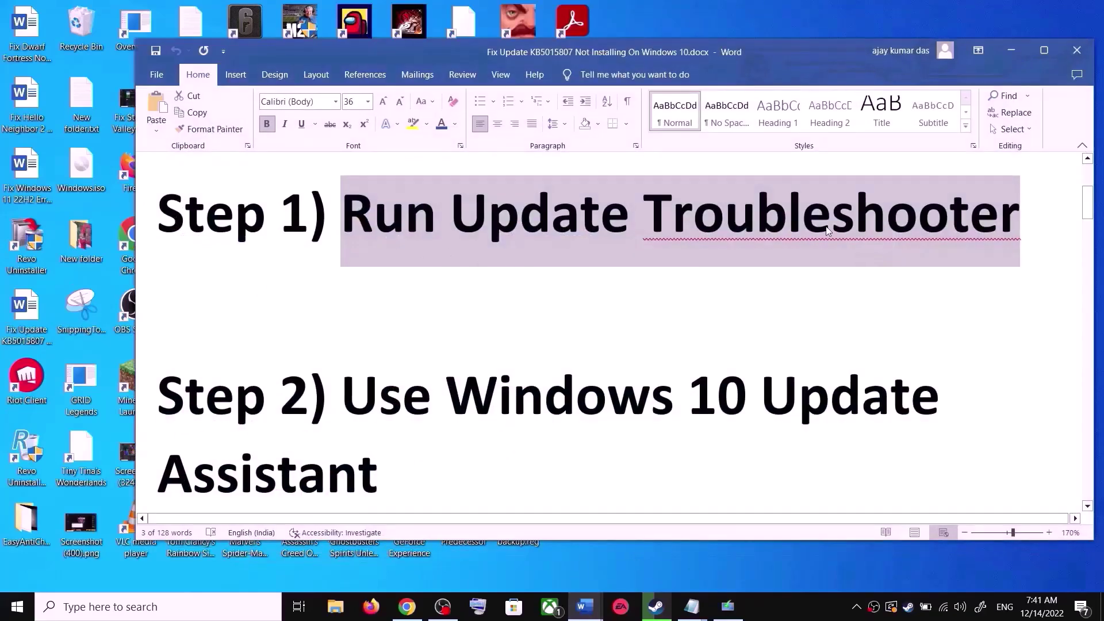
Run the Windows Update troubleshooter from the additional troubleshooters in Update & Security settings
key("super+i")
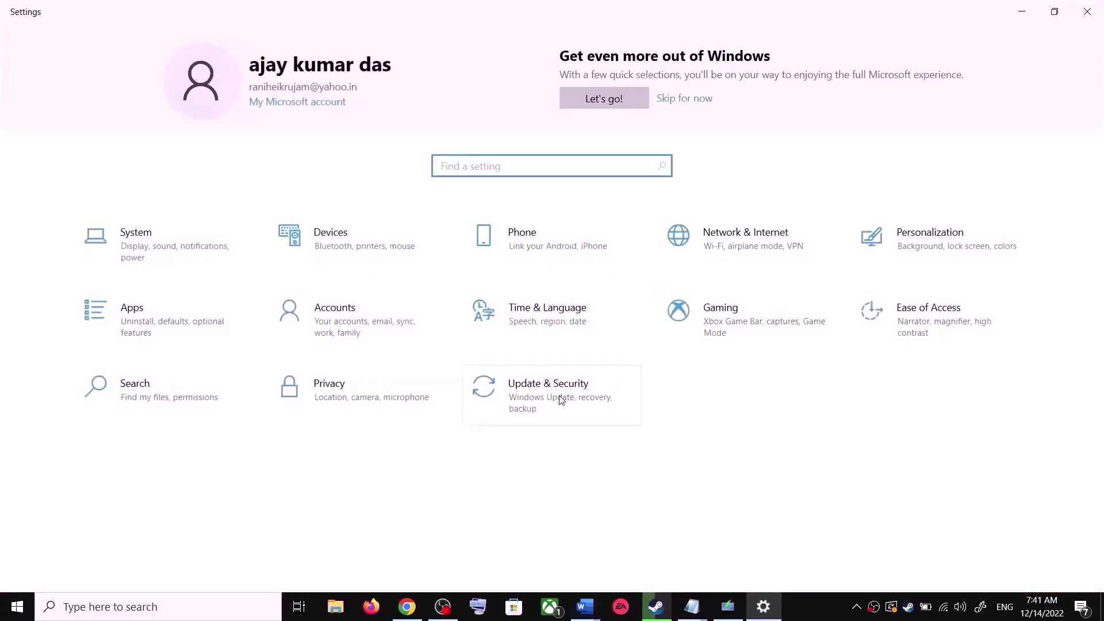
left_click(561, 400)
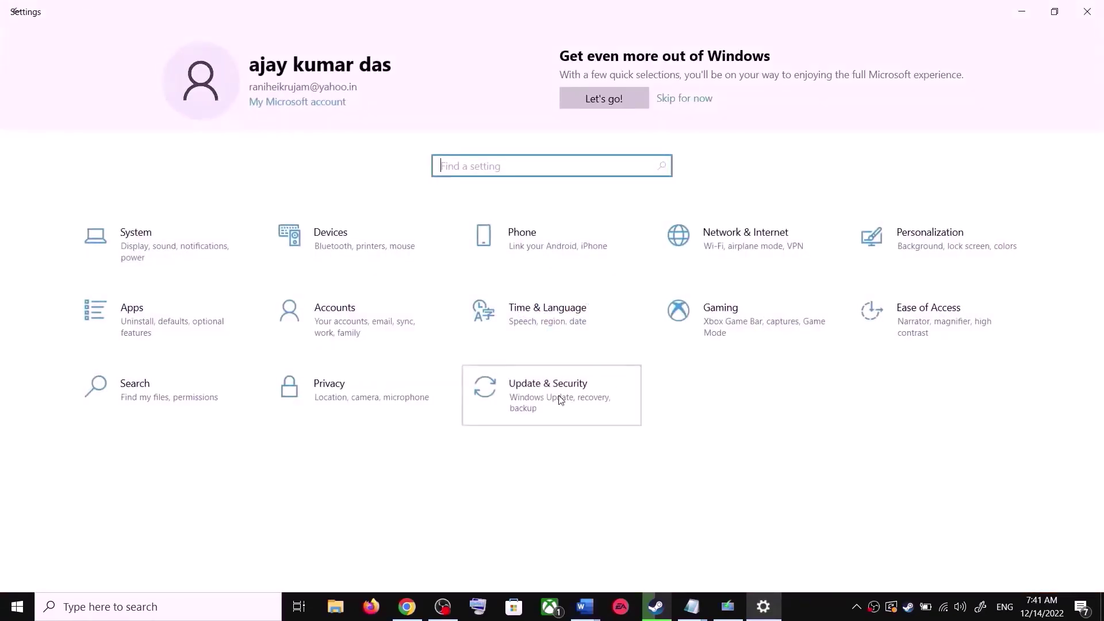
left_click(88, 300)
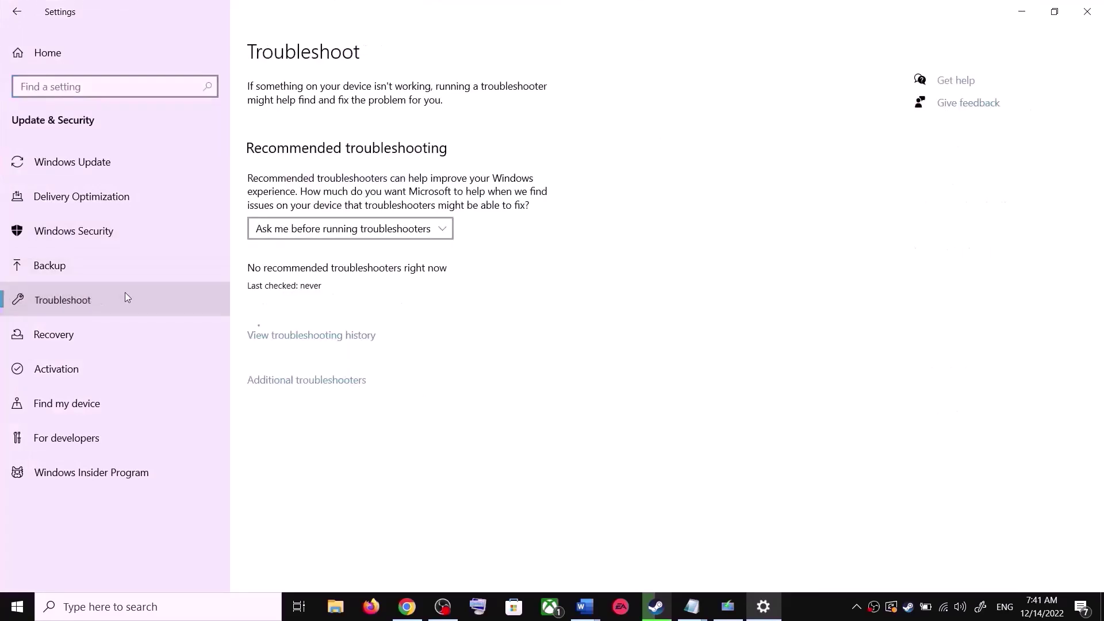
left_click(324, 381)
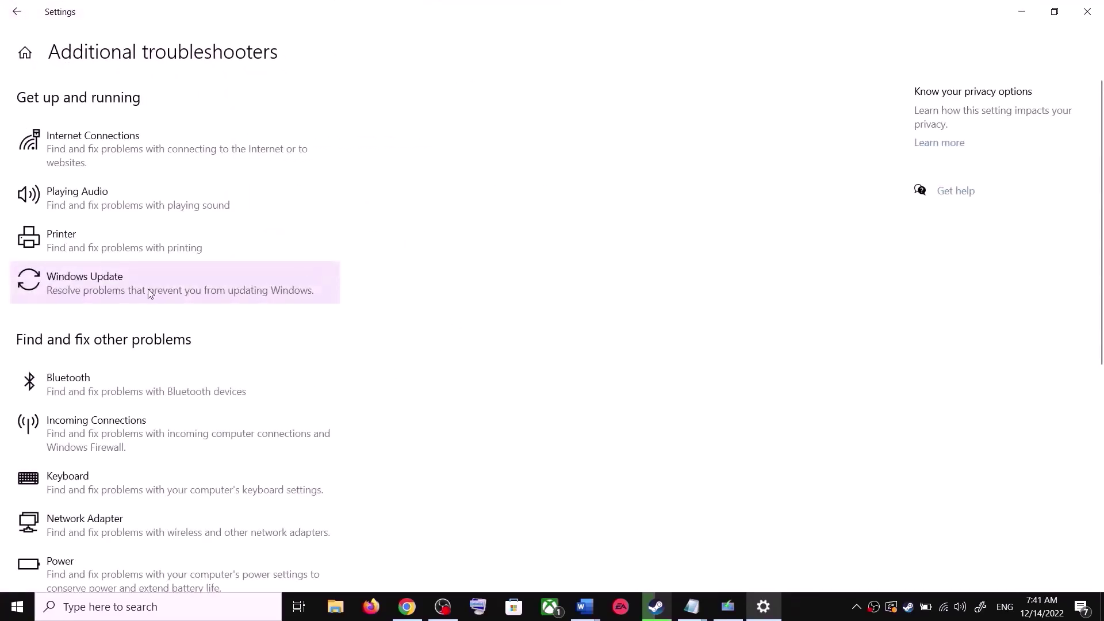
left_click(134, 289)
left_click(294, 328)
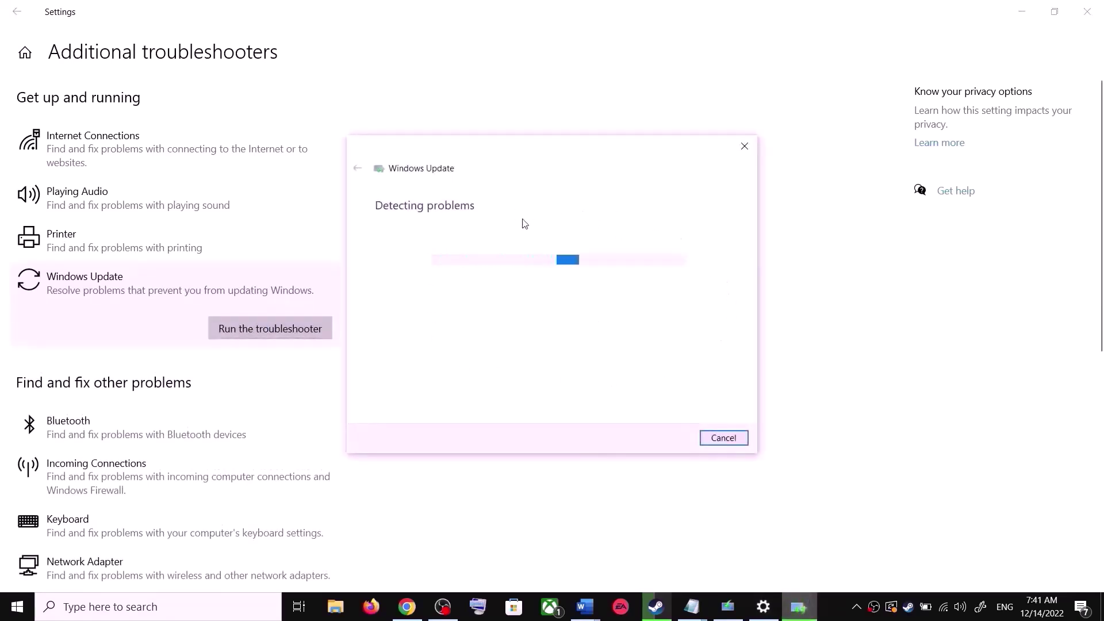
Show the computer's power options with the restart choices, and dismiss them without choosing one
left_click(10, 616)
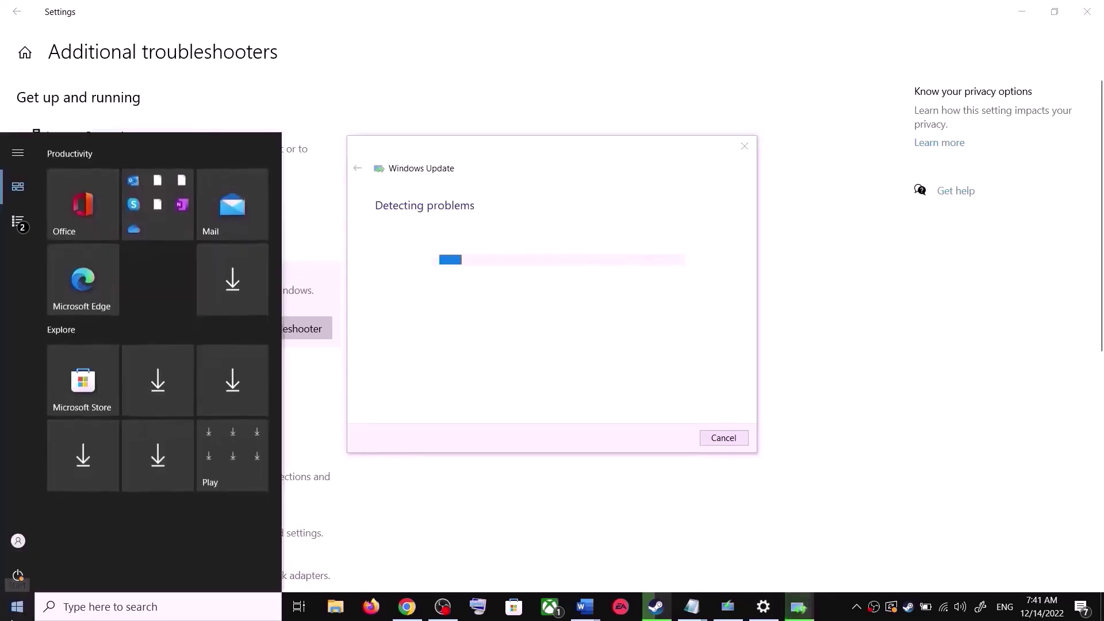
left_click(18, 575)
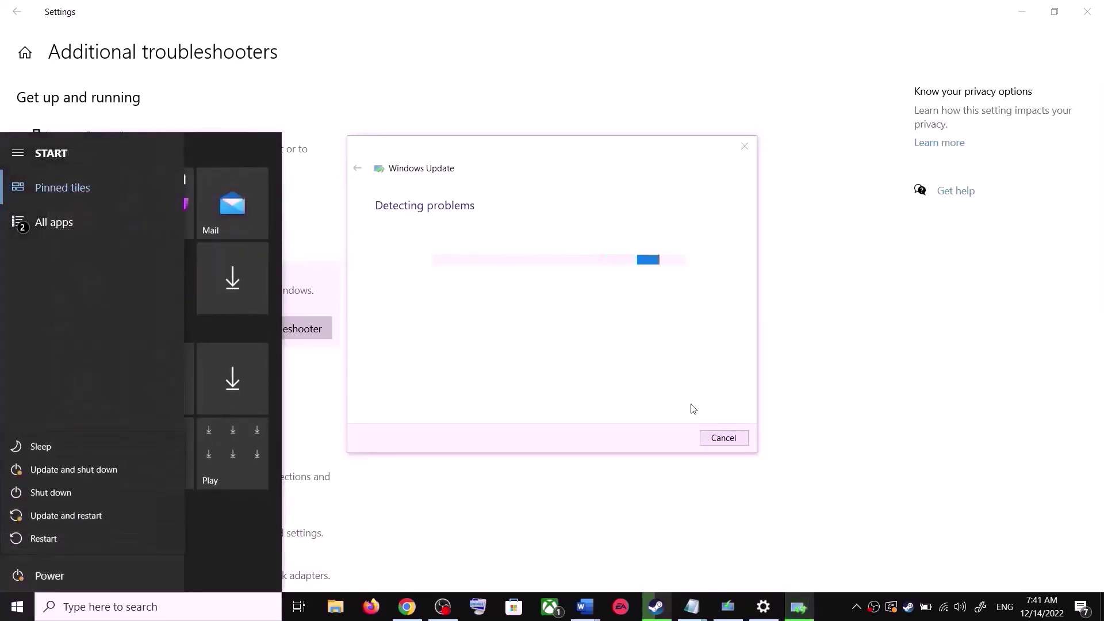
left_click(650, 217)
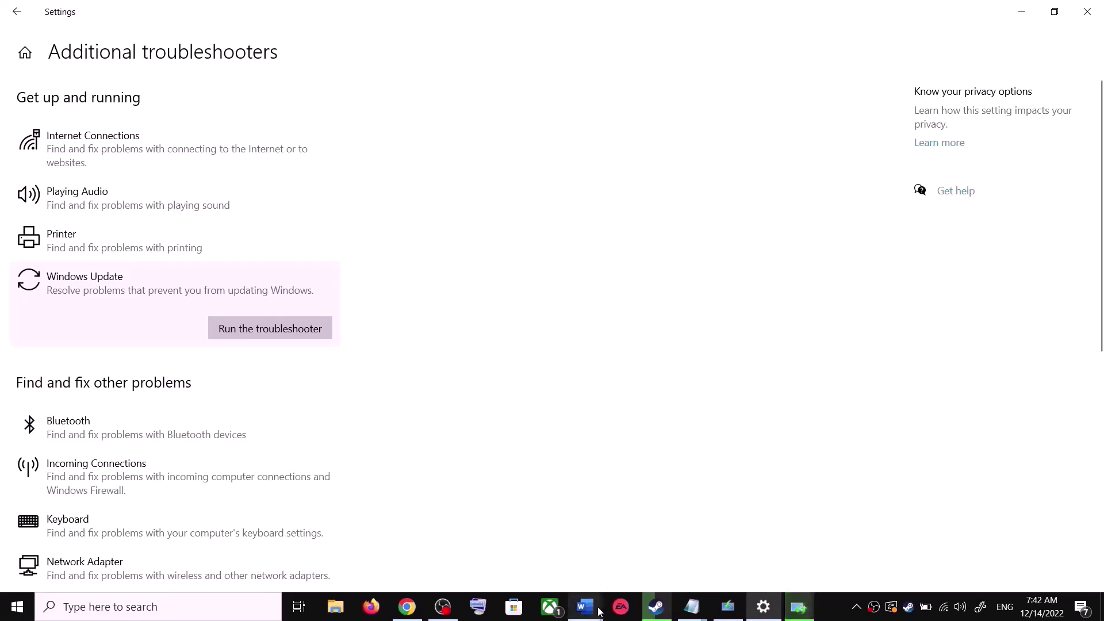
Return to the Word instructions and highlight the Step 2 Update Assistant heading and its Microsoft download link
mouse_move(596, 608)
left_click(679, 552)
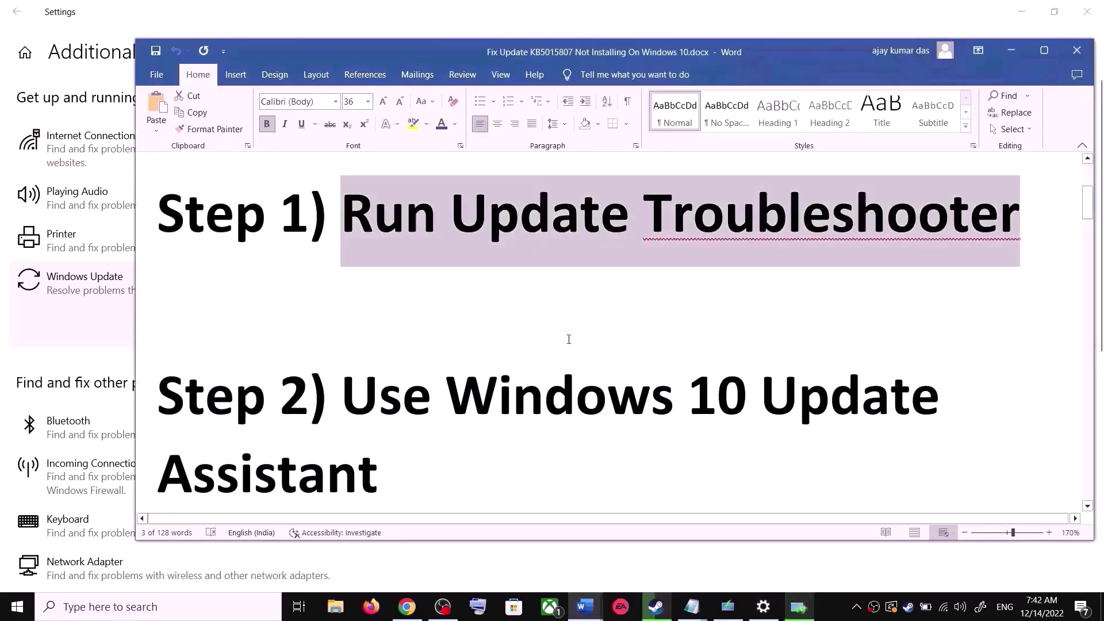
scroll(370, 385, "down", 1)
left_click_drag(342, 335, 461, 450)
scroll(872, 426, "down", 2)
left_click_drag(988, 430, 157, 430)
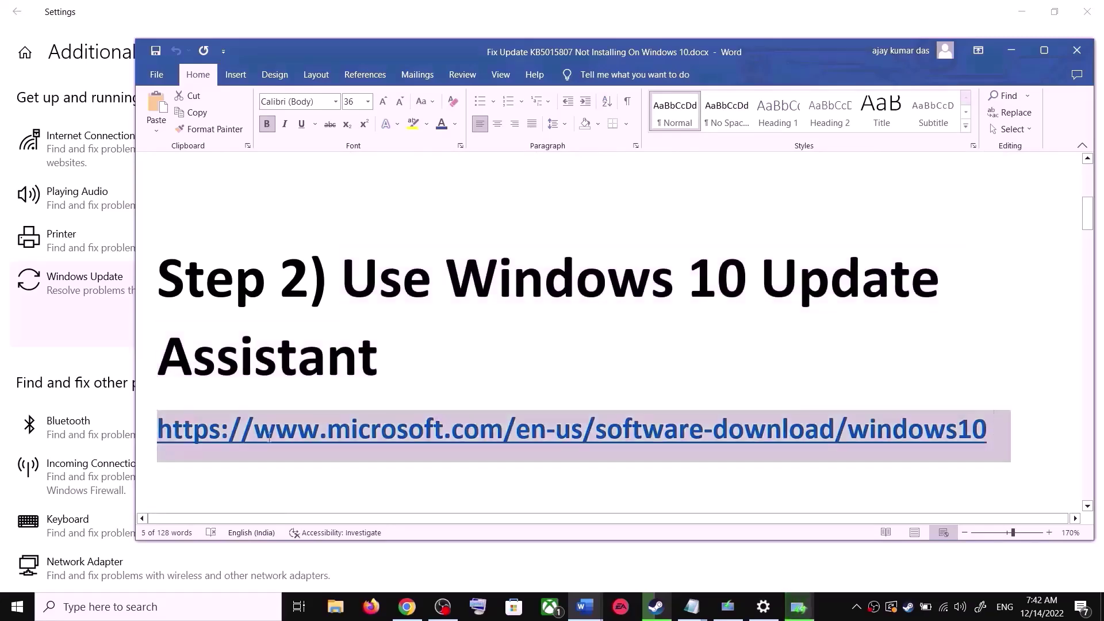
Download the Windows 10 Update Assistant from Microsoft's Download Windows 10 page in Chrome, and run it through to its closing screen
mouse_move(406, 606)
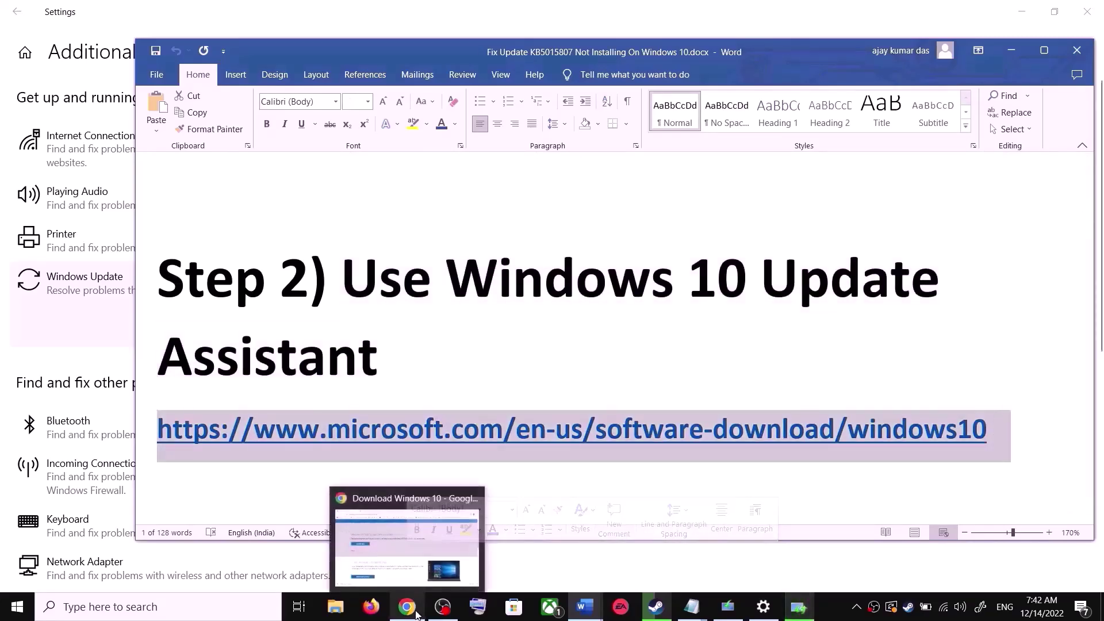
left_click(395, 546)
scroll(244, 318, "up", 3)
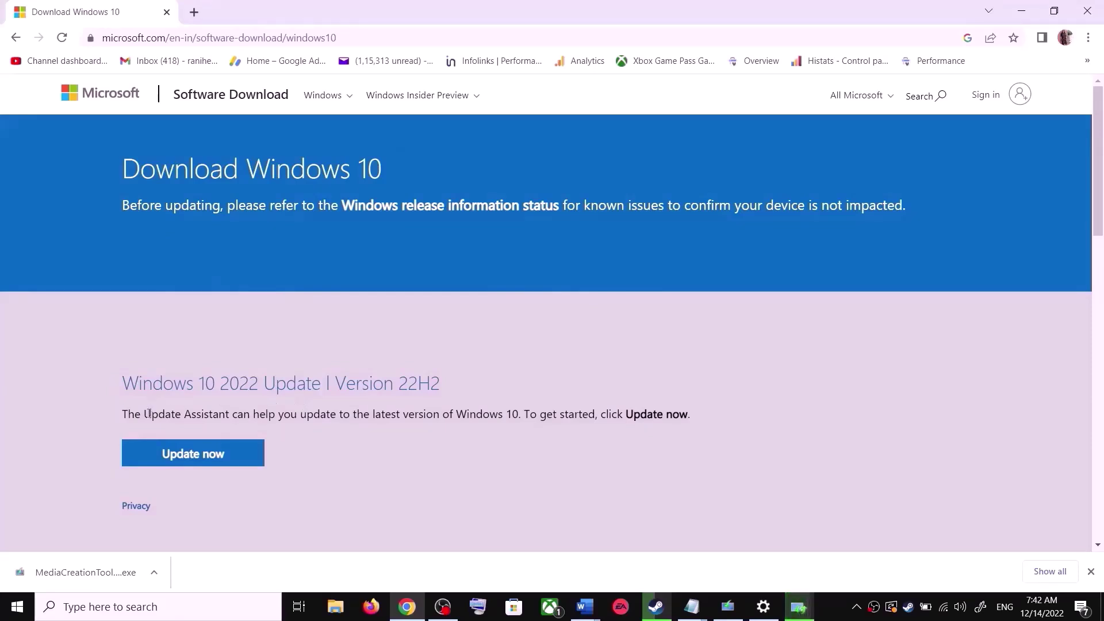
left_click_drag(143, 415, 229, 415)
left_click(220, 454)
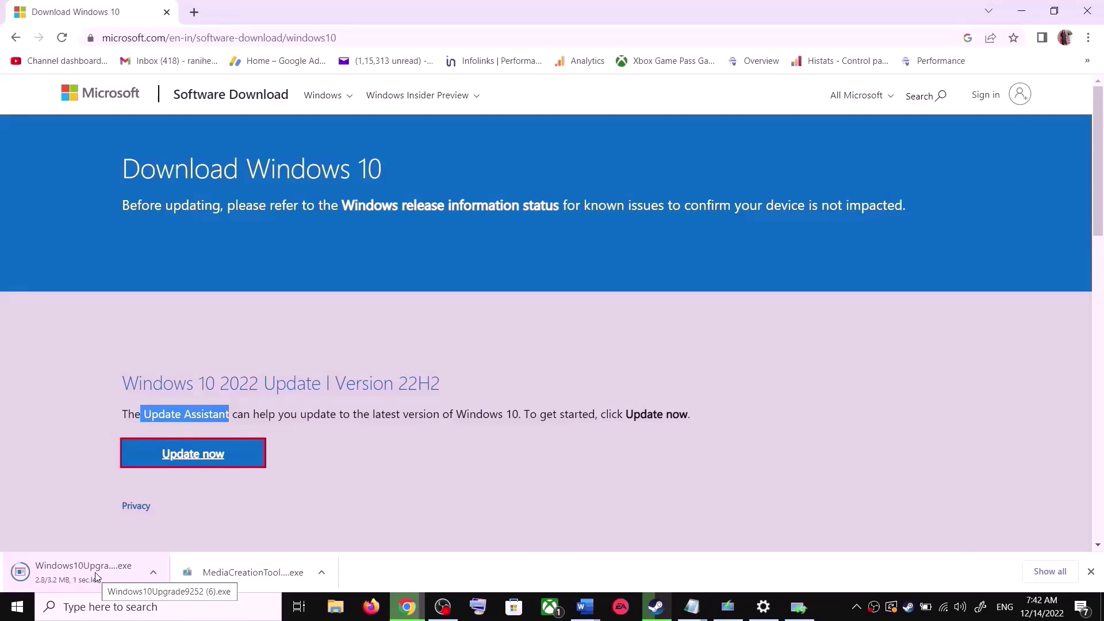
left_click(87, 572)
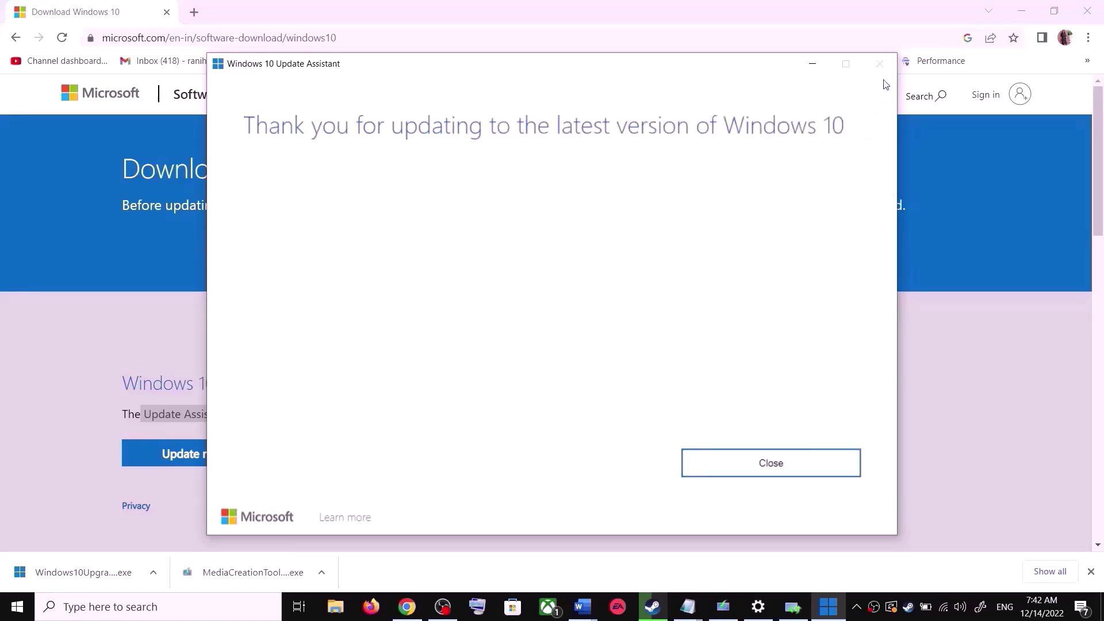
left_click(803, 466)
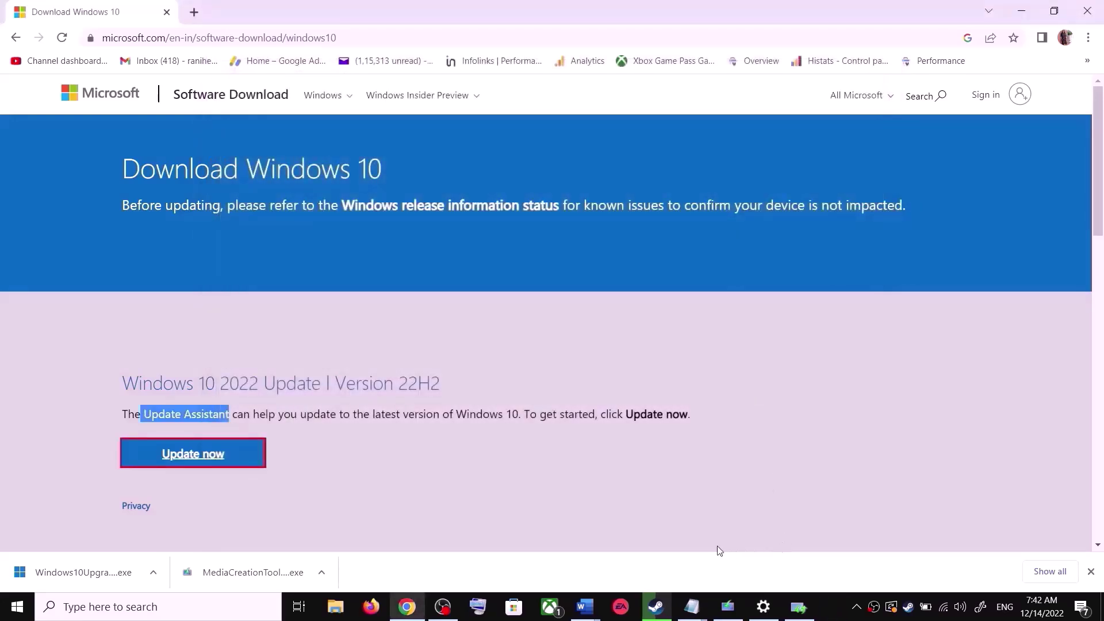
Switch back to the Word instructions and highlight the Step 3 heading about resetting Windows Update components
mouse_move(584, 606)
left_click(685, 567)
triple_click(451, 428)
scroll(451, 389, "down", 3)
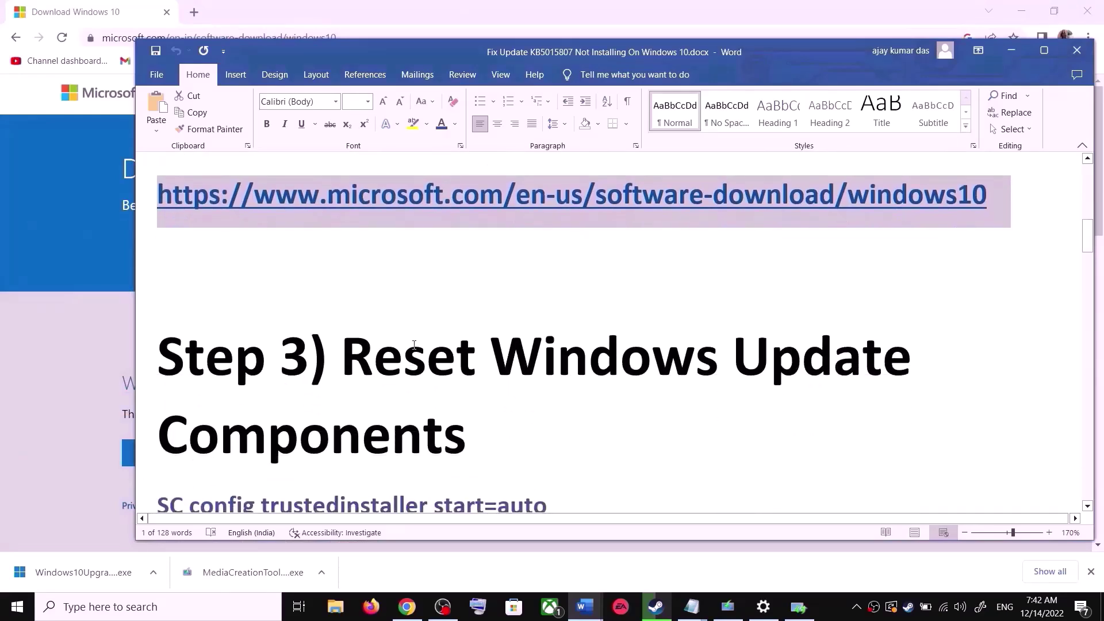
left_click_drag(361, 356, 460, 443)
scroll(245, 413, "down", 2)
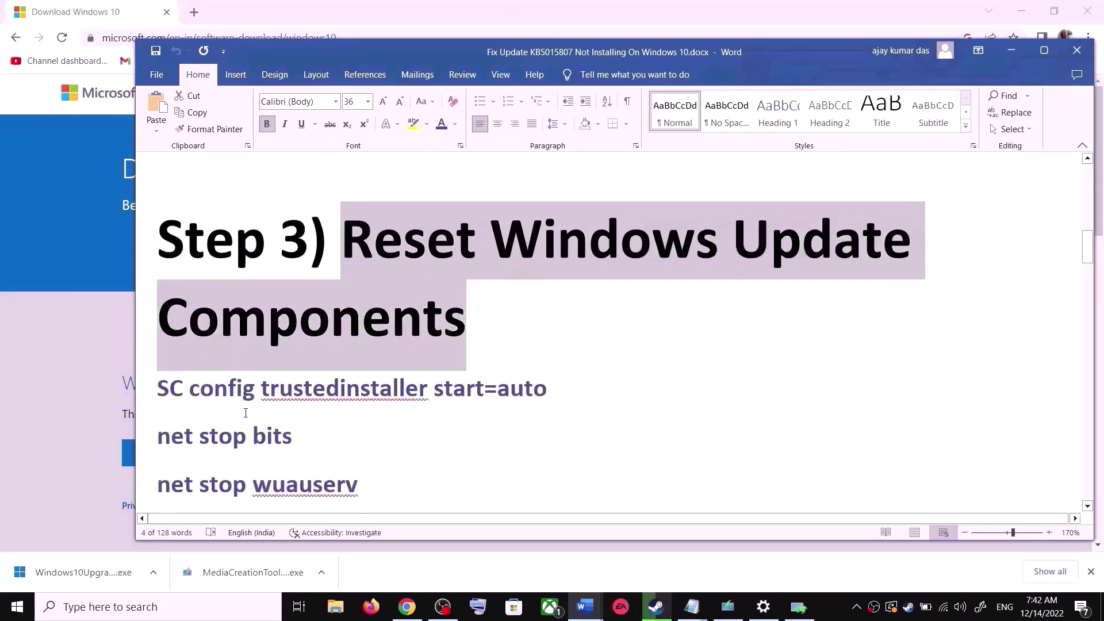
Copy the whole Step 3 command list, from "SC config trustedinstaller start=auto" through "net start appidsvc"
left_click_drag(173, 394, 358, 479)
scroll(291, 322, "down", 1)
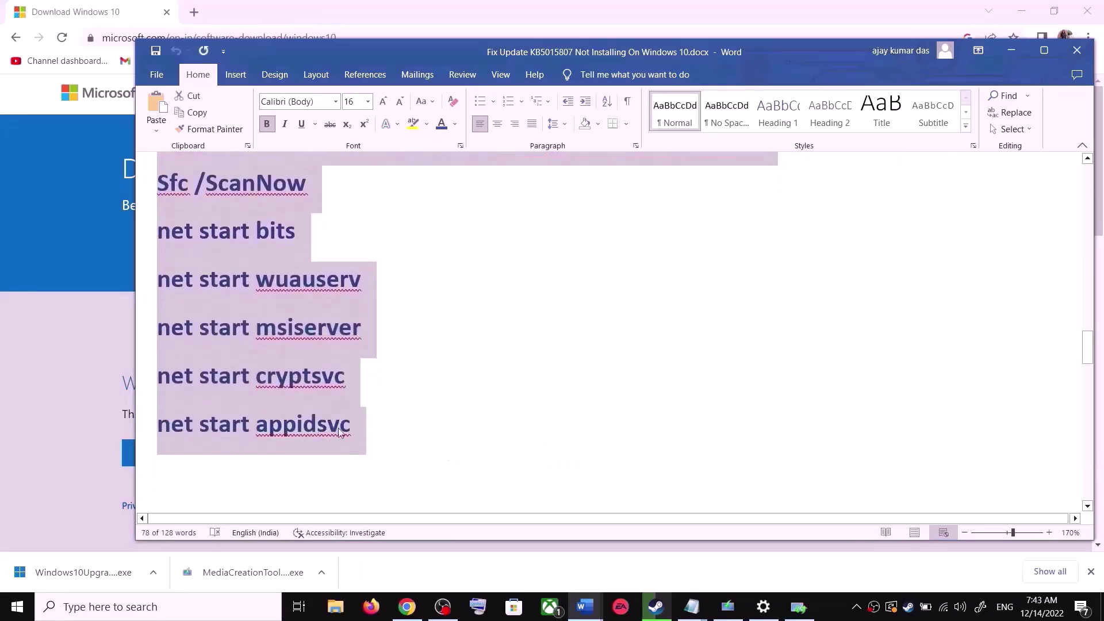
right_click(290, 322)
left_click(339, 374)
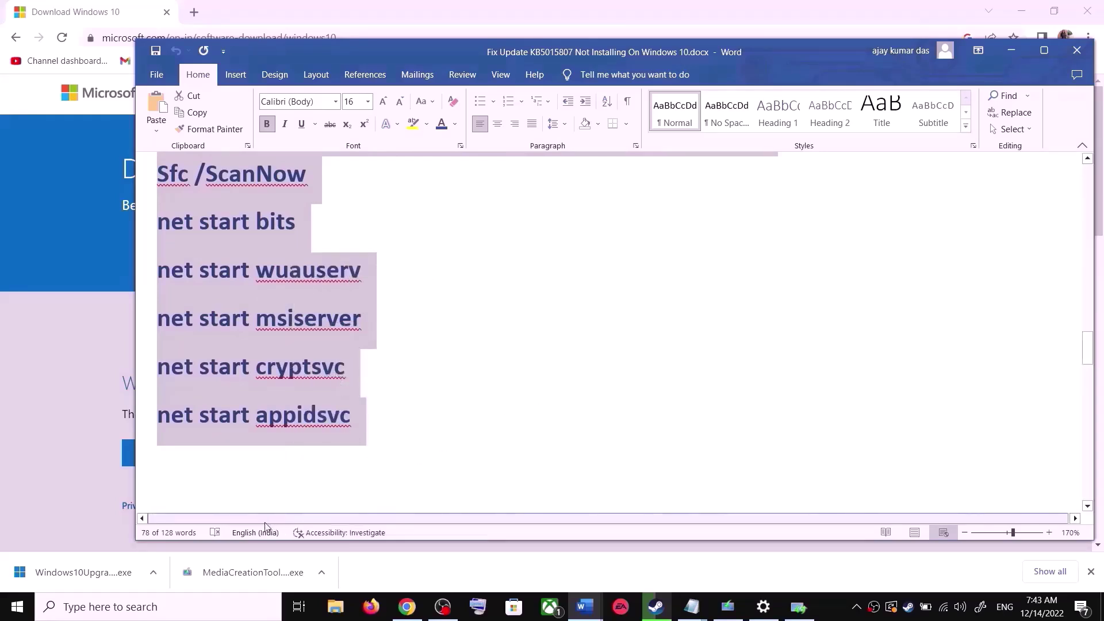
Open a new Notepad file and paste the copied Windows Update reset commands into it
left_click(193, 614)
type("oote")
left_click(185, 197)
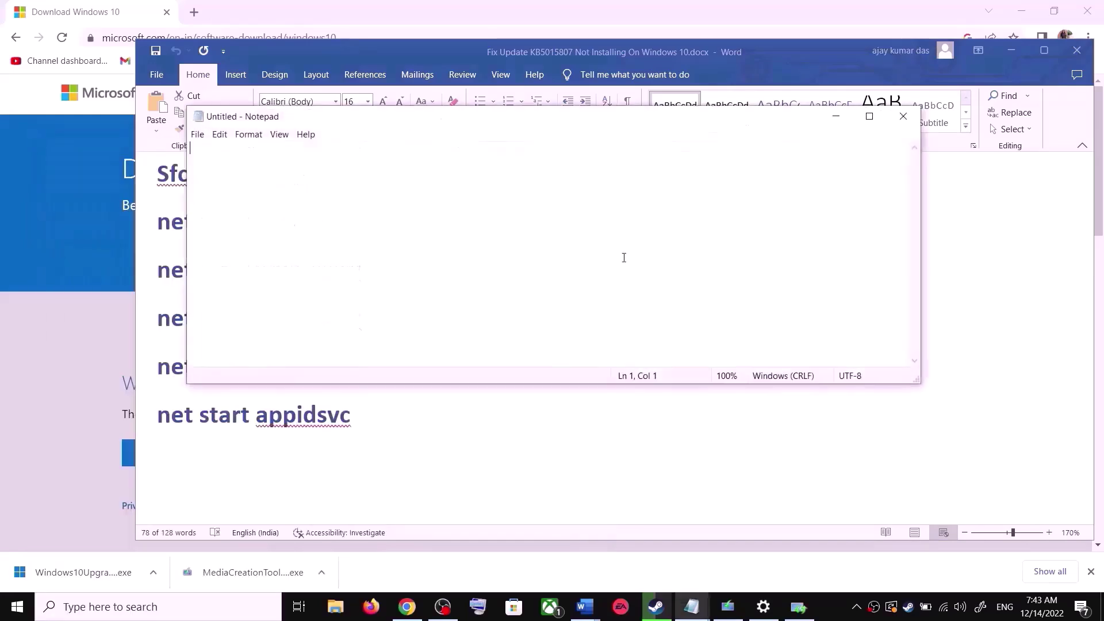
key("ctrl+v")
scroll(353, 249, "up", 3)
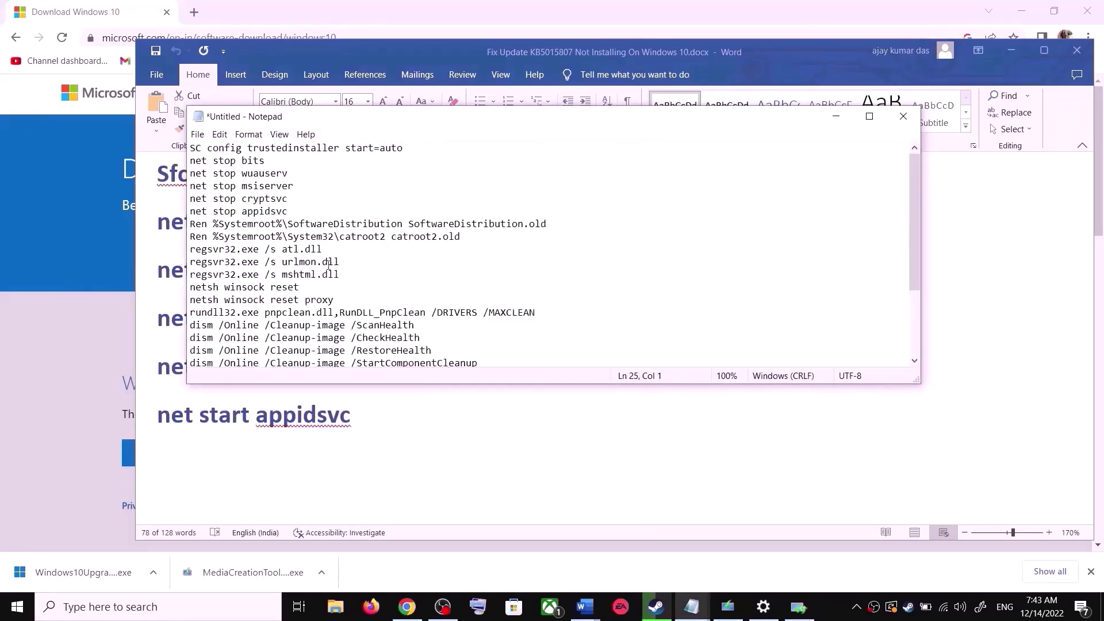
Start saving the Notepad file to the Desktop, and copy the file name Wufix.bat from the Word instructions
left_click(198, 134)
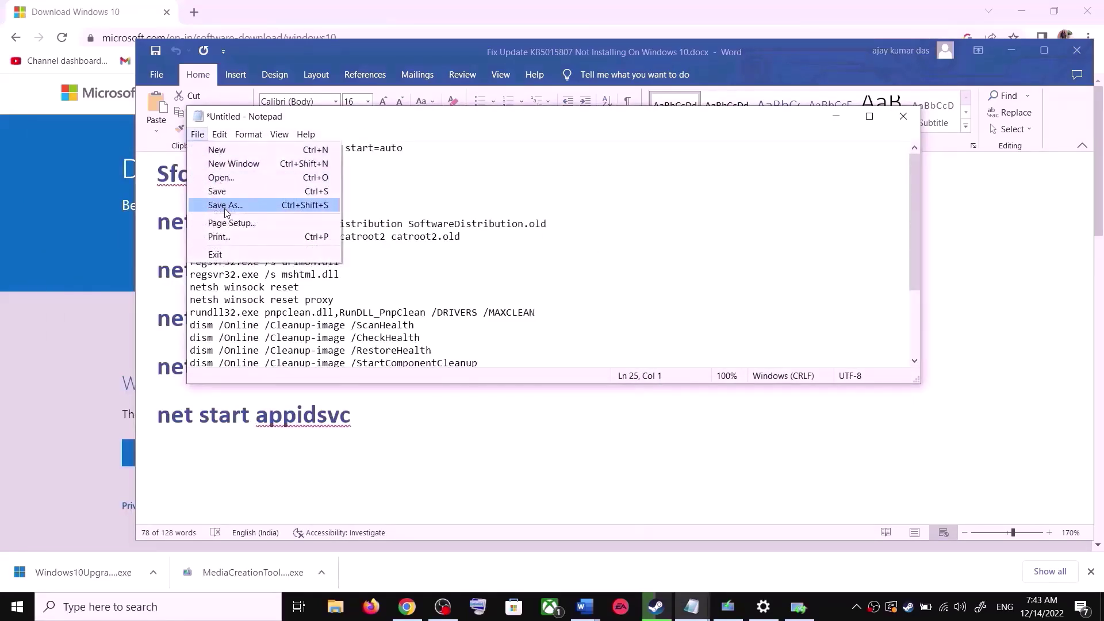
left_click(221, 201)
left_click(256, 271)
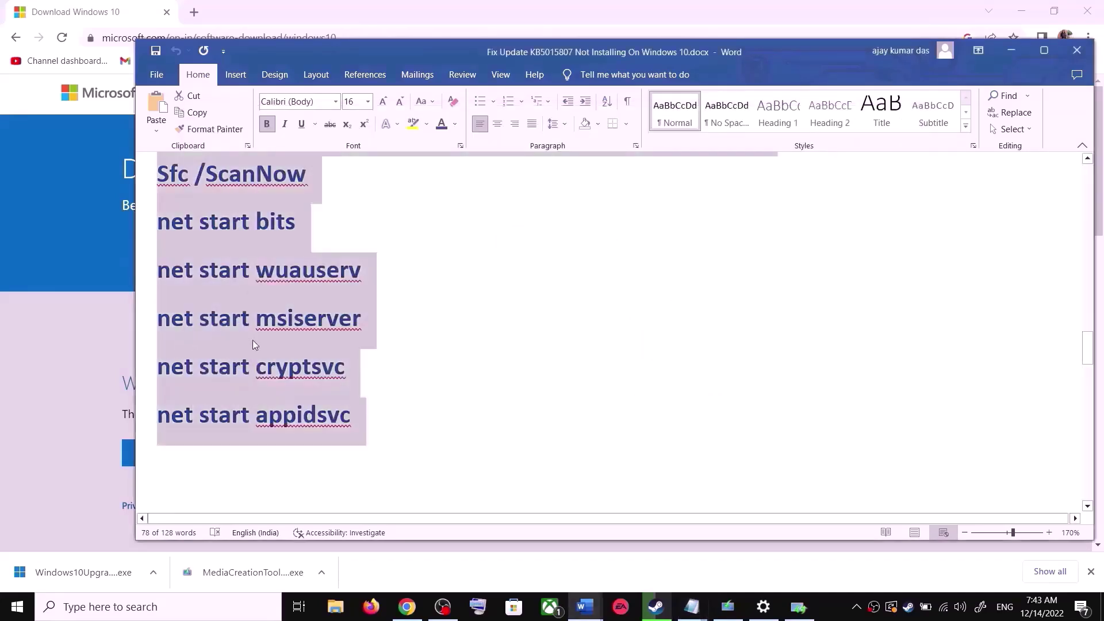
scroll(253, 340, "down", 5)
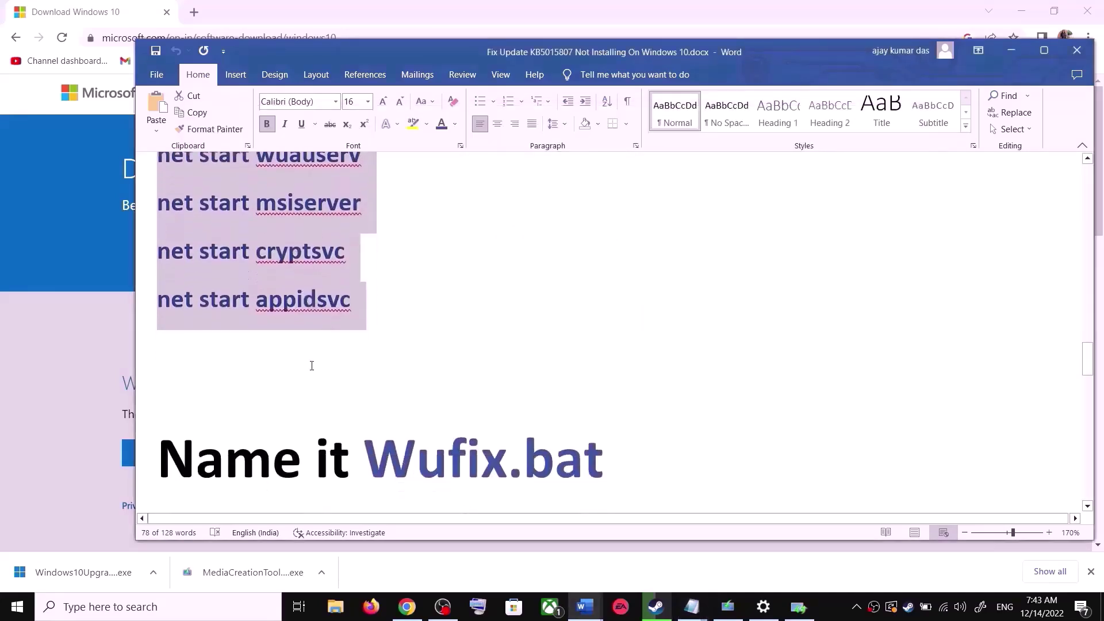
left_click_drag(586, 402, 365, 402)
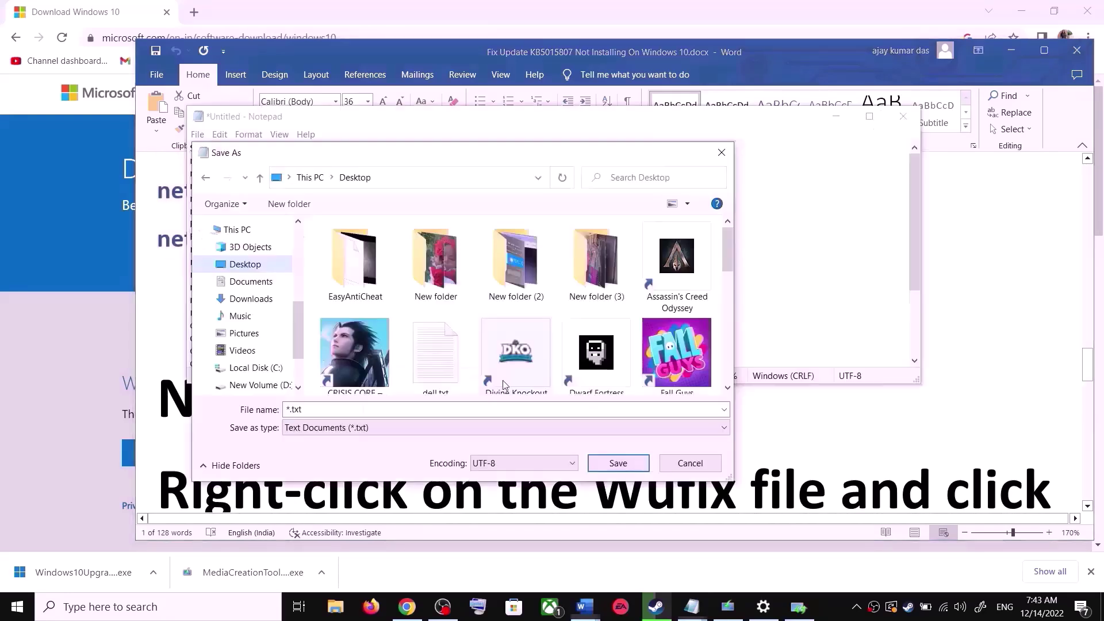
Name the file Wufix.bat, change its save type so the .bat extension is kept, and save it
left_click(399, 408)
key("ctrl+a")
key("ctrl+v")
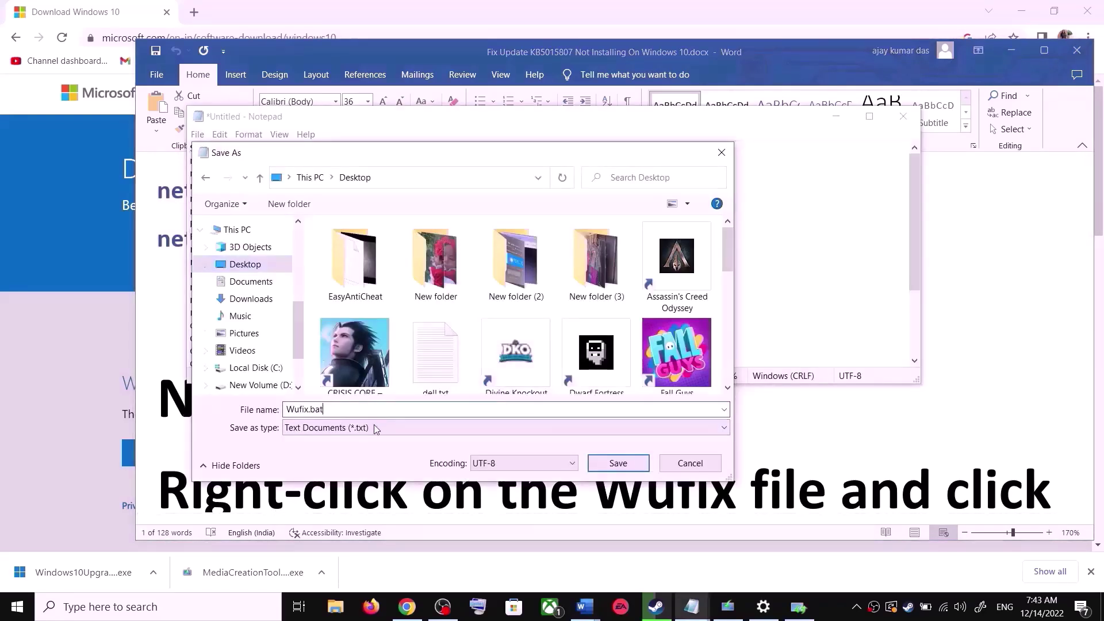
left_click(329, 435)
left_click(315, 454)
left_click(618, 462)
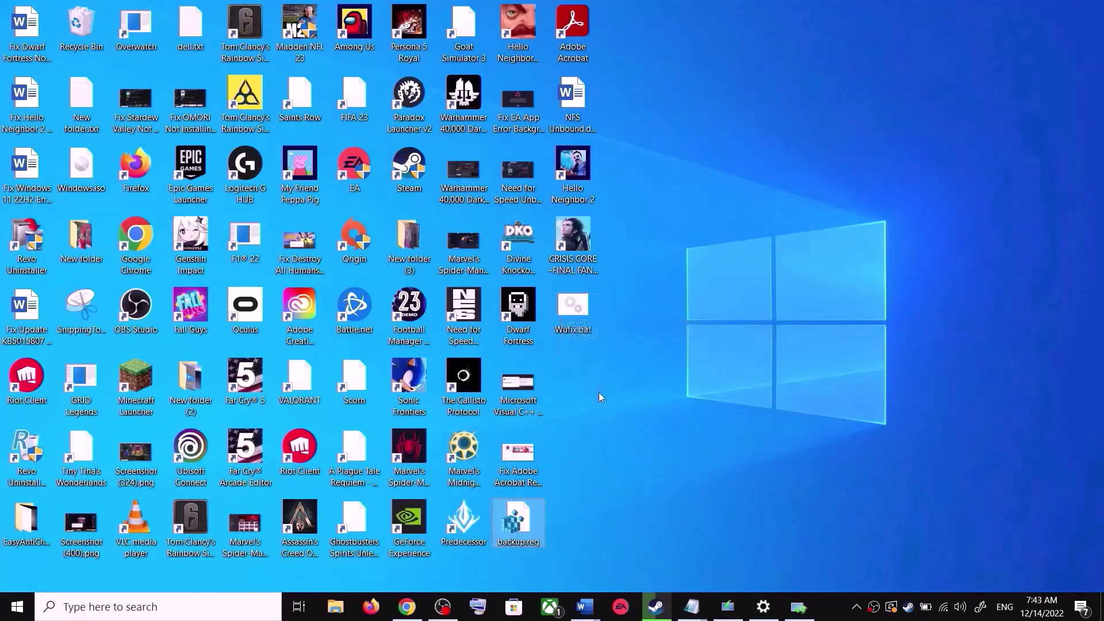
Run Wufix.bat from the desktop as administrator and move its command window toward the middle of the screen
left_click(580, 316)
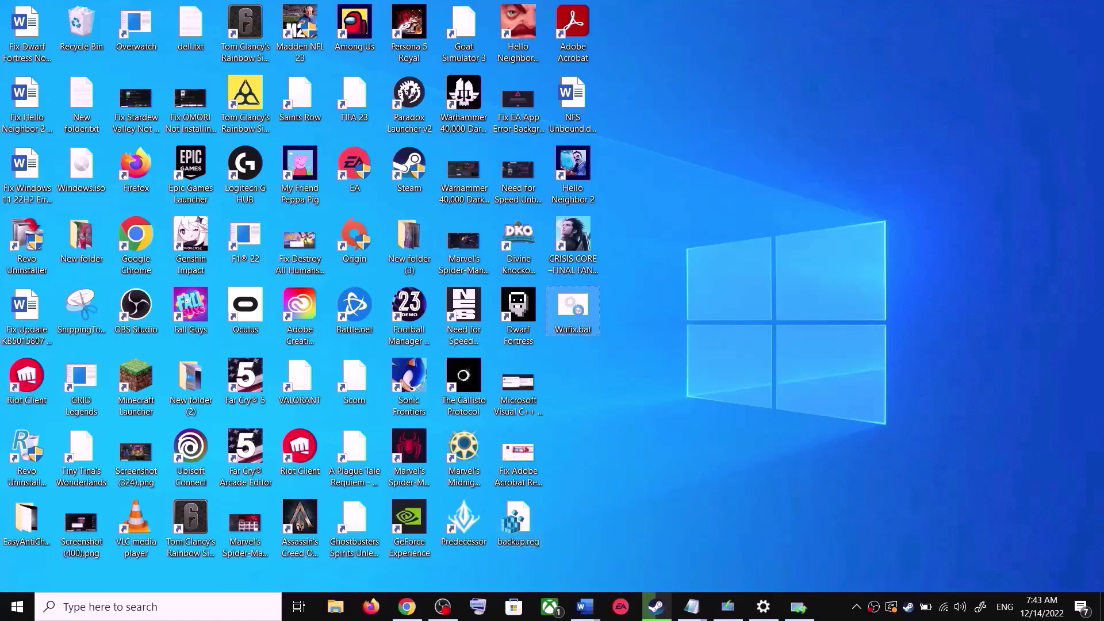
right_click(578, 314)
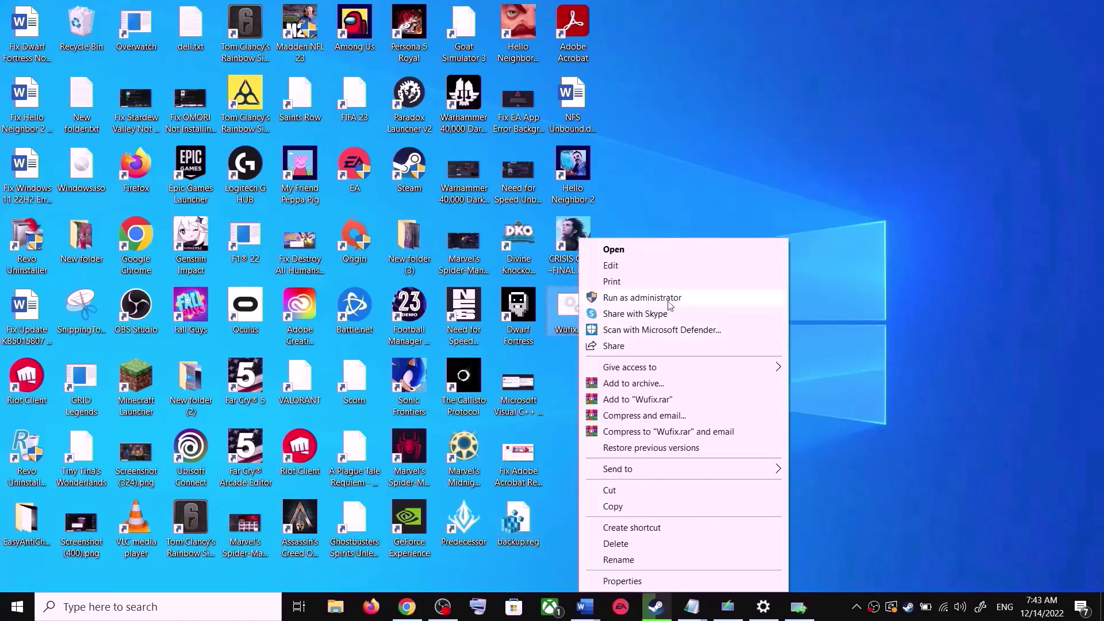
left_click(624, 297)
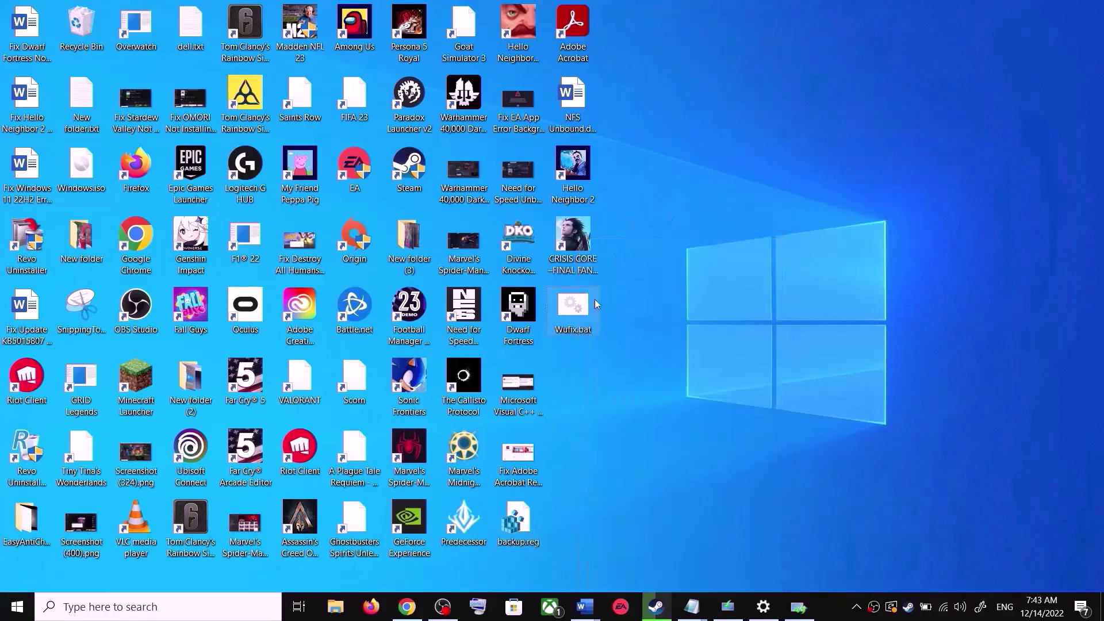
right_click(571, 319)
left_click(627, 296)
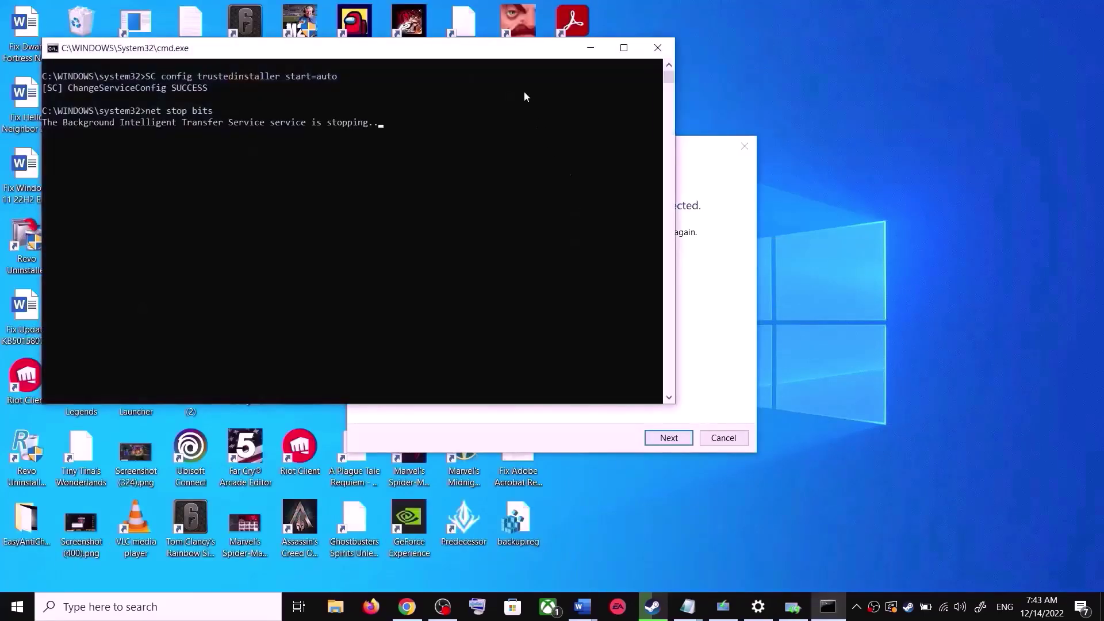
left_click_drag(498, 50, 624, 155)
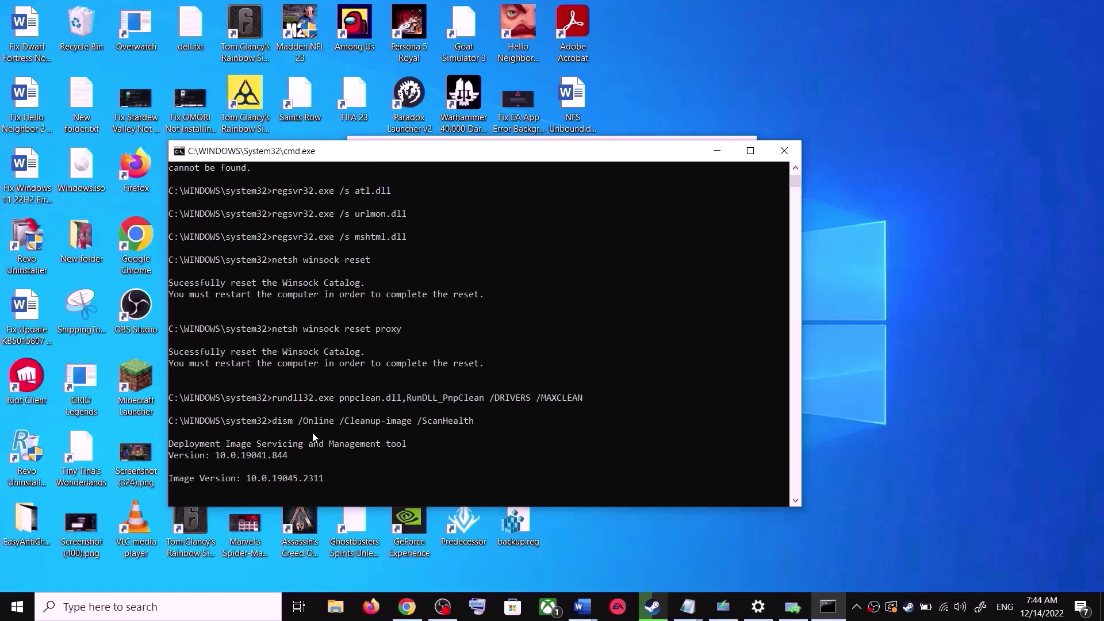
left_click(17, 607)
left_click(24, 579)
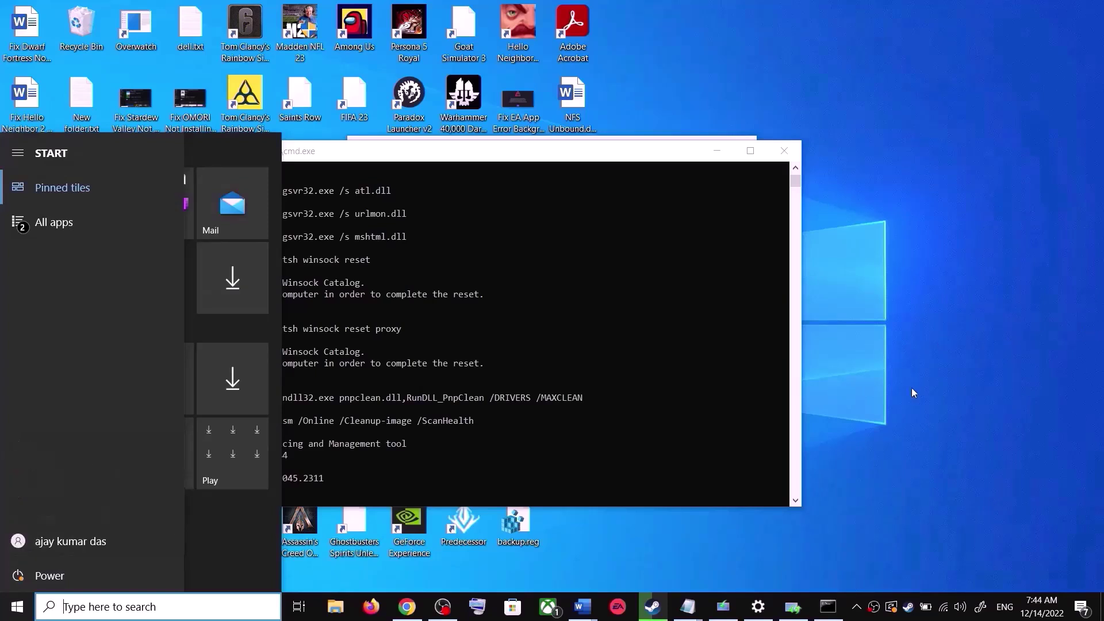
left_click(913, 389)
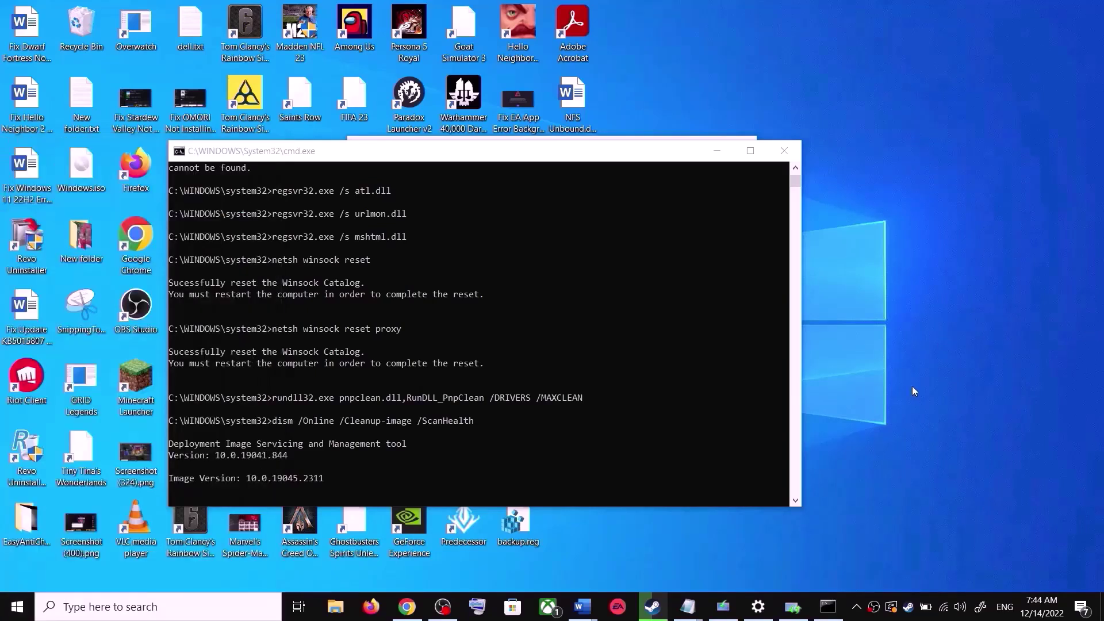
Close the Settings window and bring up Step 4, Use Media Creation Tool, in the Word instructions
right_click(755, 610)
left_click(750, 576)
mouse_move(585, 607)
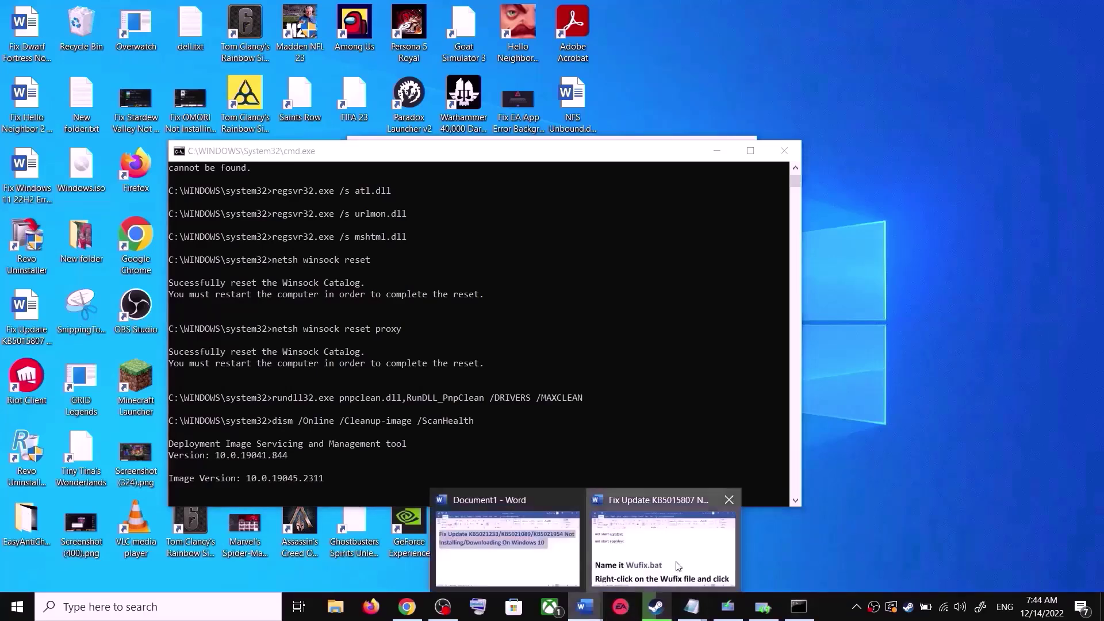
left_click(678, 570)
scroll(555, 376, "down", 5)
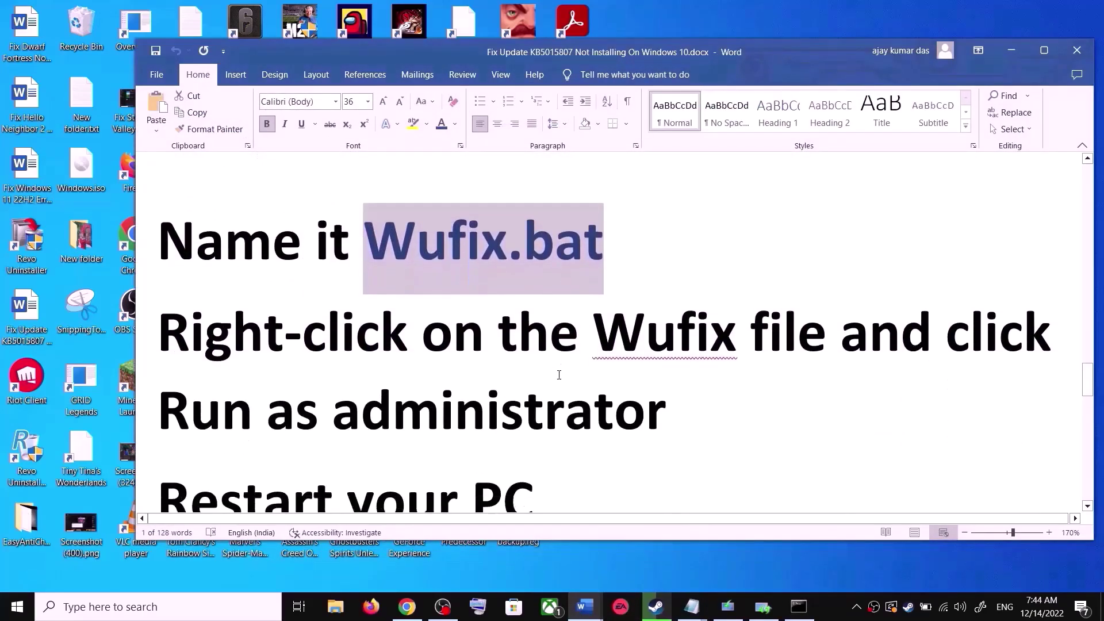
scroll(558, 375, "down", 3)
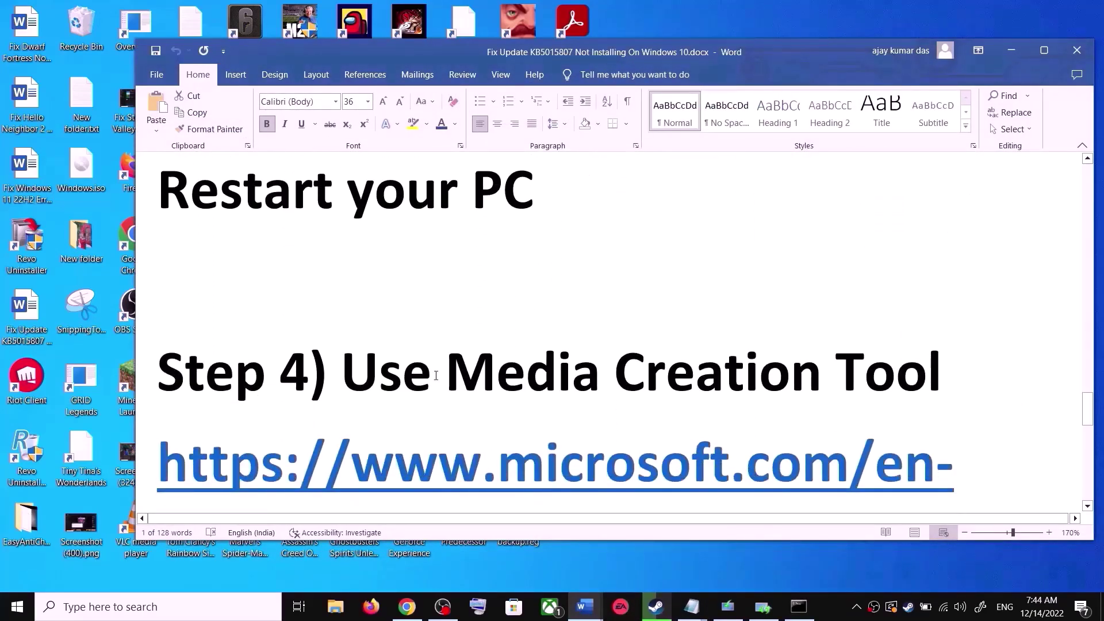
left_click_drag(403, 379, 948, 379)
scroll(549, 399, "down", 2)
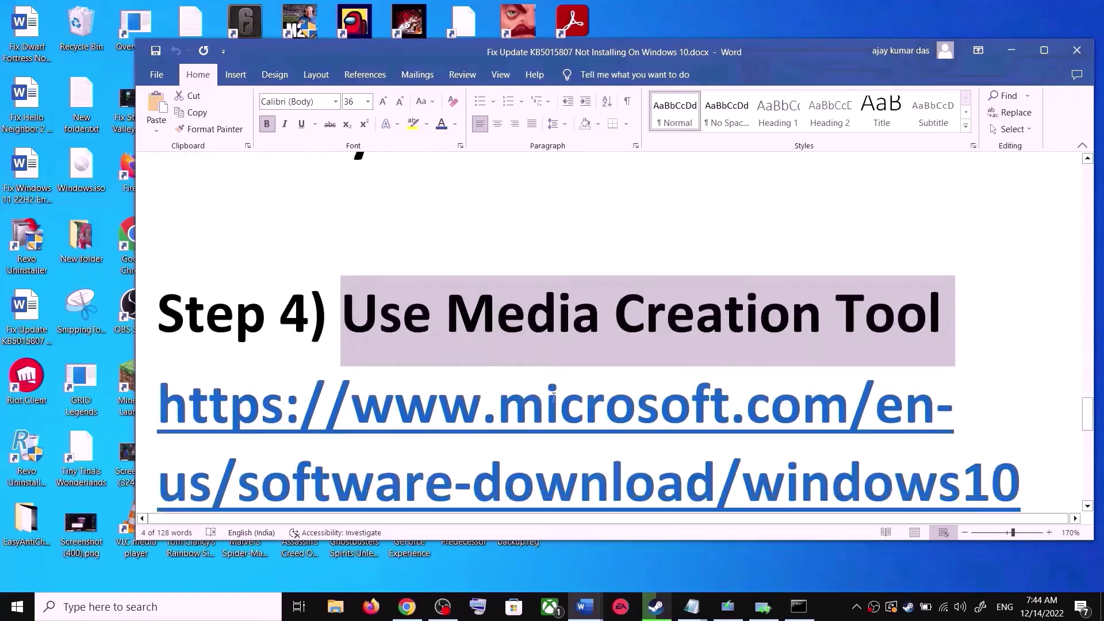
Open the linked Windows 10 download page, run the downloaded MediaCreationTool and proceed with Upgrade this PC now
scroll(576, 398, "down", 1)
left_click(460, 446)
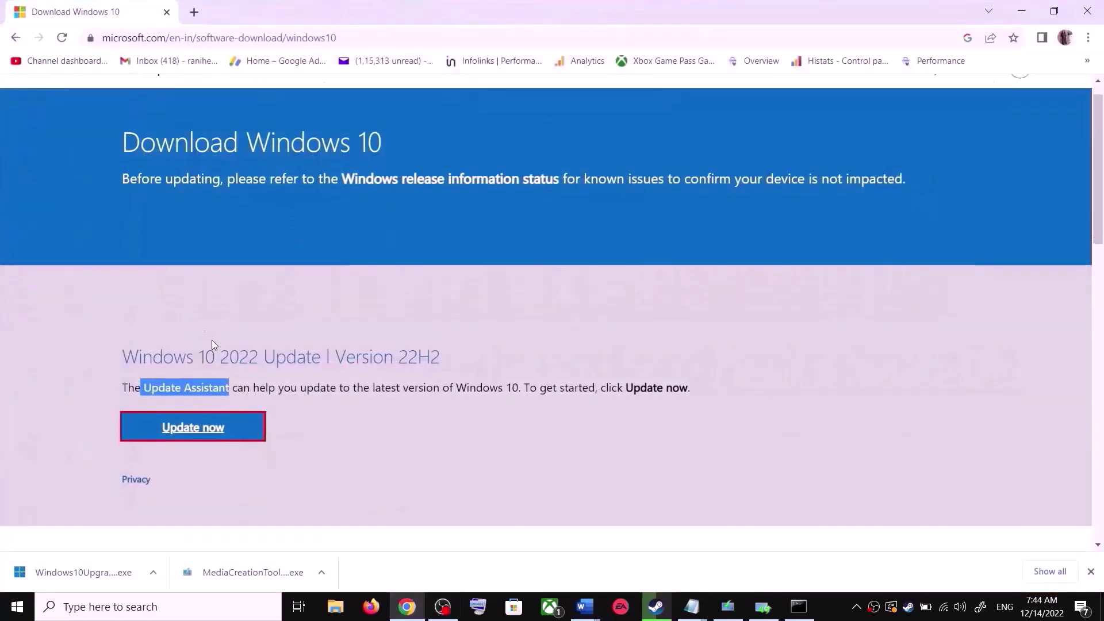
scroll(212, 343, "down", 5)
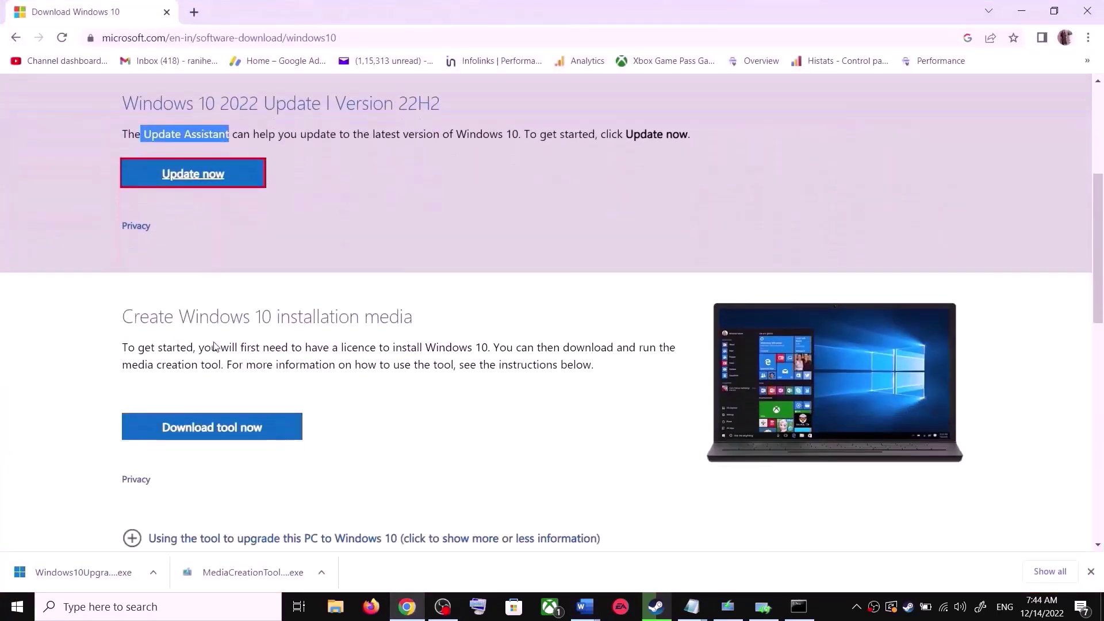
left_click_drag(132, 357, 229, 357)
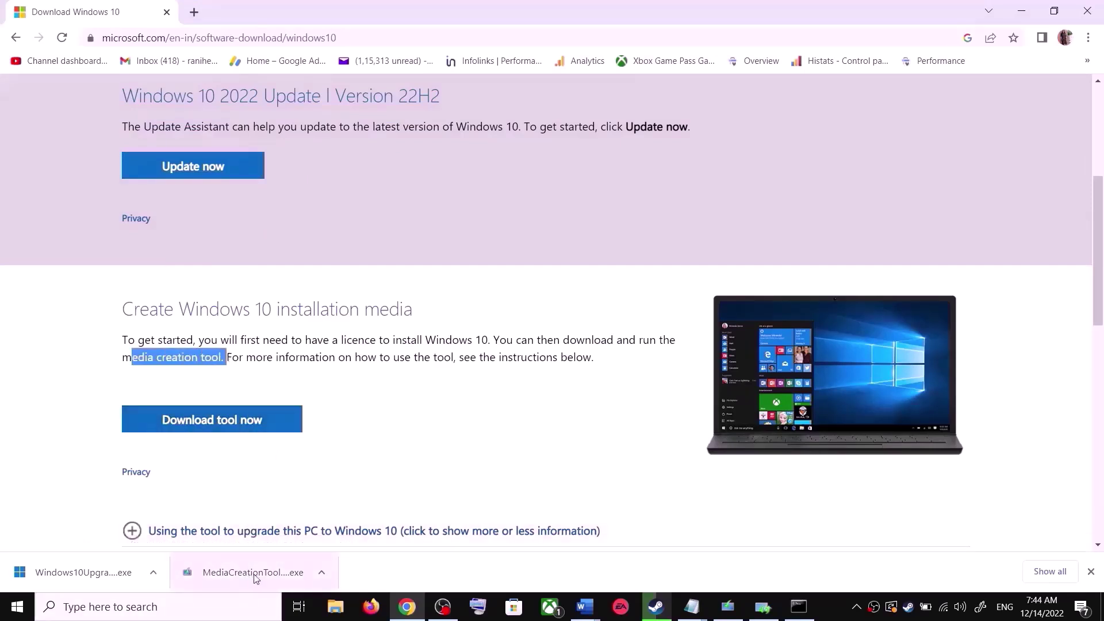
left_click(336, 582)
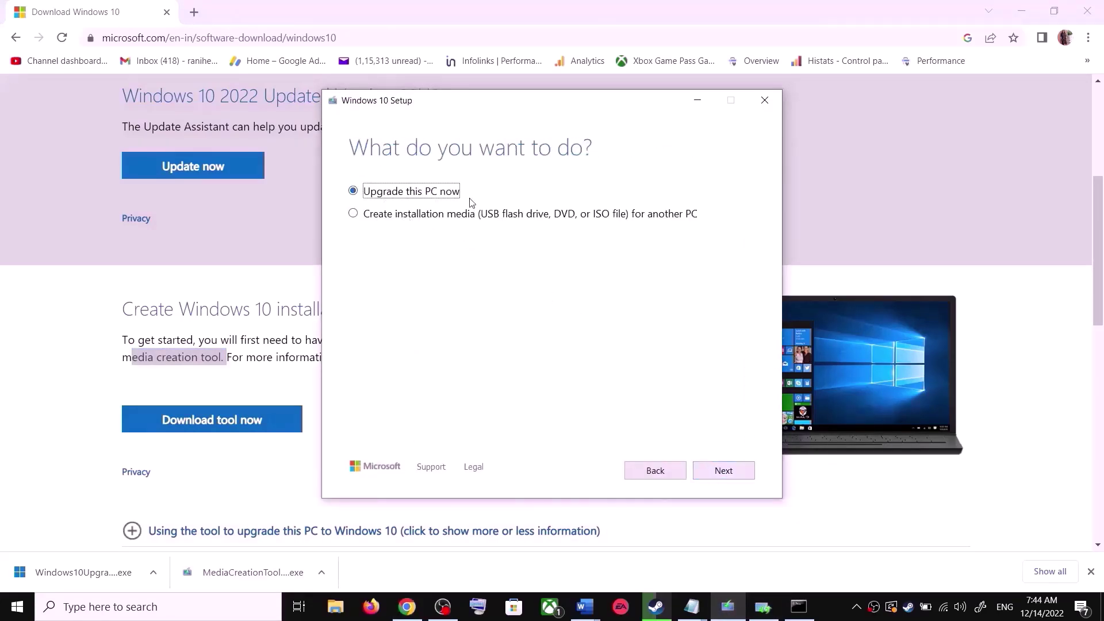
left_click(735, 475)
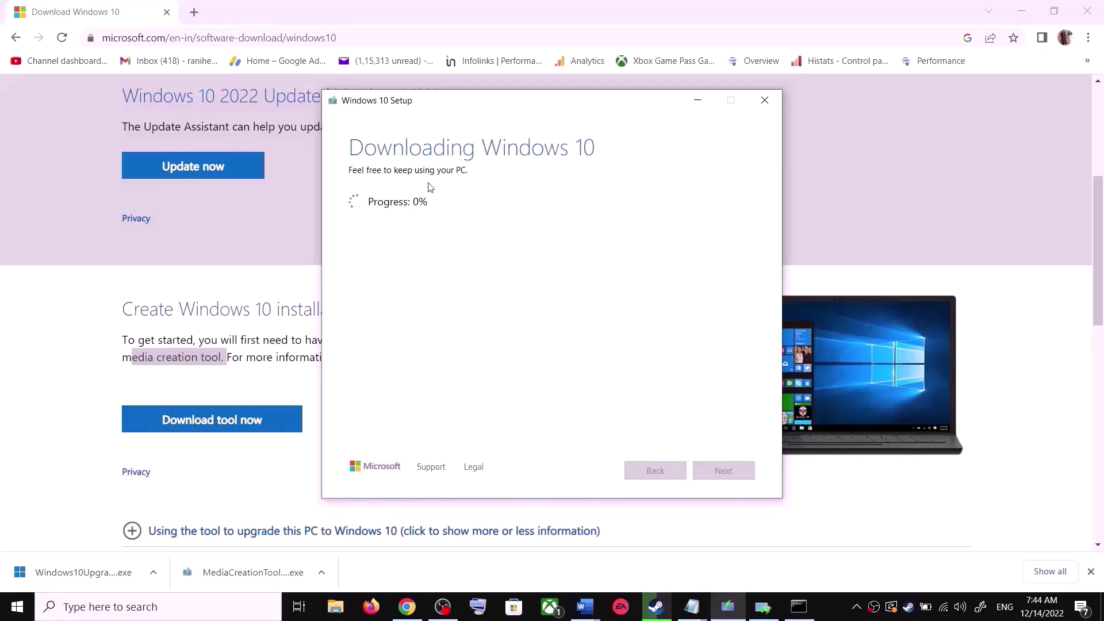
Return to the Word instructions, maximize them and examine the picture of the Ready to install page and its options
mouse_move(586, 608)
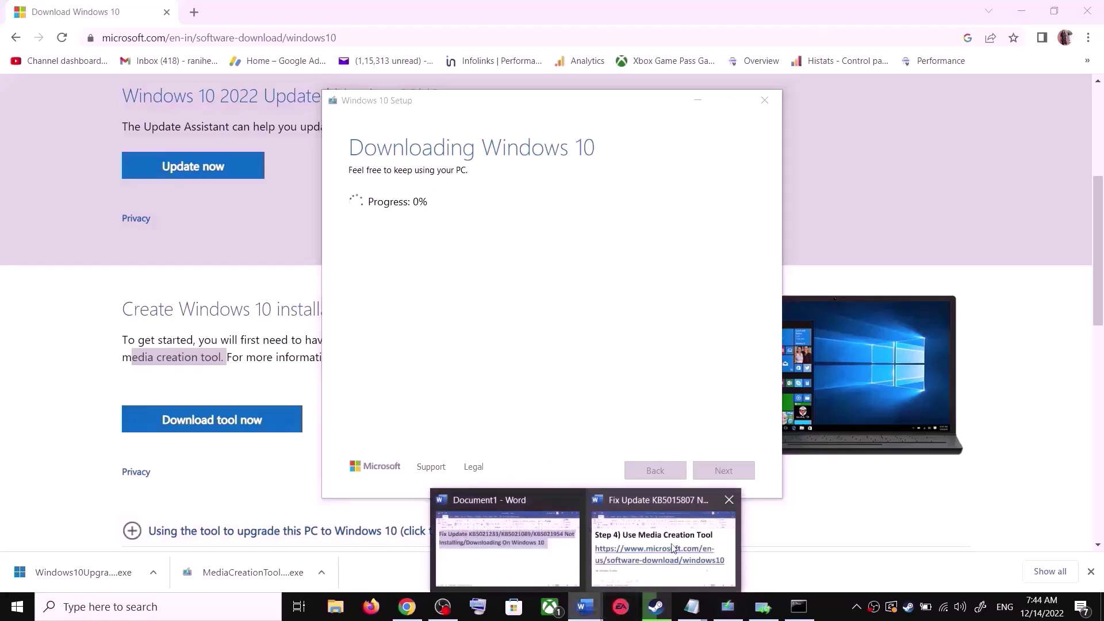
left_click(661, 544)
scroll(753, 361, "down", 3)
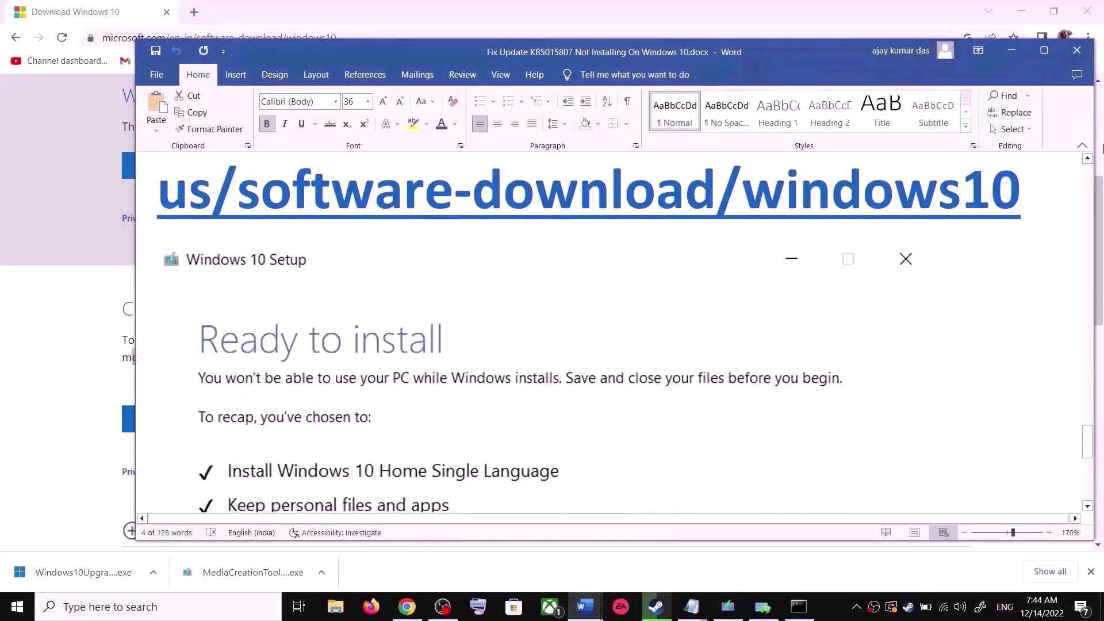
left_click(1042, 58)
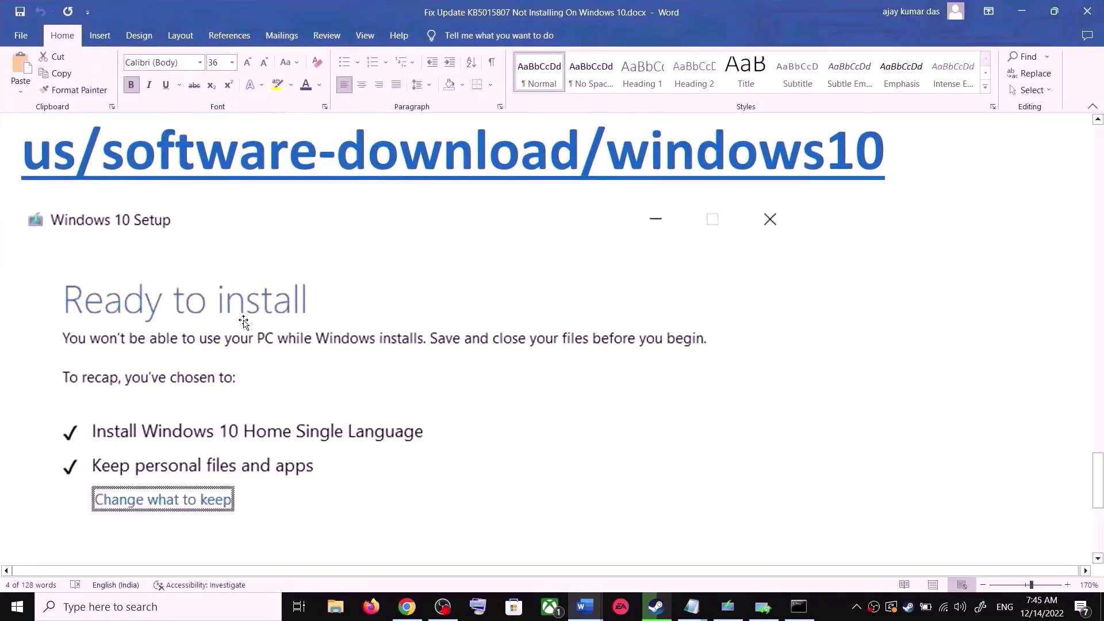
scroll(241, 322, "down", 2)
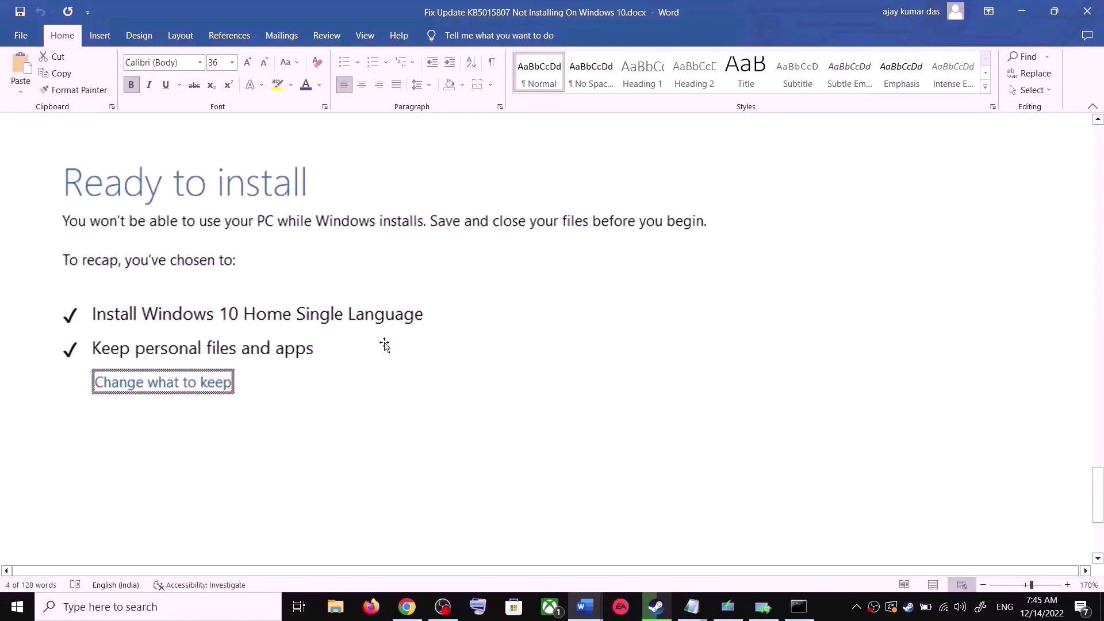
scroll(385, 347, "down", 3)
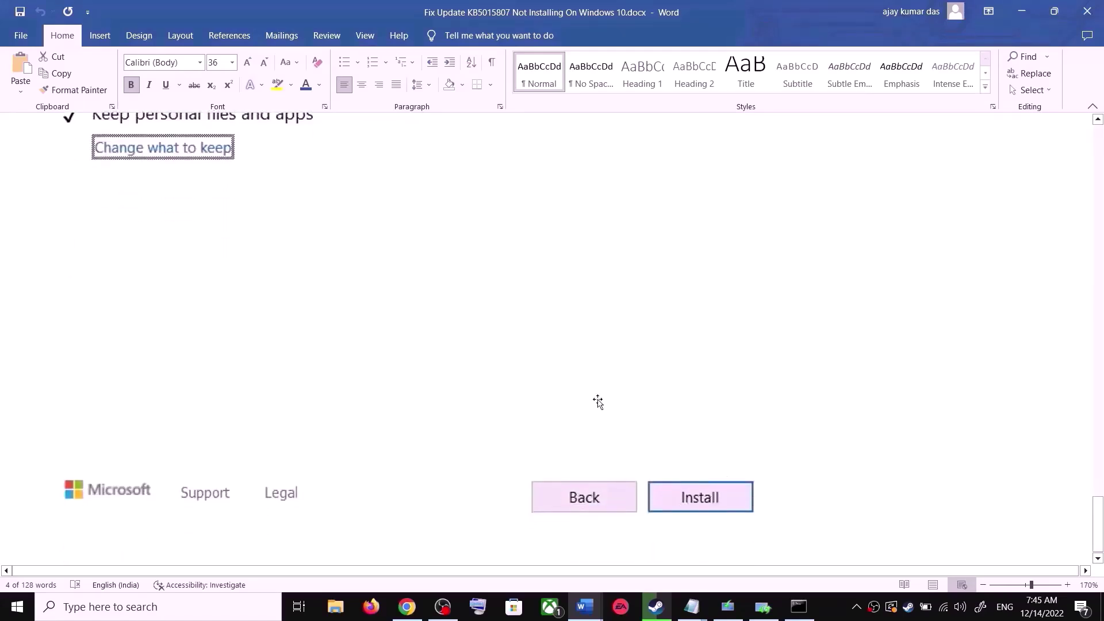
scroll(597, 401, "up", 4)
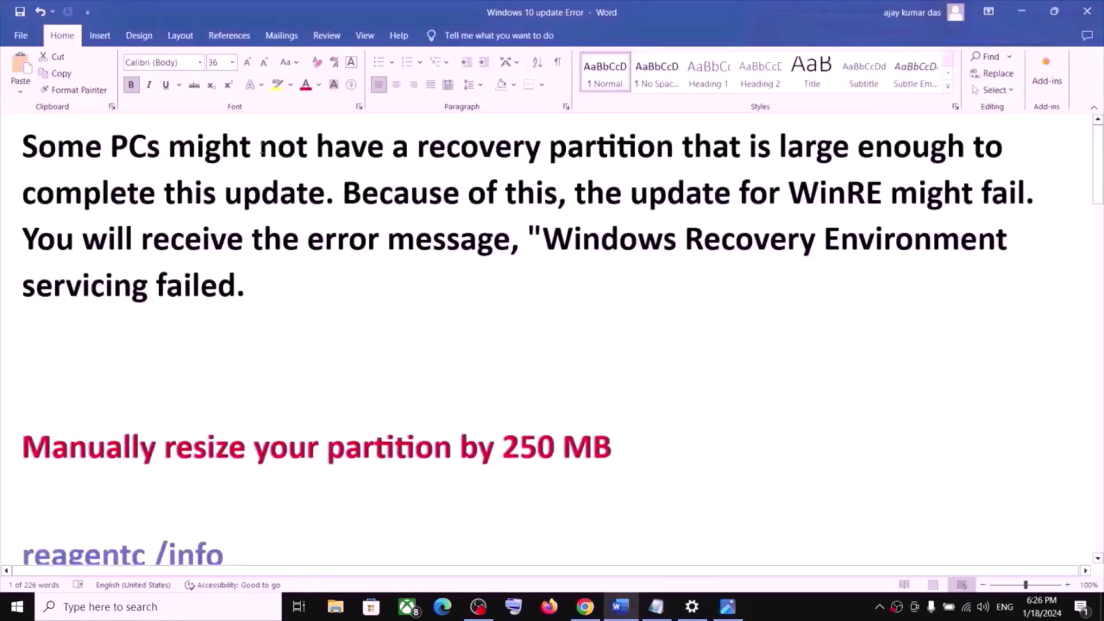
Read the notes on resizing the recovery partition by 250 MB and copy the command reagentc /info
left_click_drag(247, 150, 649, 161)
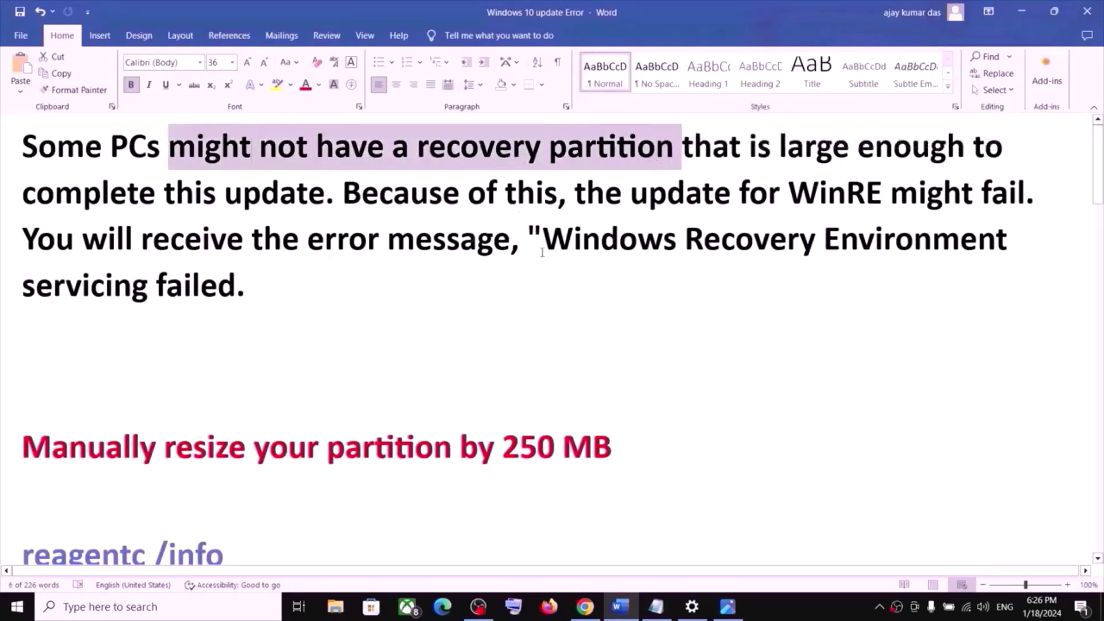
scroll(284, 365, "down", 5)
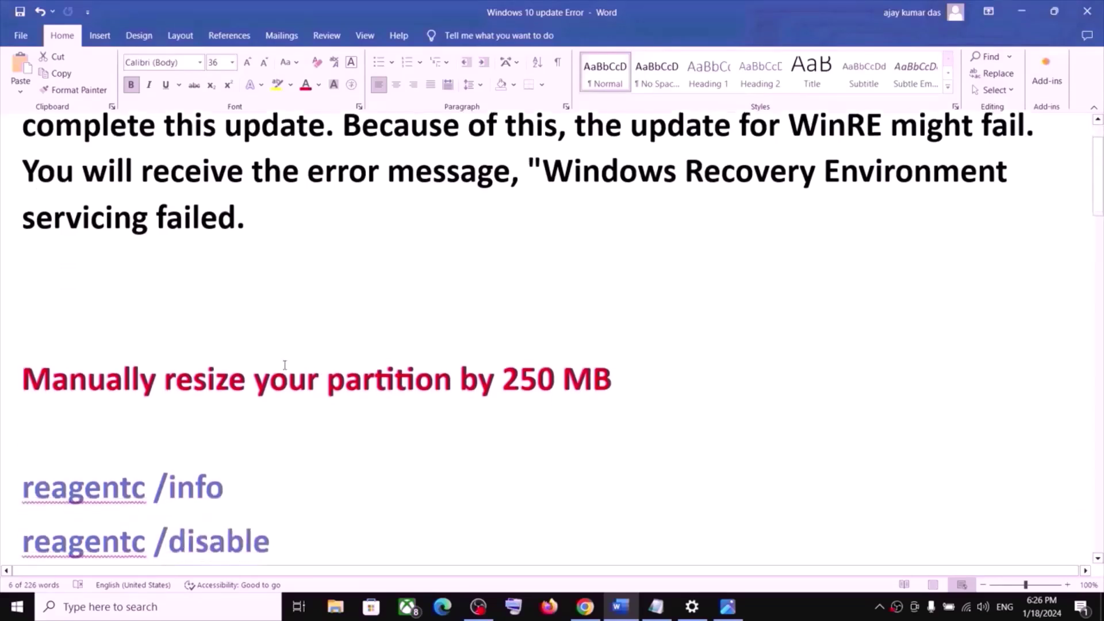
left_click_drag(23, 279, 581, 291)
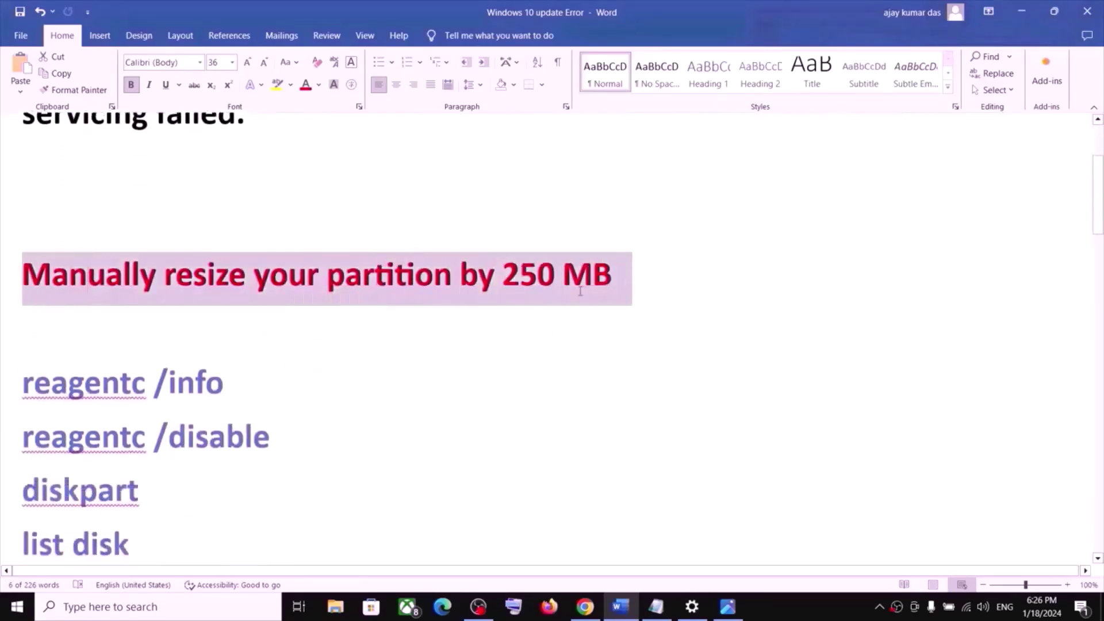
scroll(301, 397, "down", 5)
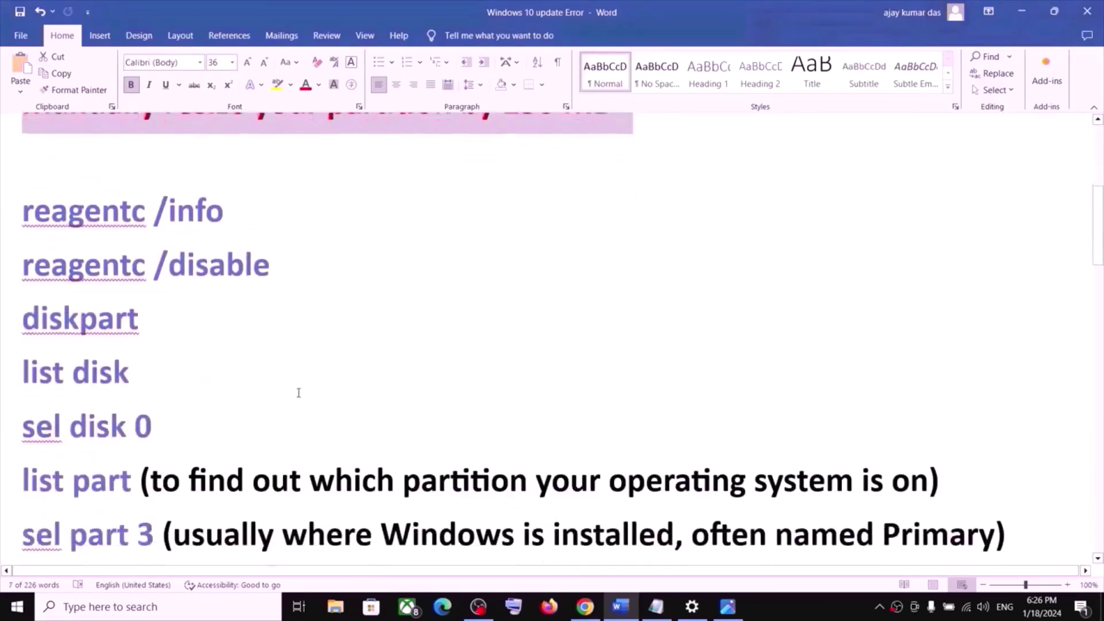
left_click_drag(243, 209, 67, 208)
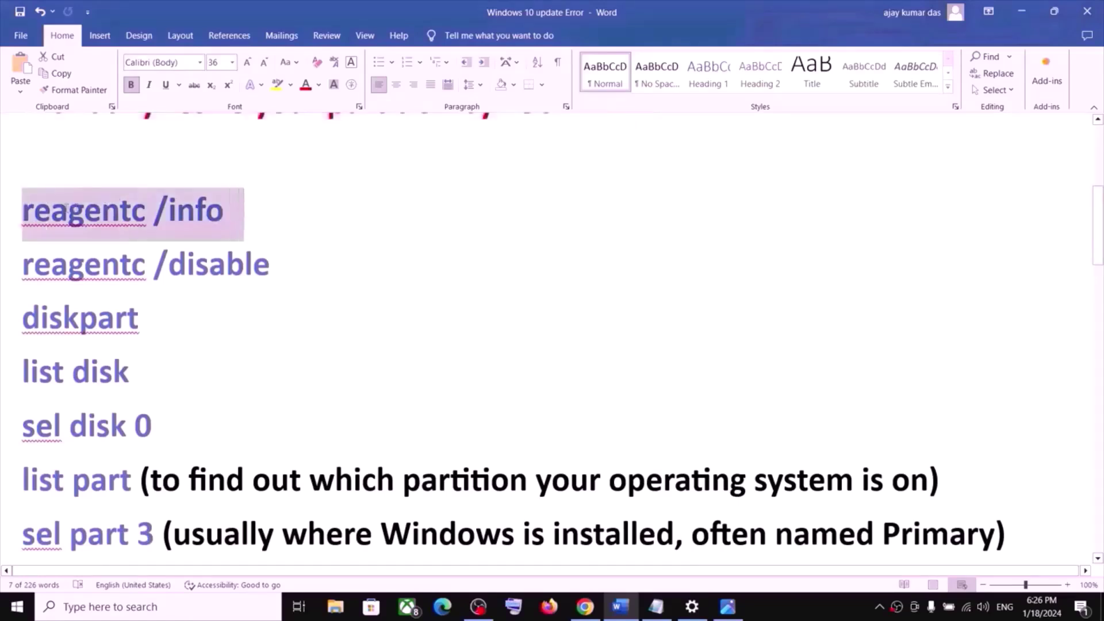
right_click(73, 212)
left_click(107, 265)
Open Command Prompt as administrator, beside the instructions, and run the copied command reagentc /info
left_click(96, 608)
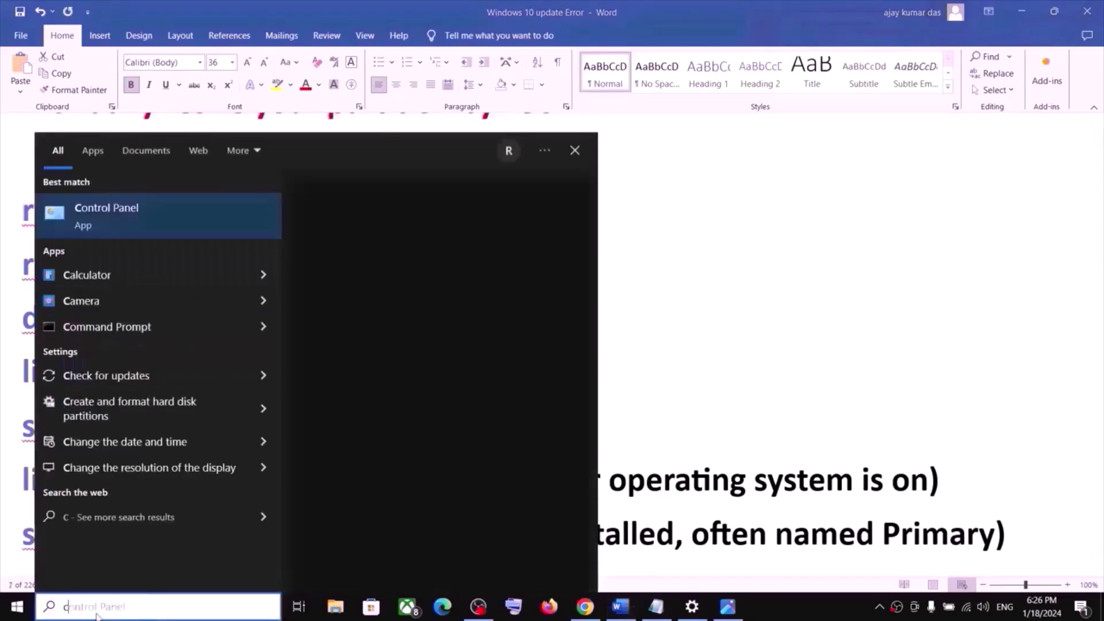
type("cmd")
right_click(129, 211)
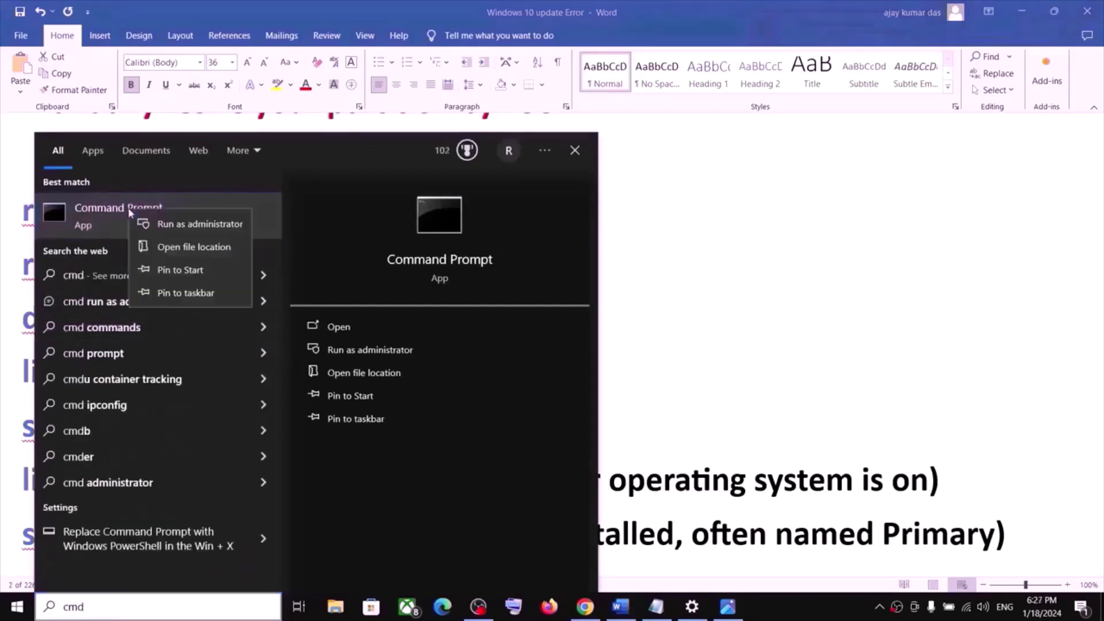
left_click(201, 225)
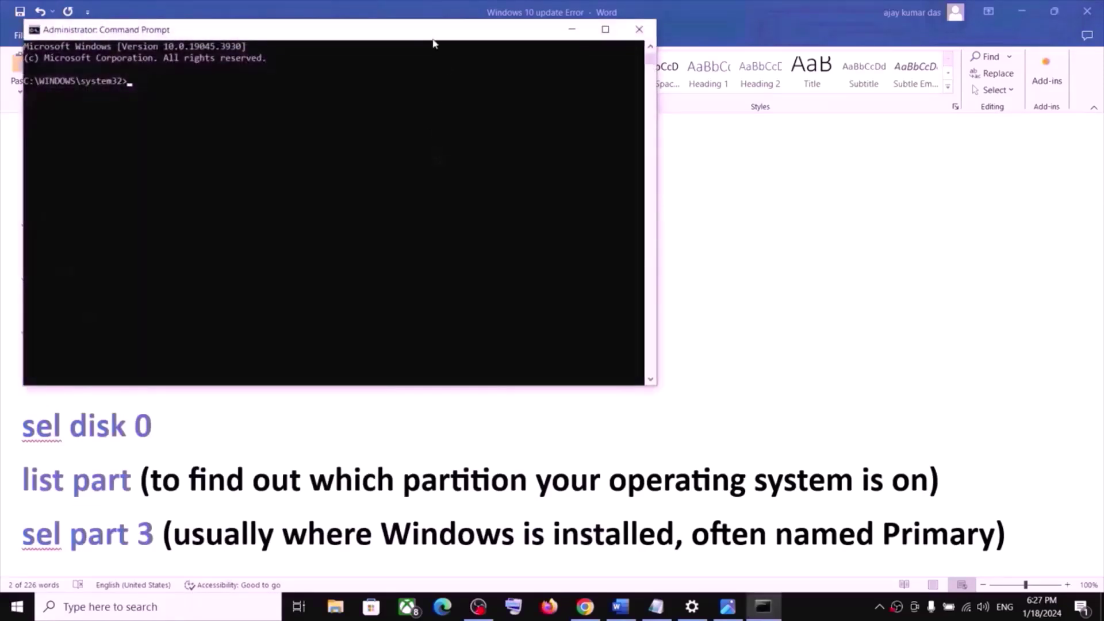
left_click_drag(433, 43, 680, 189)
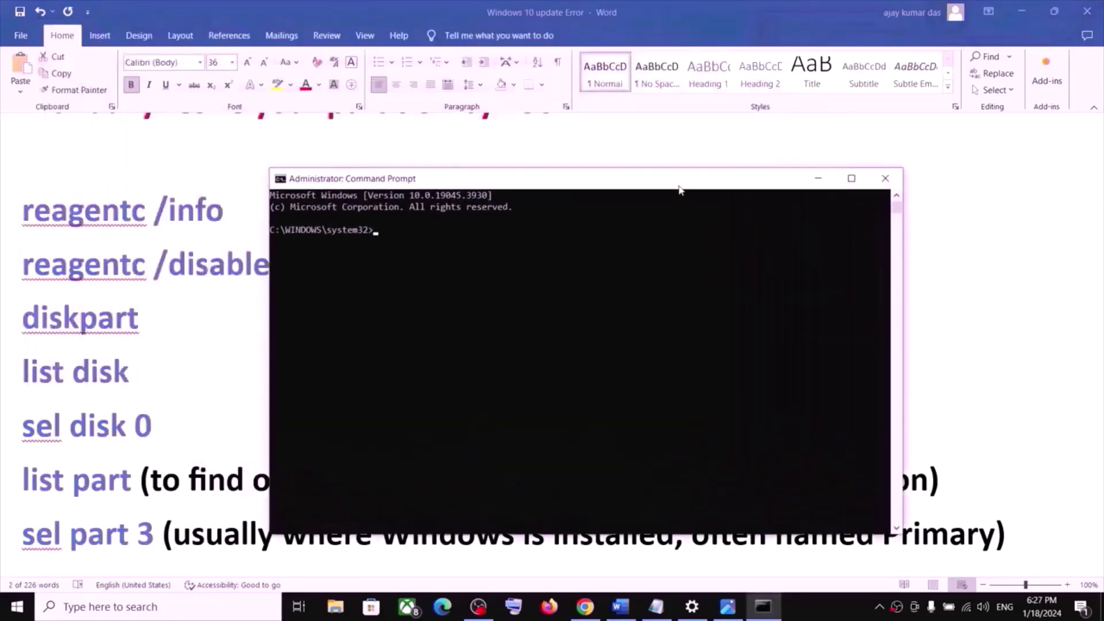
key("ctrl+v")
key("Return")
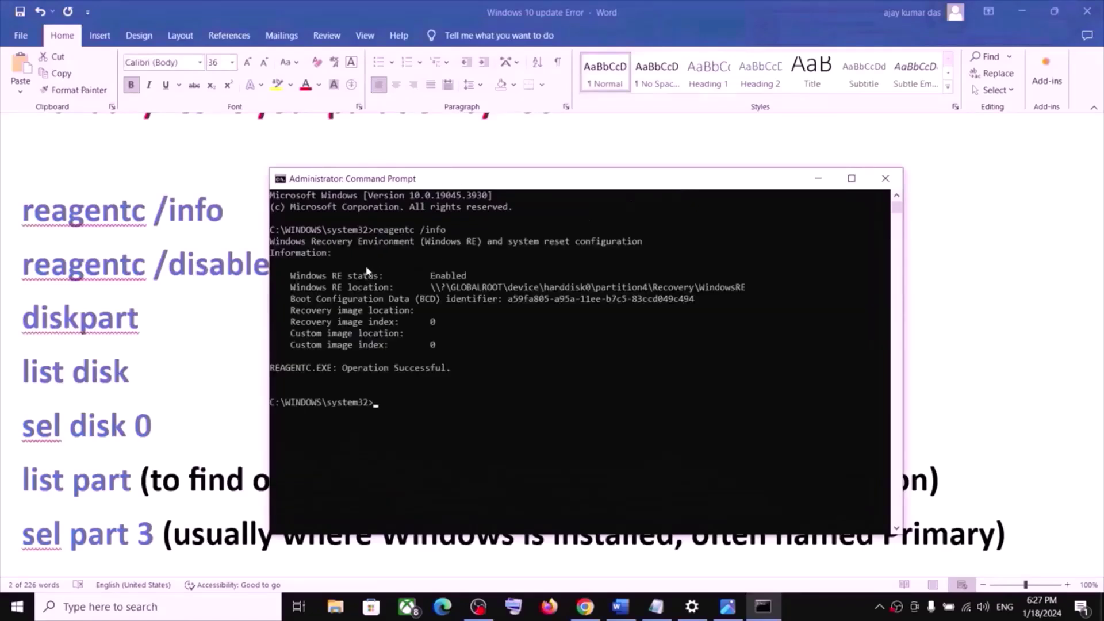
Copy reagentc /disable from the Word instructions and run it in Command Prompt
left_click(195, 267)
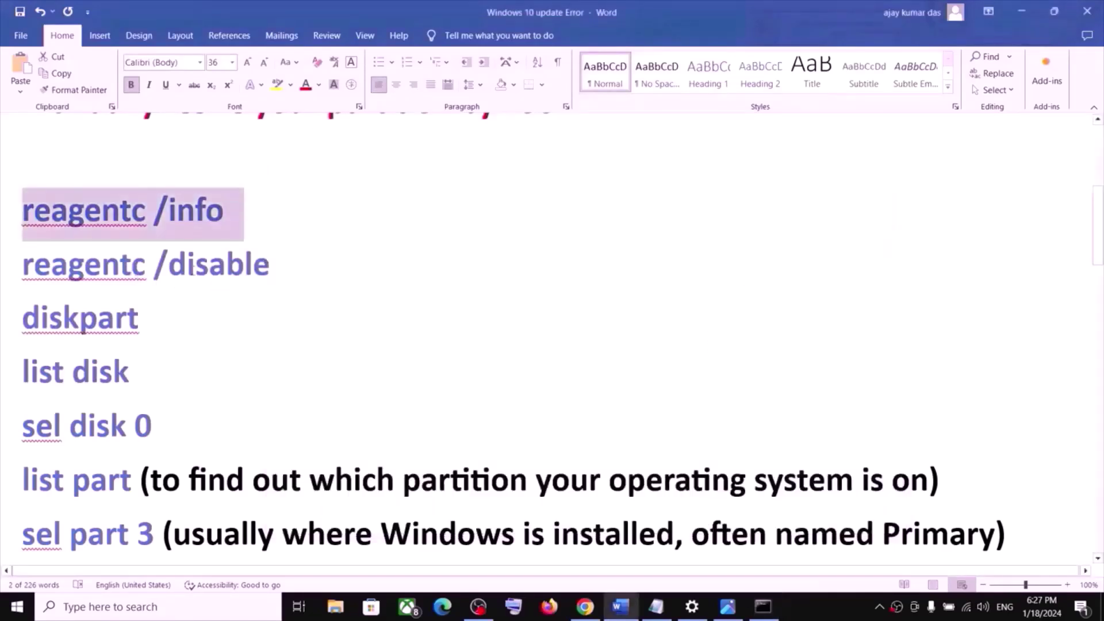
triple_click(194, 270)
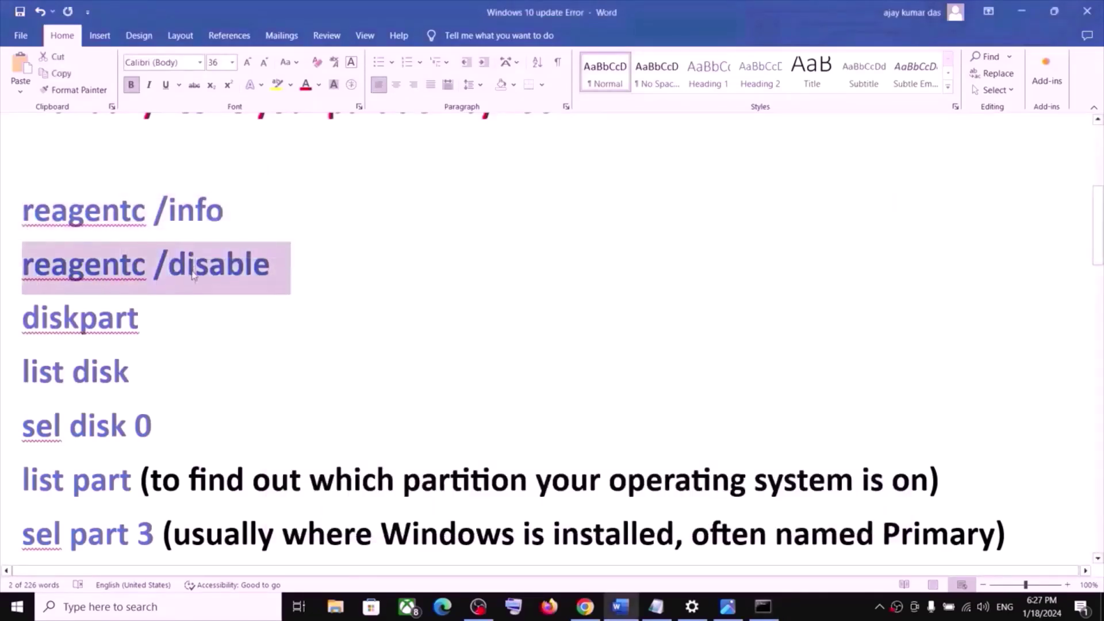
key("alt+Tab")
key("ctrl+v")
key("Return")
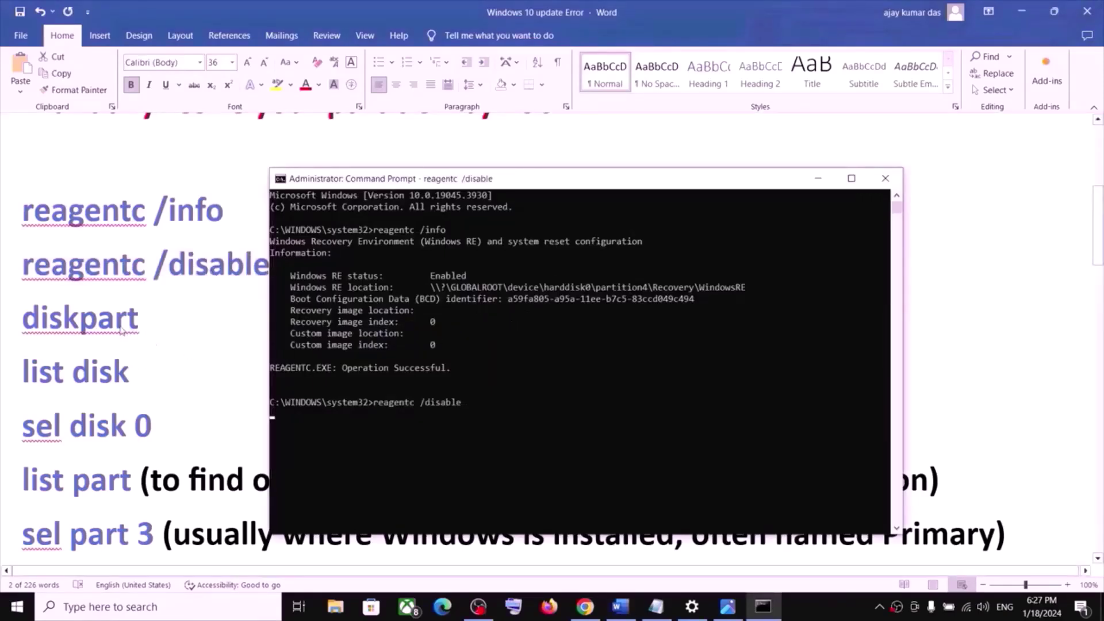
Select the diskpart command line in the Word instructions
left_click(100, 326)
triple_click(105, 325)
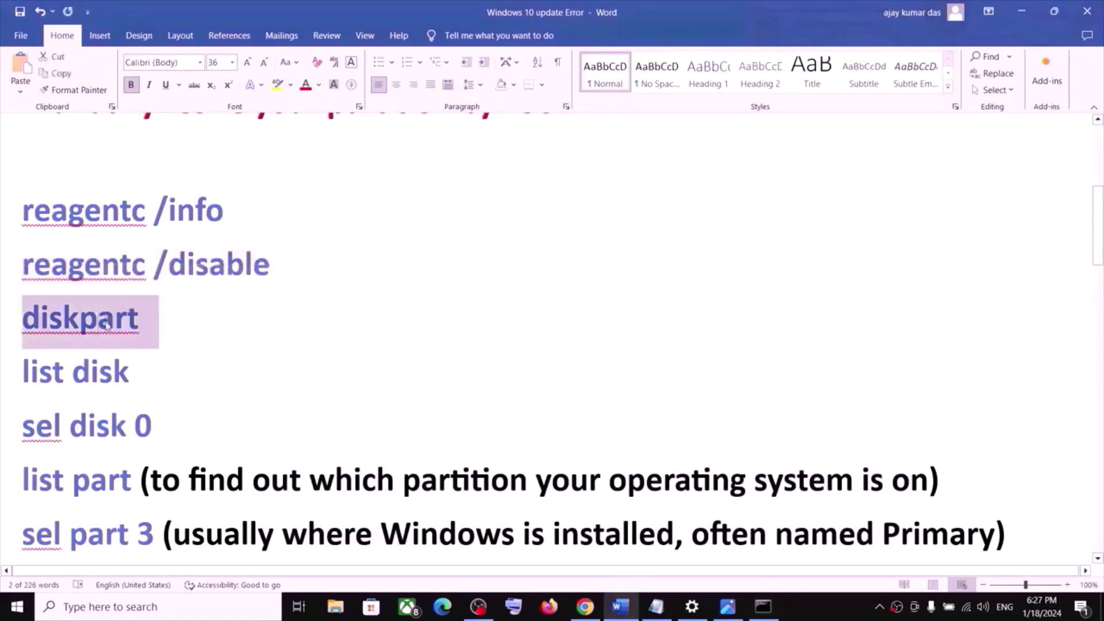
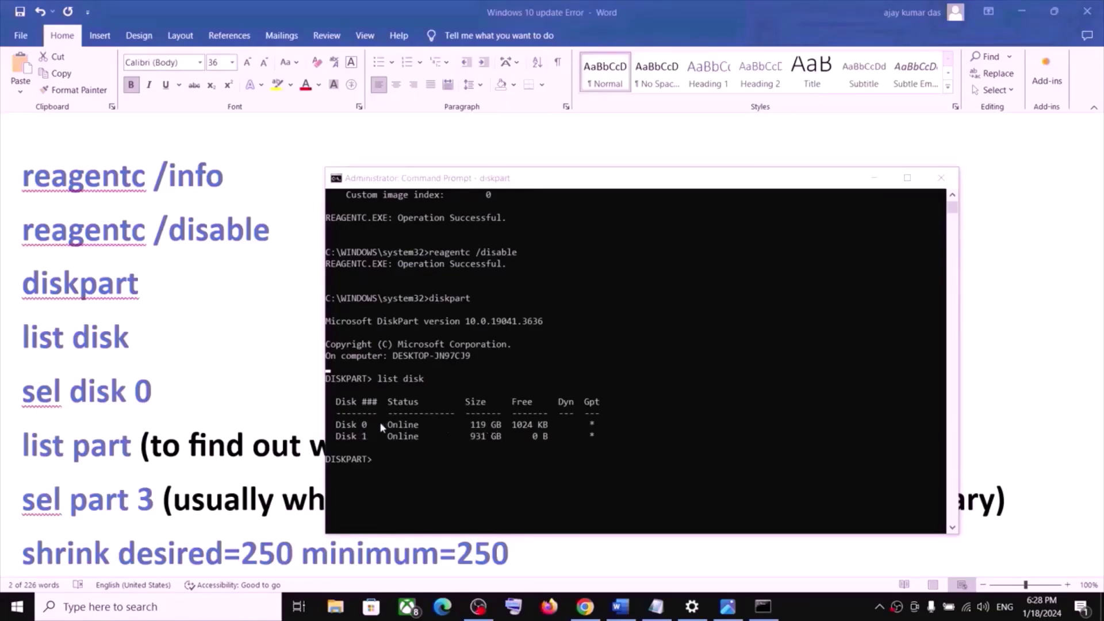
Copy sel disk 0 from the Word instructions and run it in DiskPart
left_click_drag(164, 400, 26, 395)
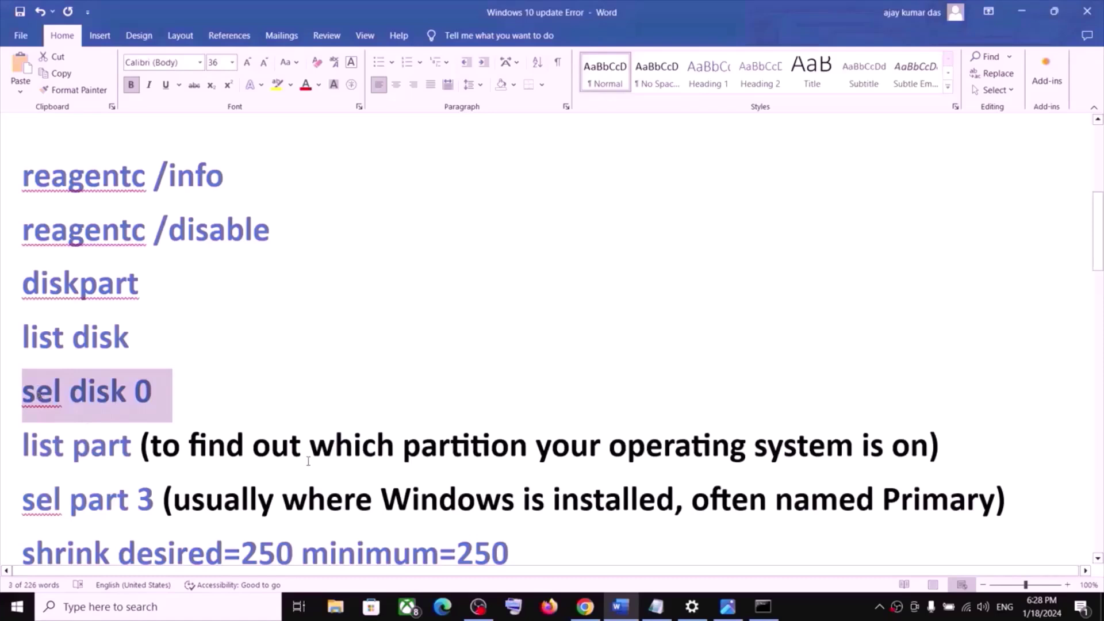
key("ctrl+c")
key("alt+Tab")
key("ctrl+v")
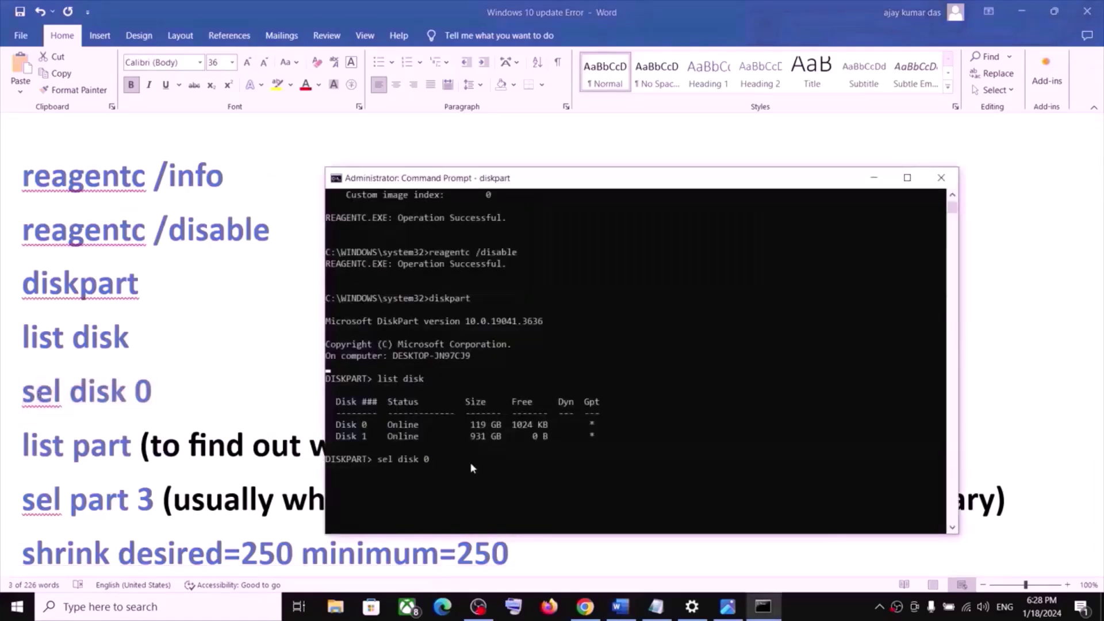
key("Return")
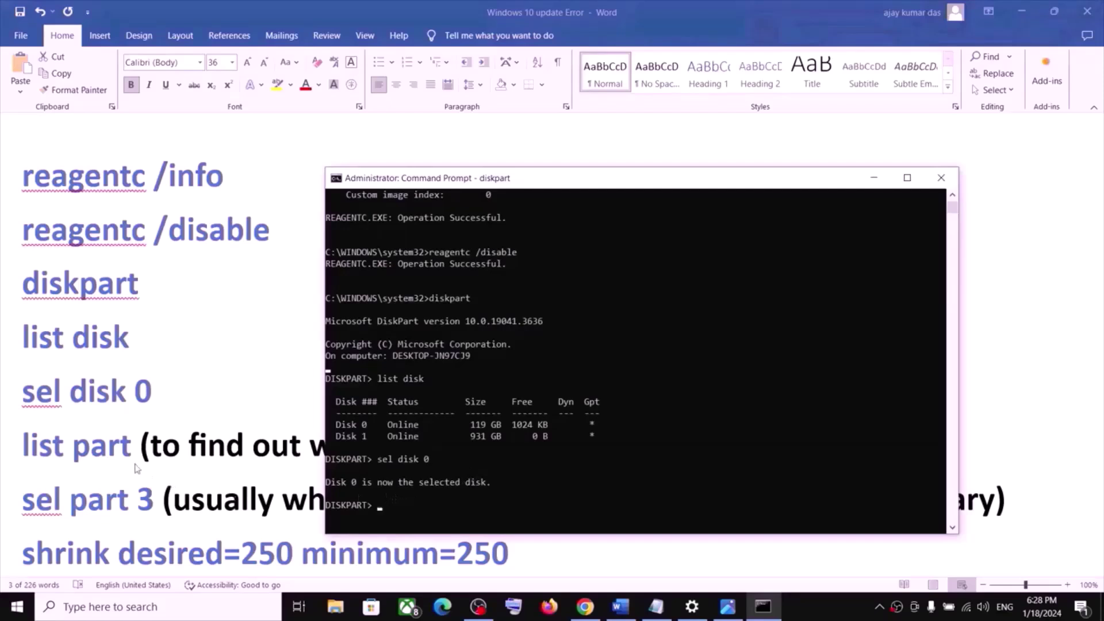
Copy list part from the Word instructions and run it in DiskPart
key("alt+Tab")
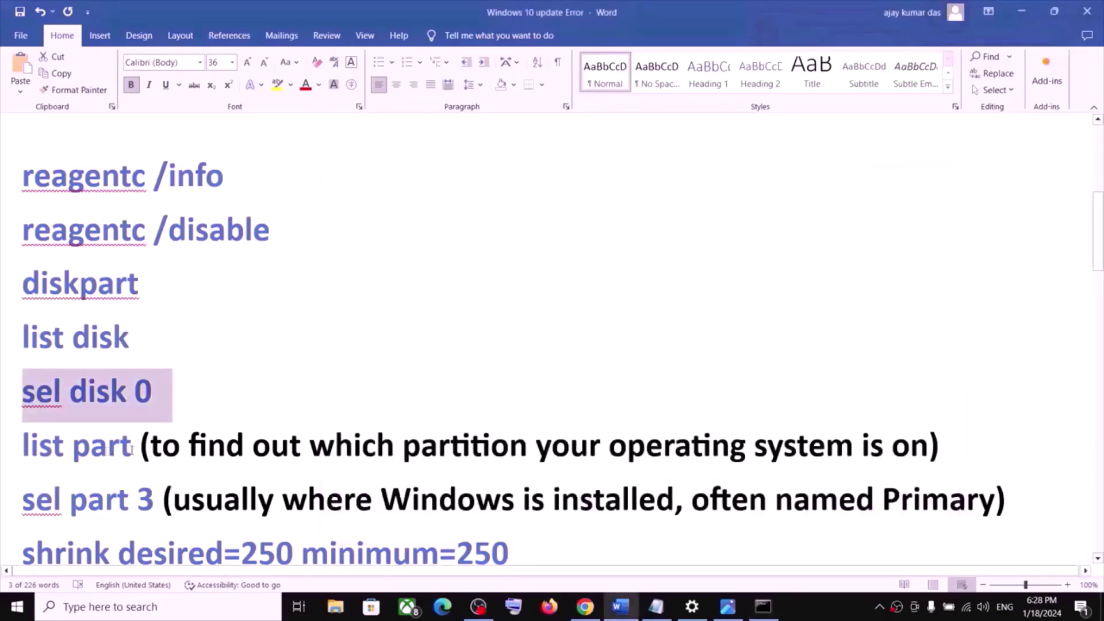
left_click_drag(133, 447, 26, 448)
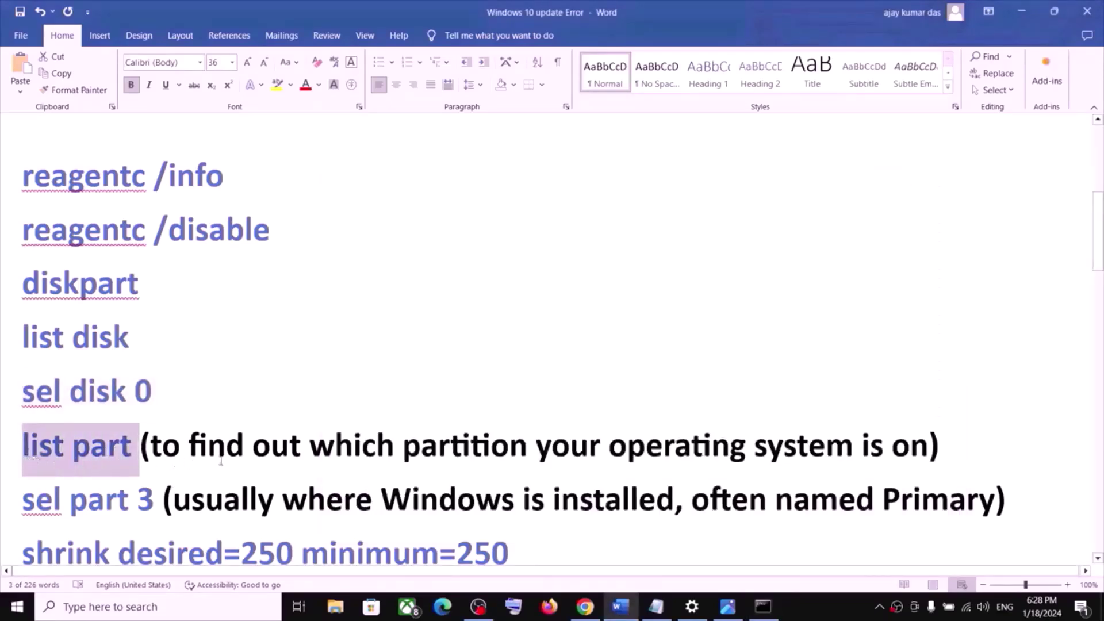
left_click(396, 449)
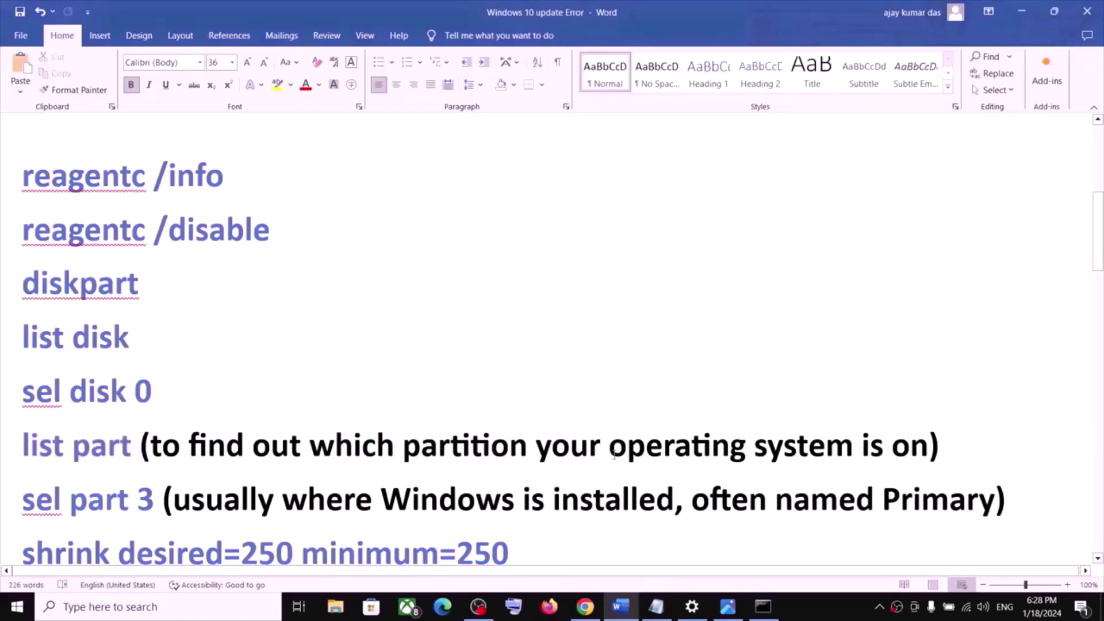
left_click(763, 606)
right_click(448, 493)
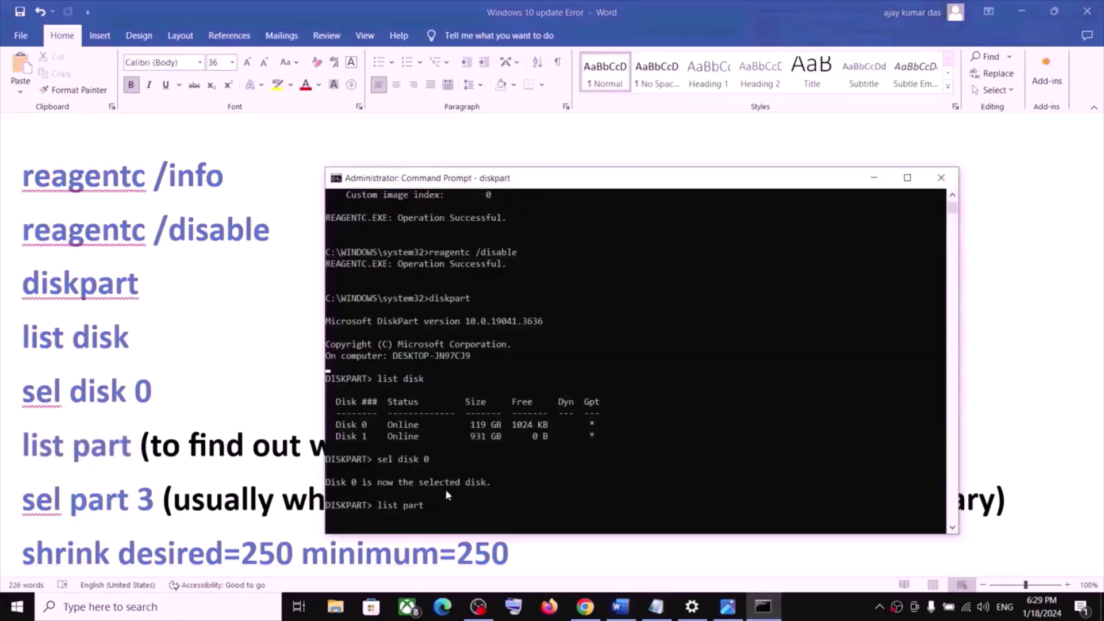
key("Return")
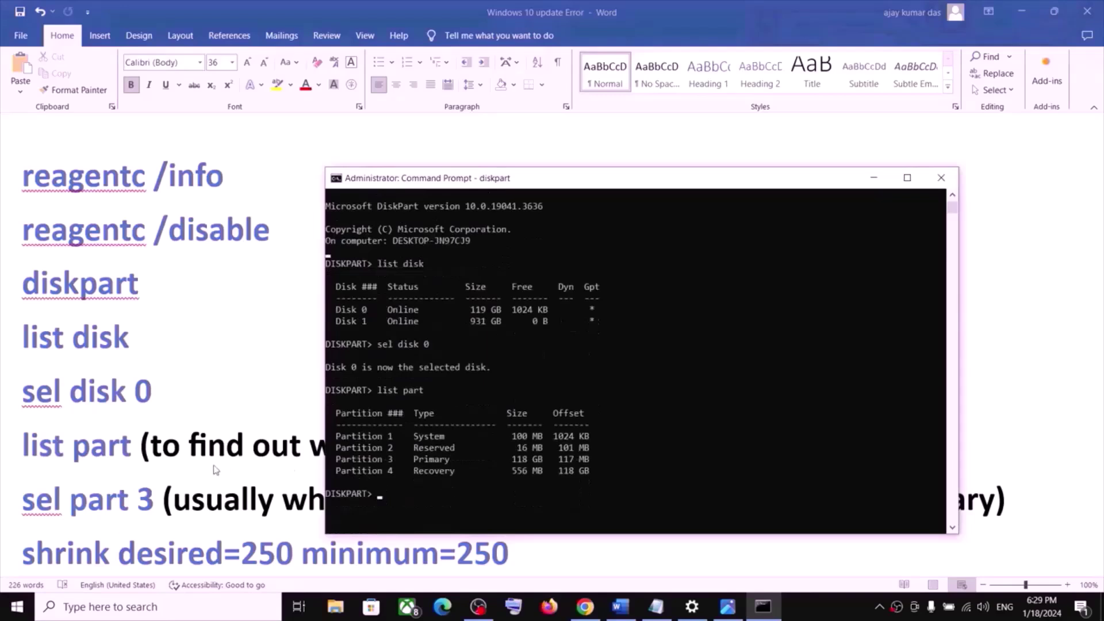
Check the instructions' note on the Primary partition against the DiskPart list, and run sel part 3 in DiskPart
key("alt+Tab")
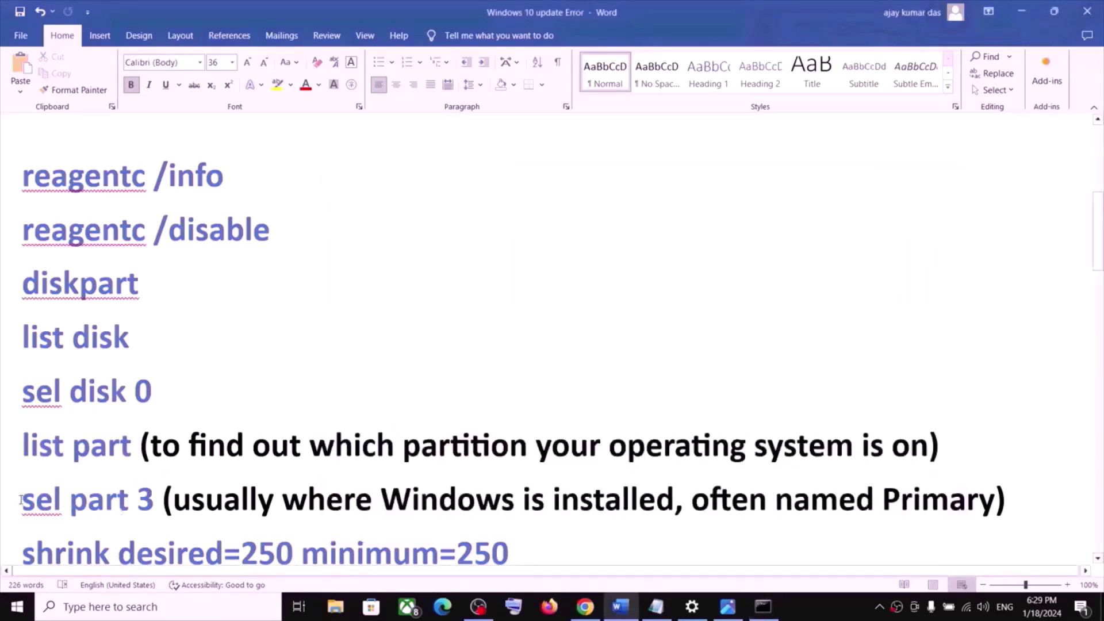
left_click_drag(22, 500, 673, 500)
key("alt+Tab")
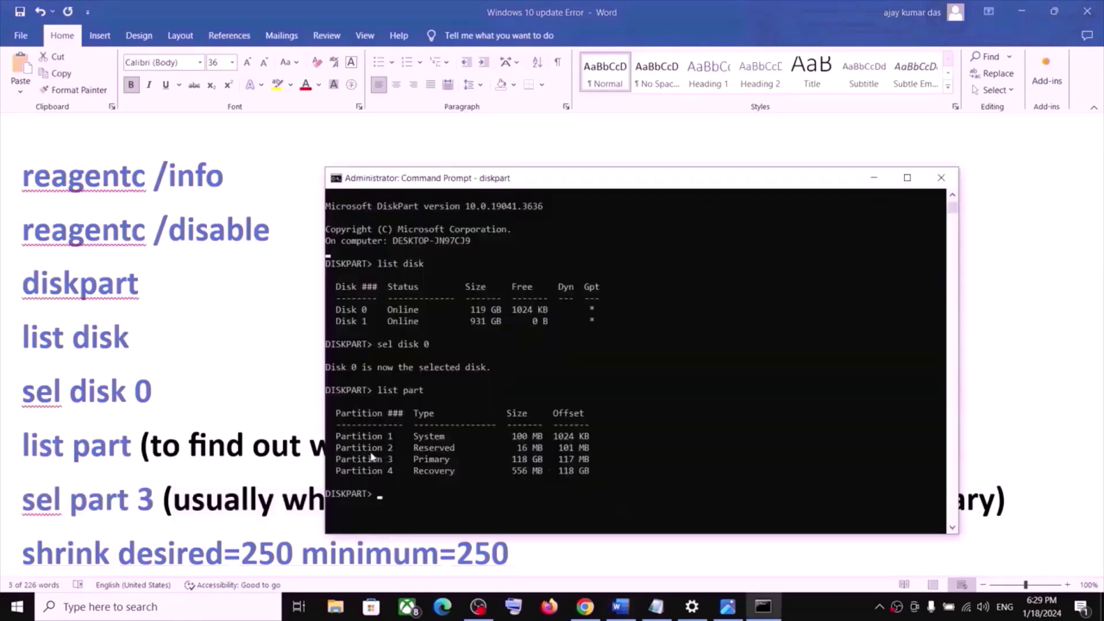
left_click_drag(341, 460, 452, 463)
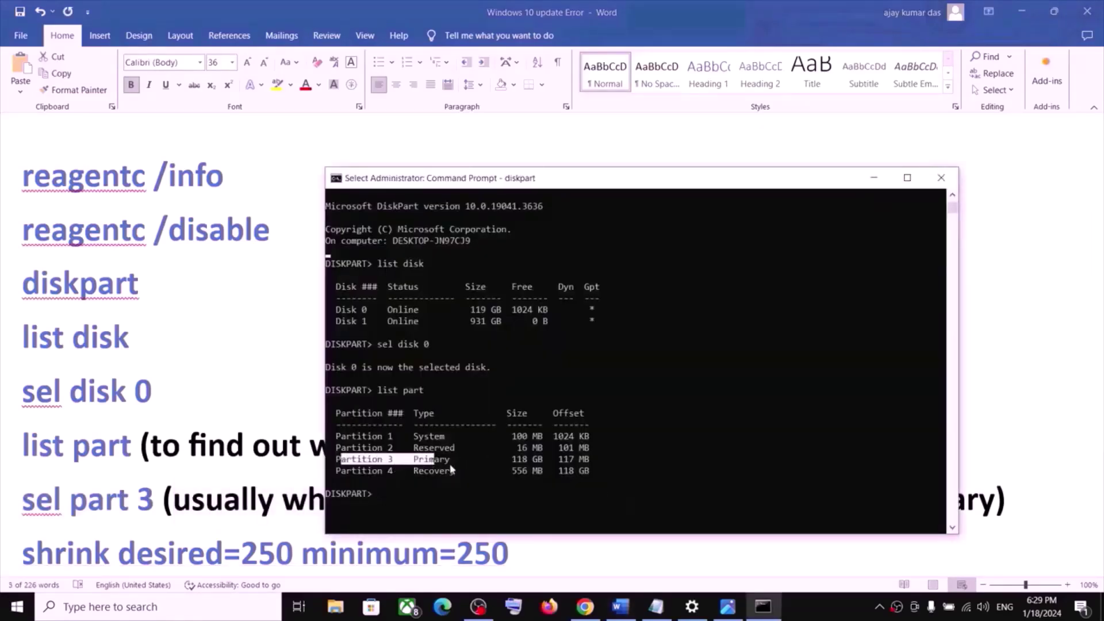
key("alt+Tab")
left_click_drag(691, 499, 995, 499)
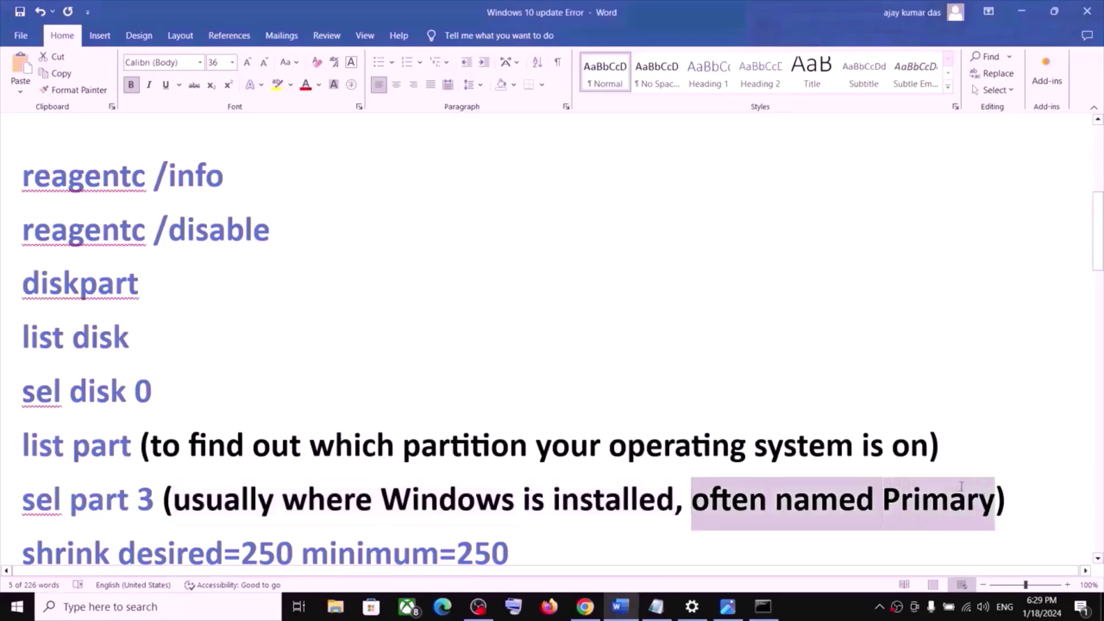
left_click_drag(23, 498, 153, 500)
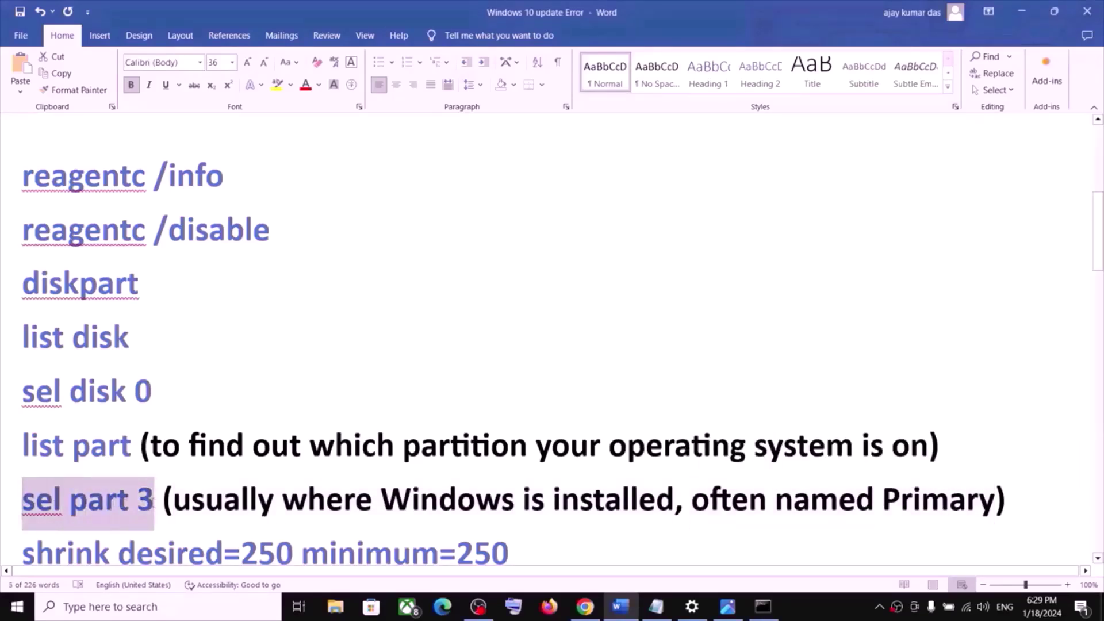
key("alt+Tab")
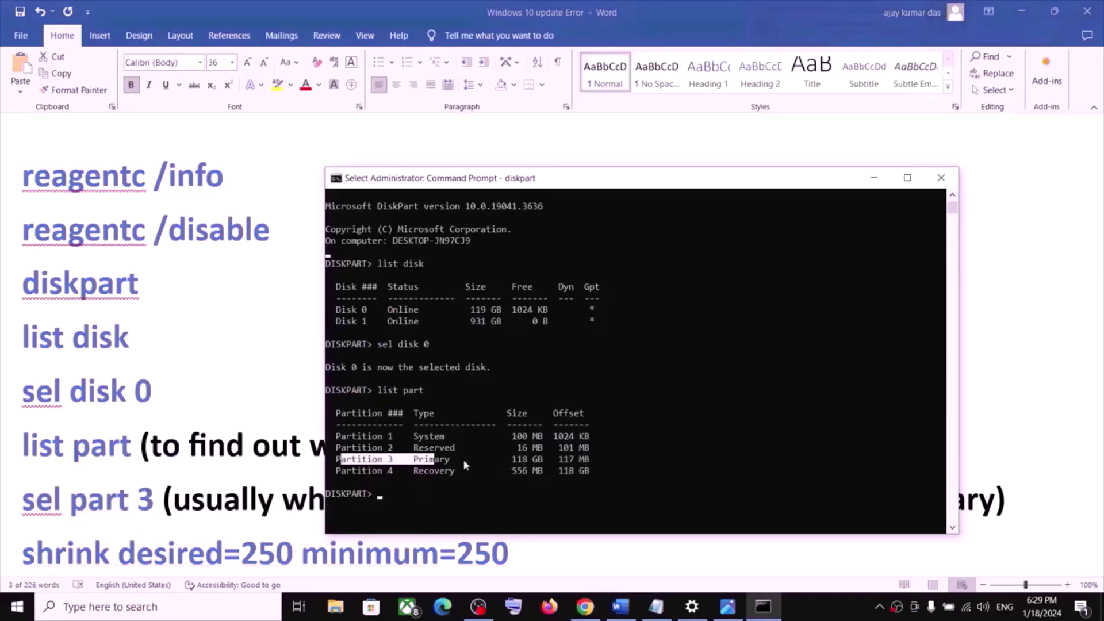
left_click(391, 496)
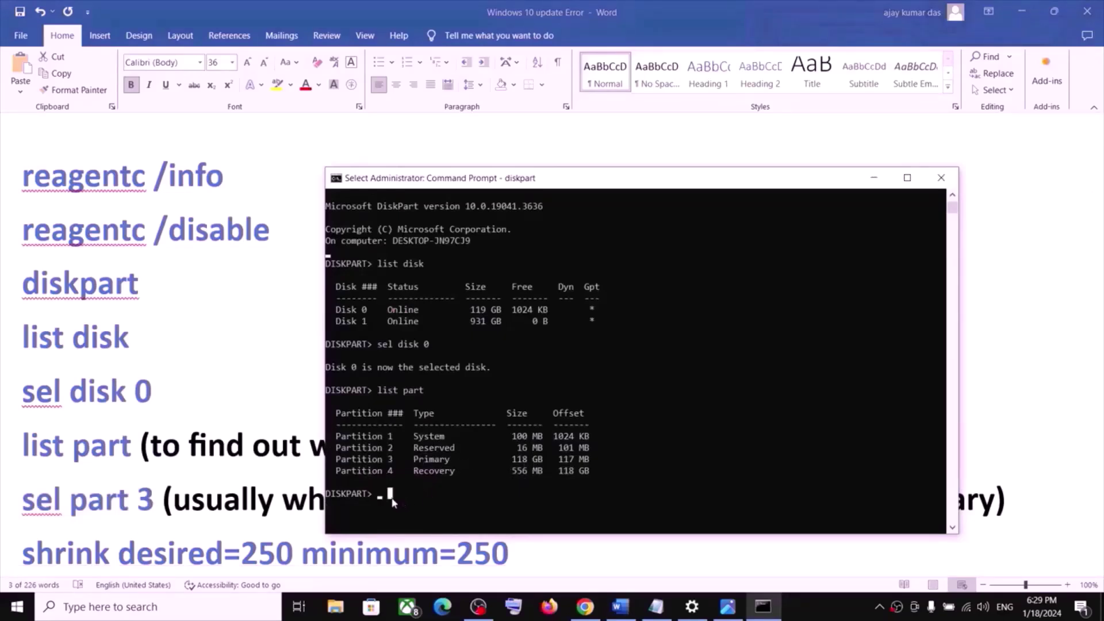
type("sel part 3")
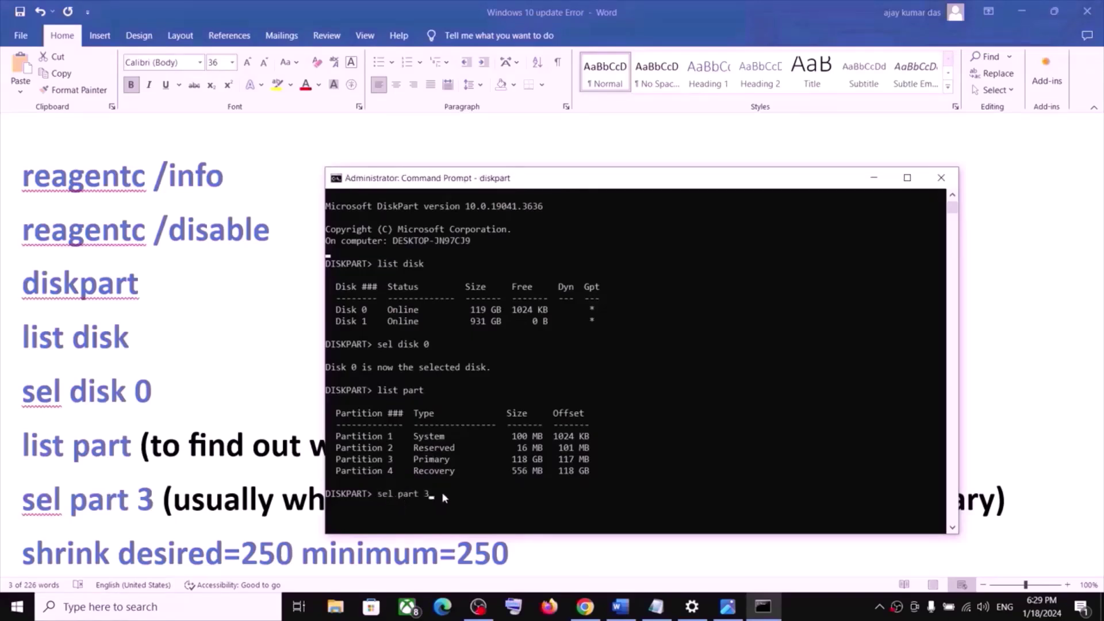
key("Return")
Copy shrink desired=250 minimum=250 from the Word instructions and run it in DiskPart
left_click(171, 504)
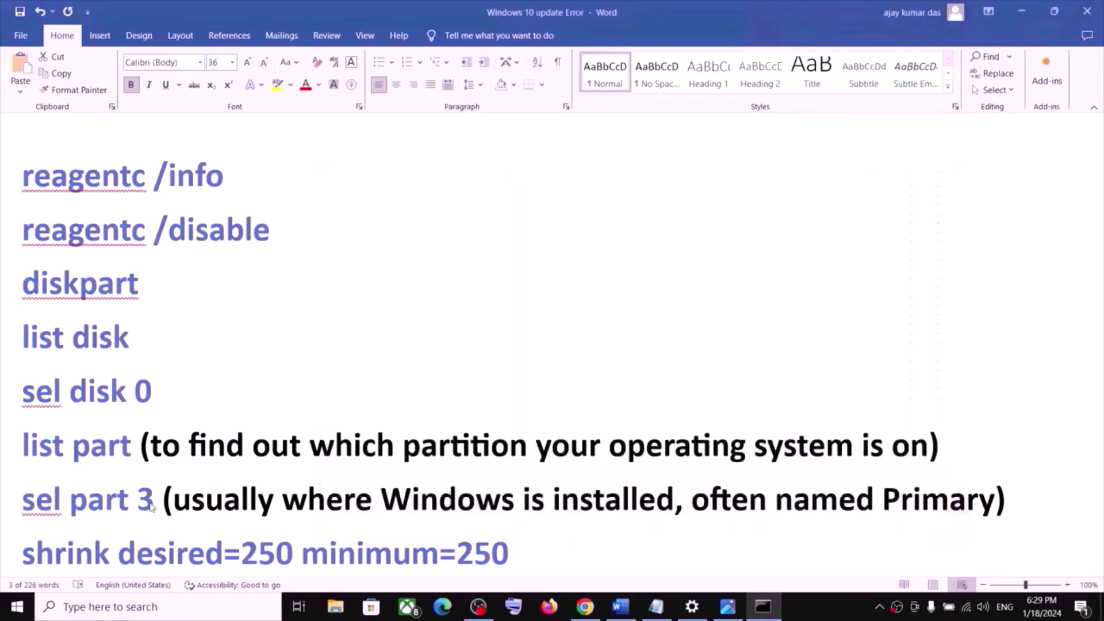
left_click_drag(22, 499, 154, 499)
scroll(304, 497, "down", 1)
scroll(173, 486, "down", 1)
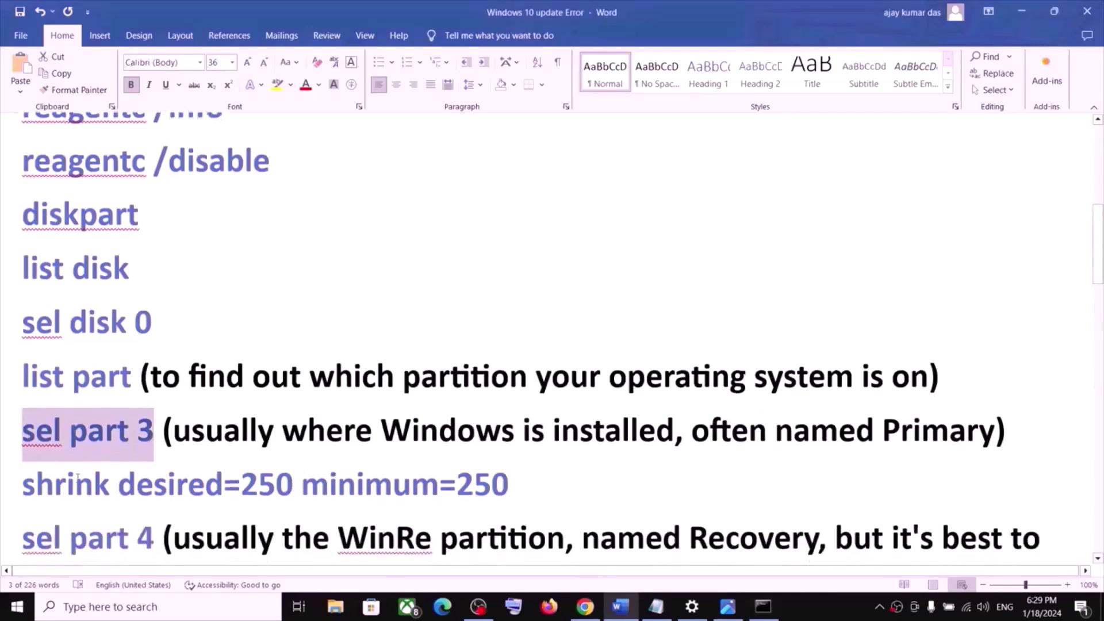
left_click_drag(27, 483, 480, 489)
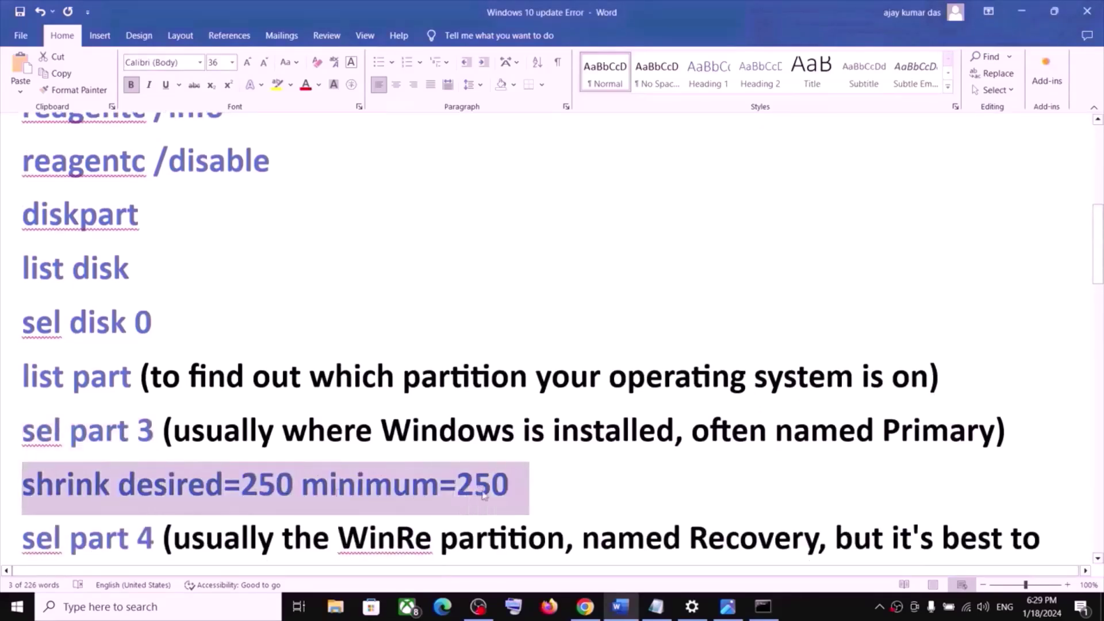
key("ctrl+c")
key("alt+Tab")
right_click(516, 503)
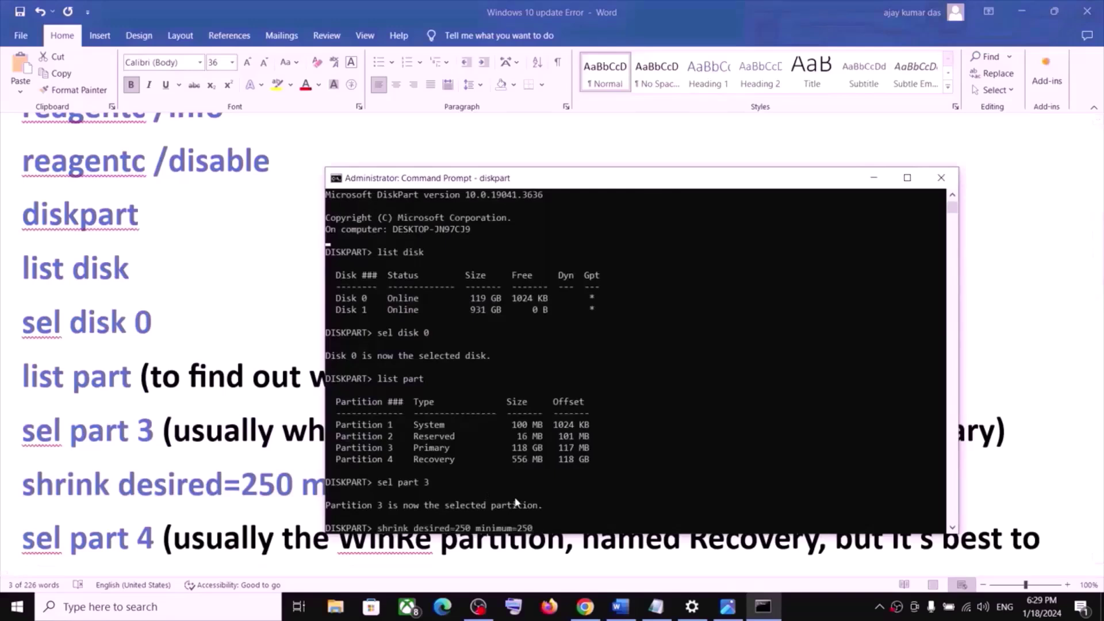
key("Return")
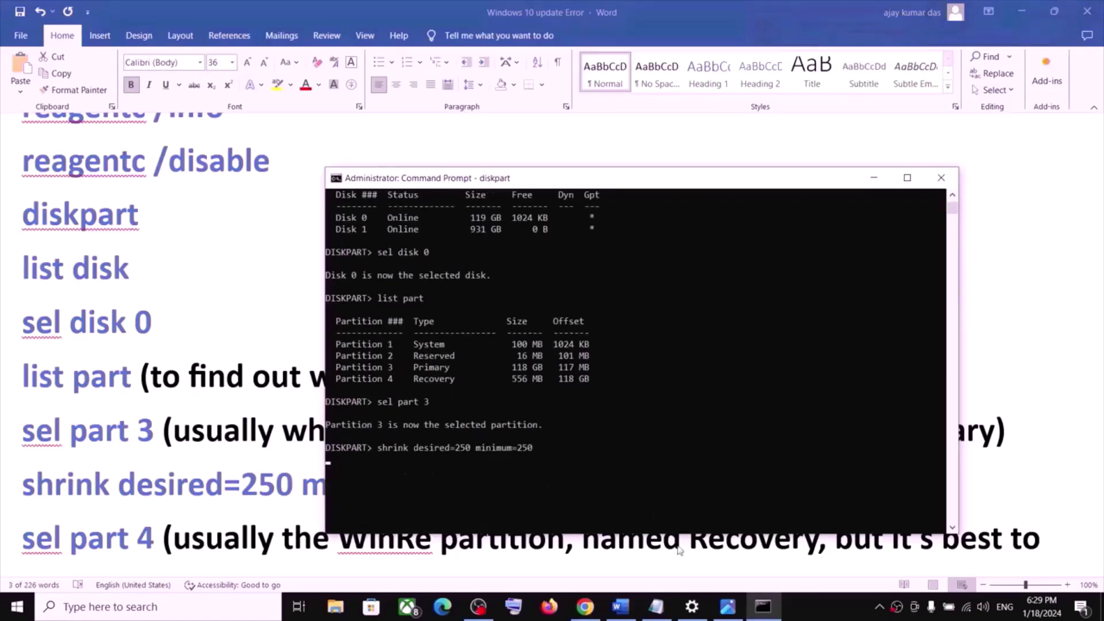
left_click(809, 605)
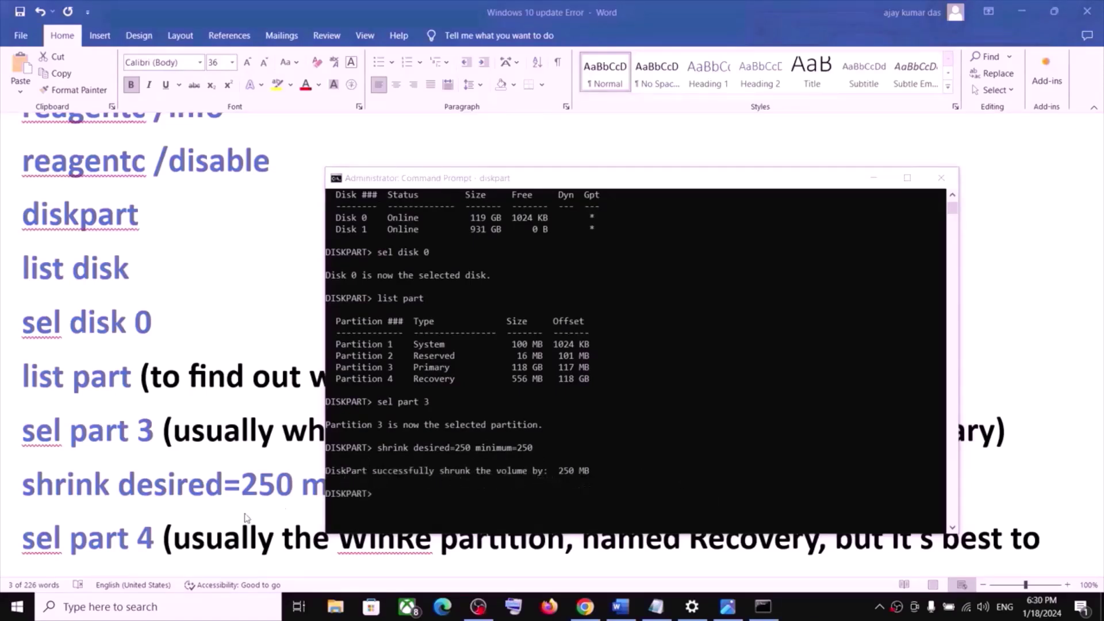
Read the instructions' note on the WinRe partition for sel part 4 and compare it with the Recovery partition in DiskPart's list
triple_click(167, 515)
scroll(167, 517, "down", 1)
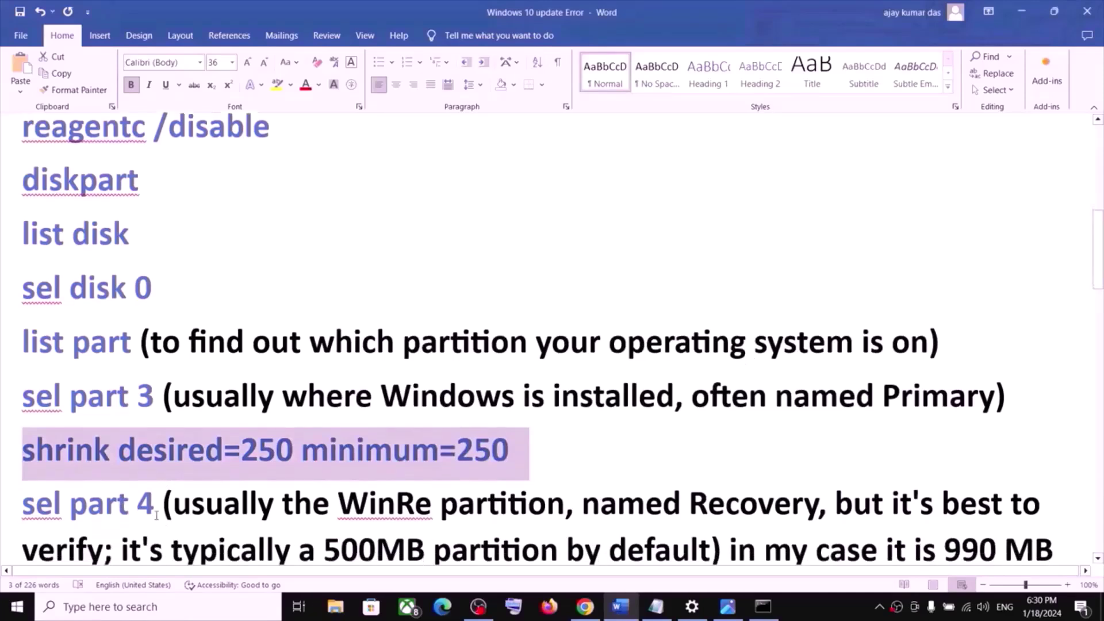
left_click_drag(154, 499, 43, 499)
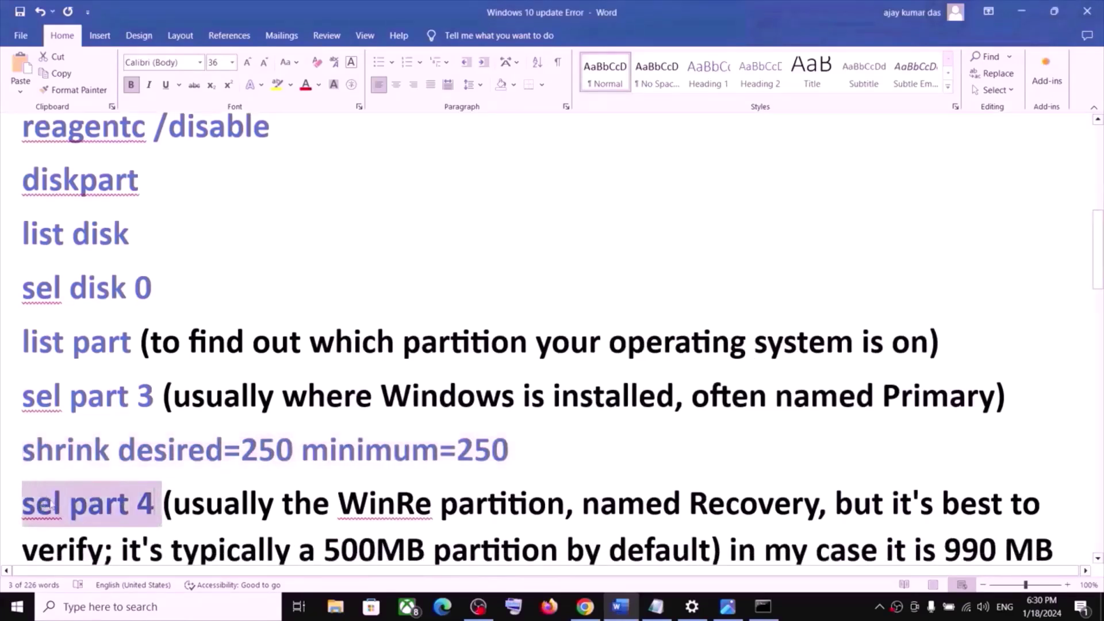
scroll(361, 475, "down", 1)
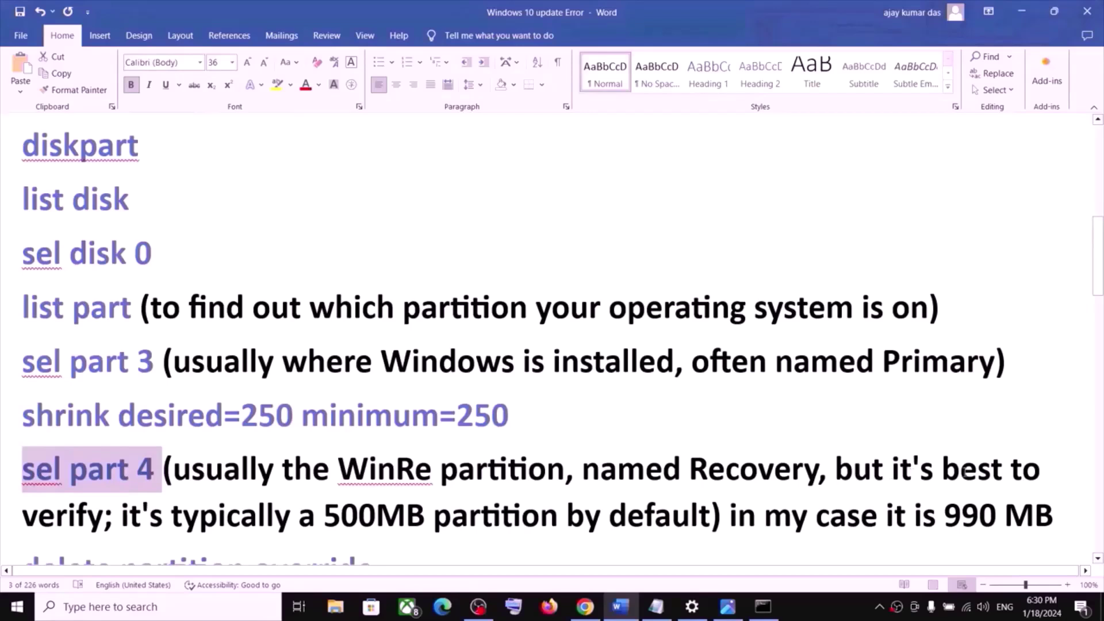
scroll(309, 511, "down", 1)
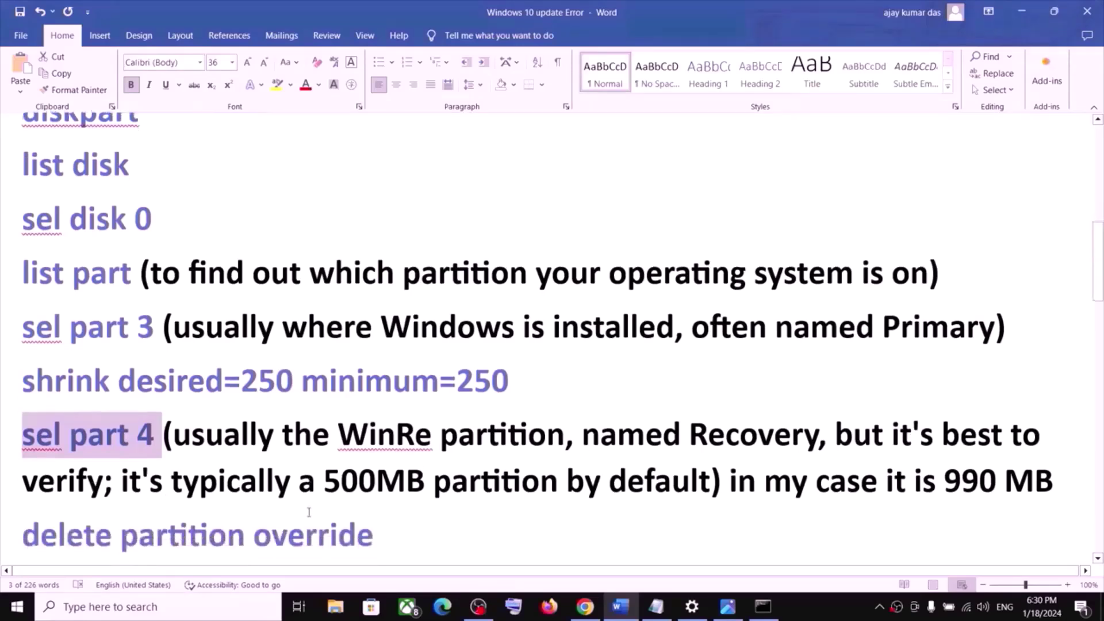
left_click_drag(197, 494, 710, 486)
left_click(466, 486)
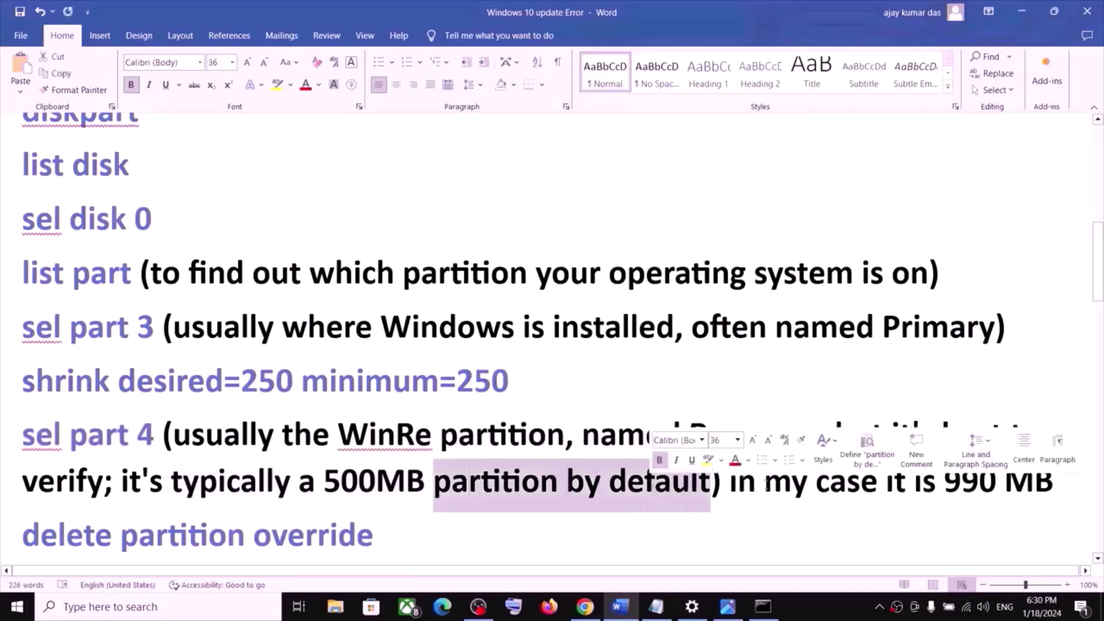
left_click(880, 485)
left_click(762, 607)
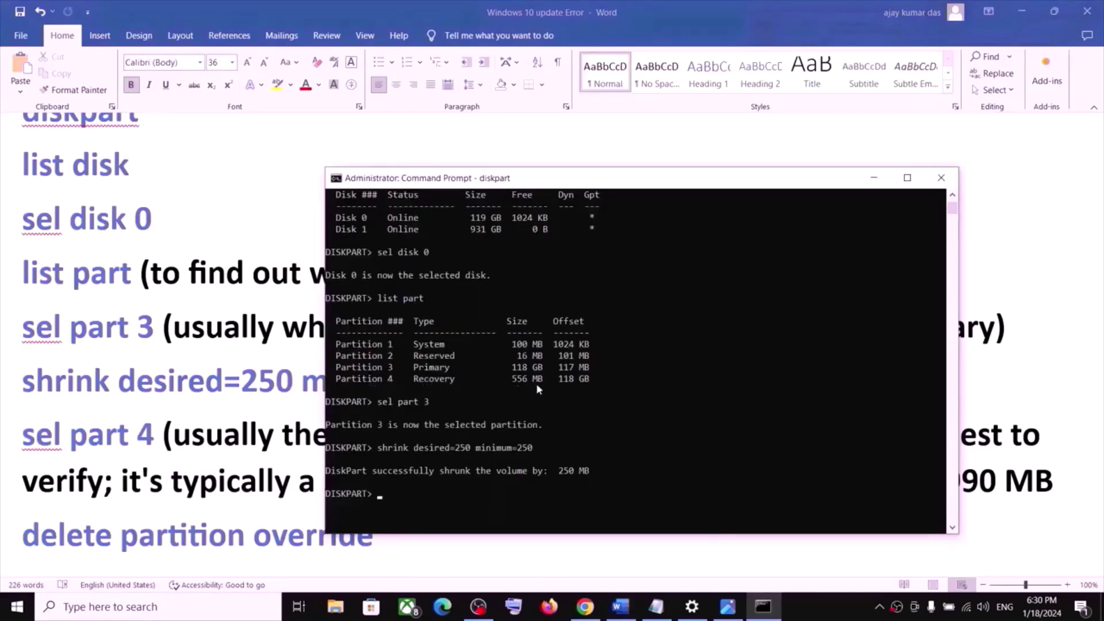
Copy sel part 4 from the Word instructions and run it in DiskPart to select the Recovery partition
left_click(183, 484)
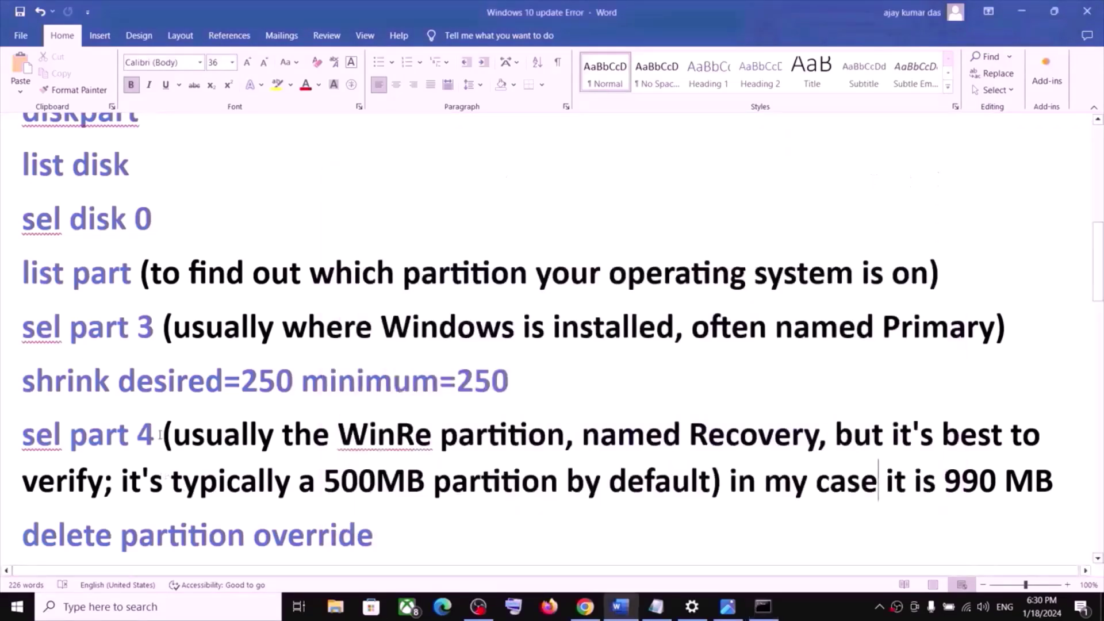
left_click_drag(159, 435, 61, 438)
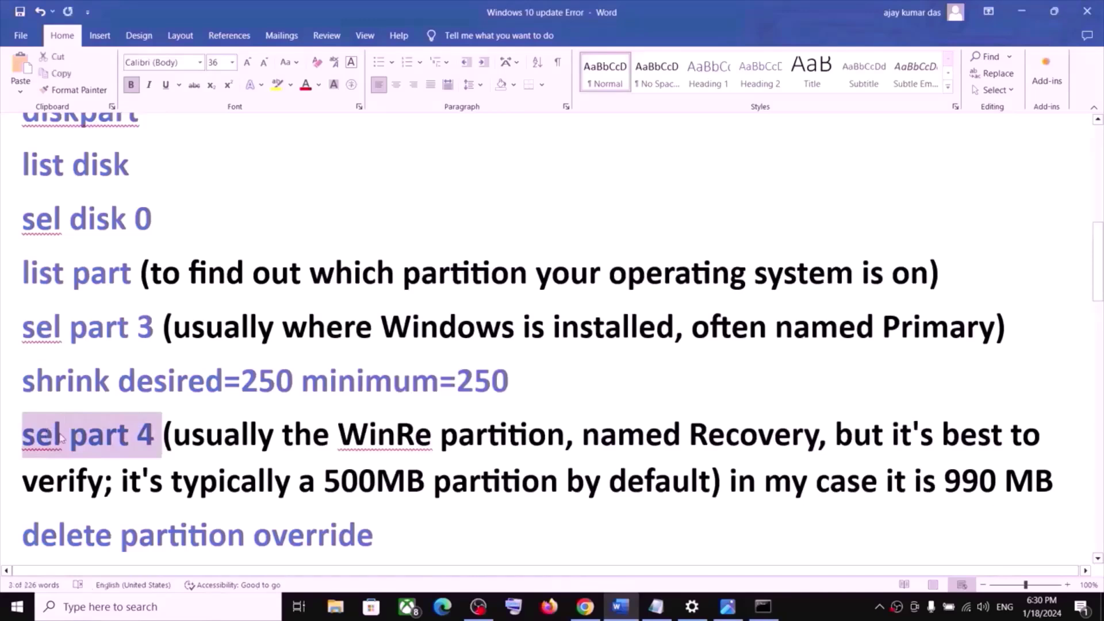
left_click_drag(349, 435, 744, 440)
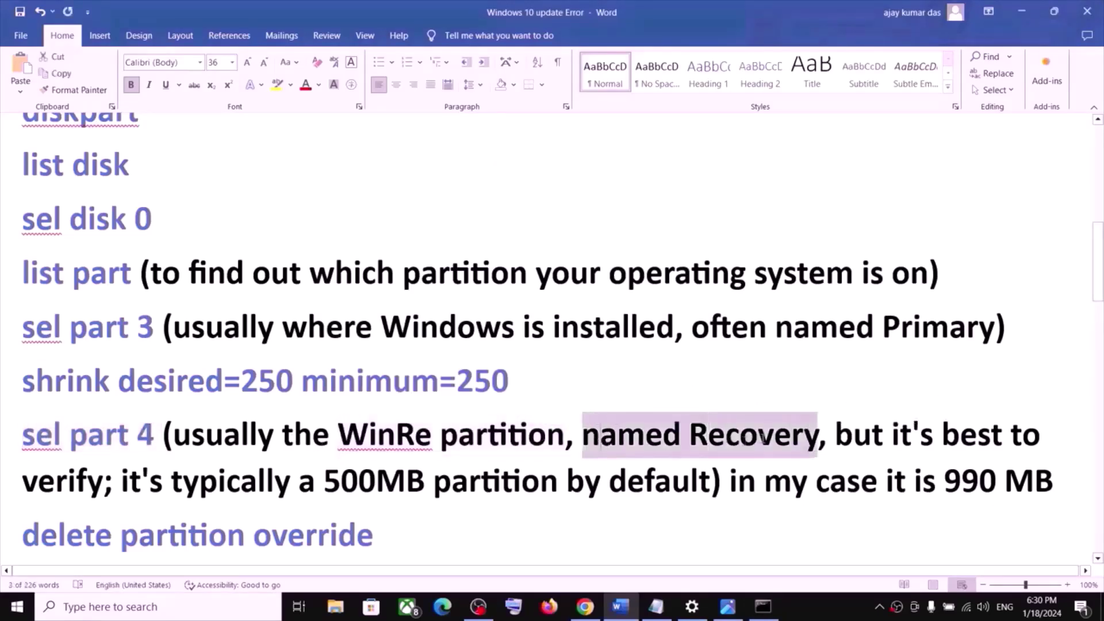
key("alt+Tab")
key("ctrl+v")
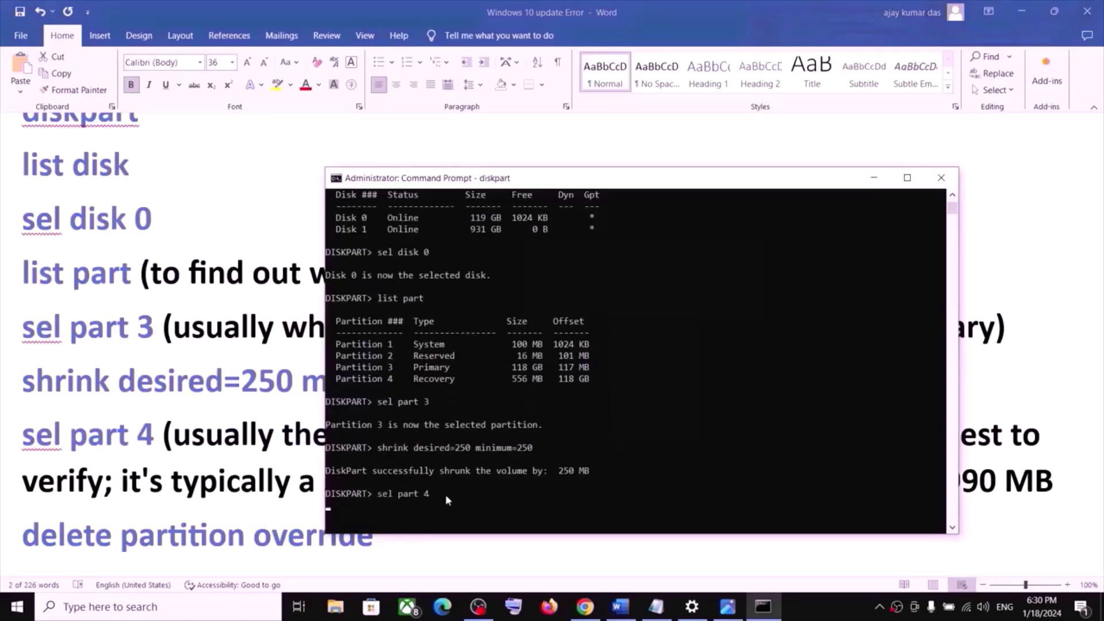
key("Return")
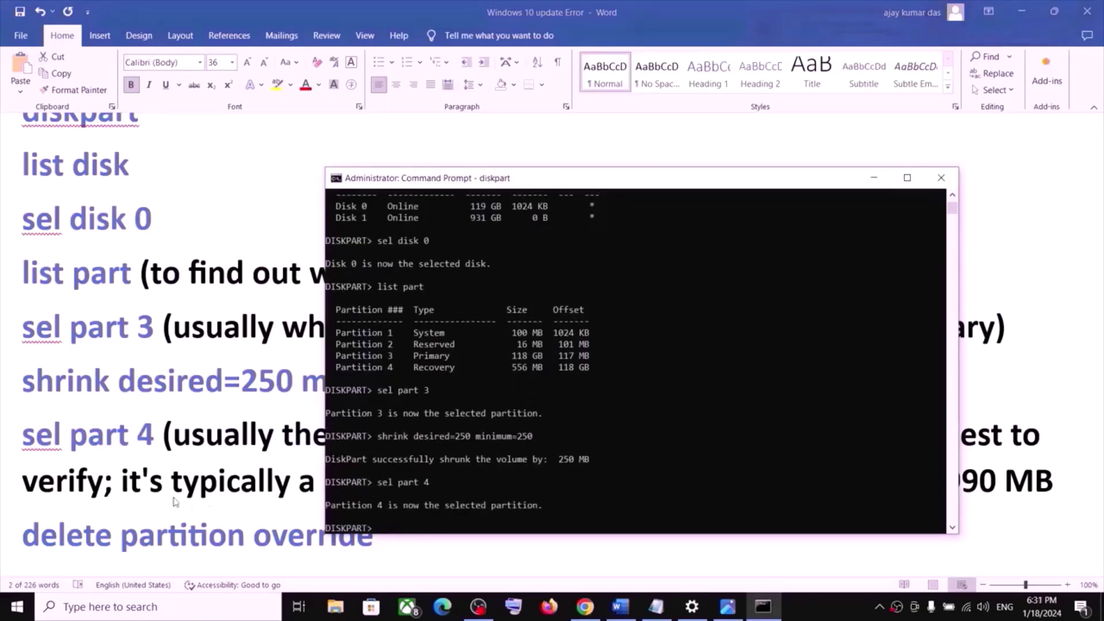
Copy delete partition override from the Word instructions and run it in DiskPart
key("alt+Tab")
scroll(332, 477, "down", 1)
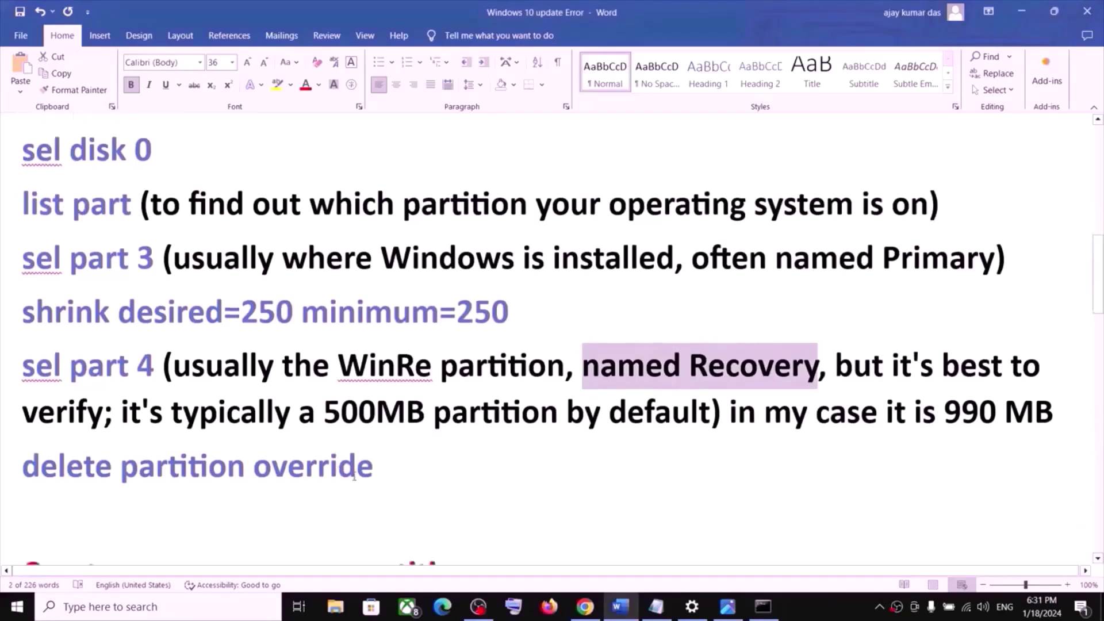
triple_click(333, 465)
key("ctrl+c")
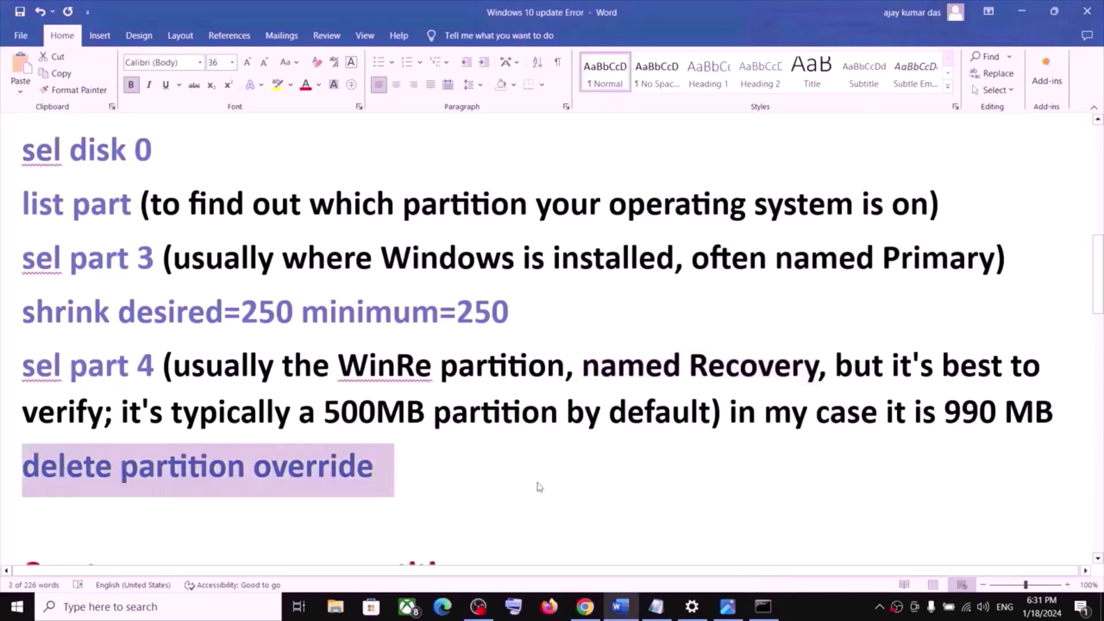
key("alt+Tab")
key("ctrl+v")
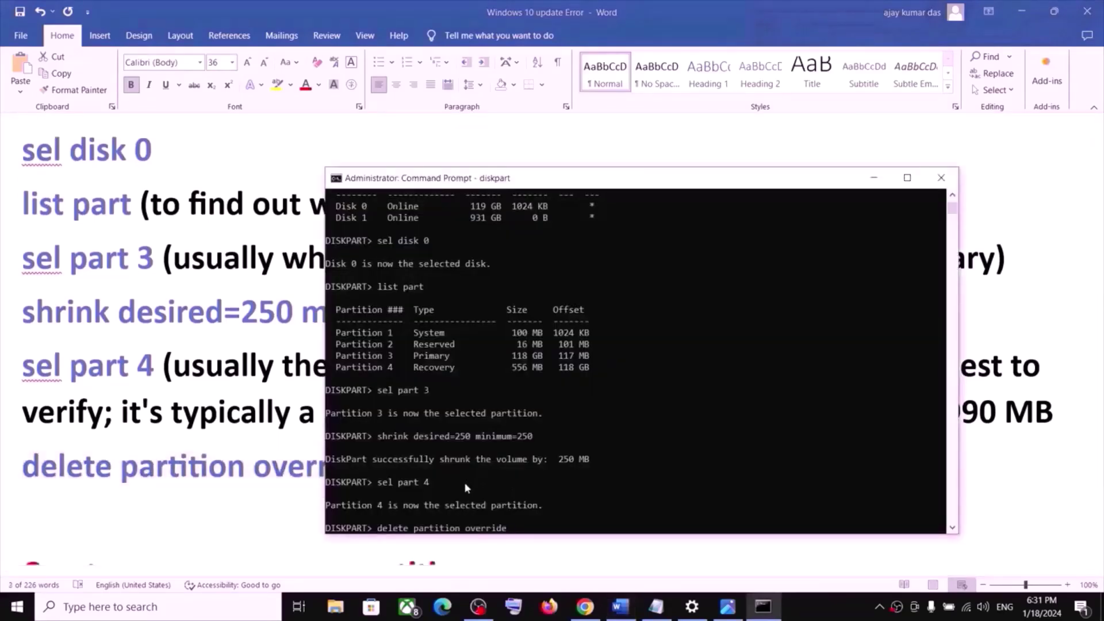
key("Return")
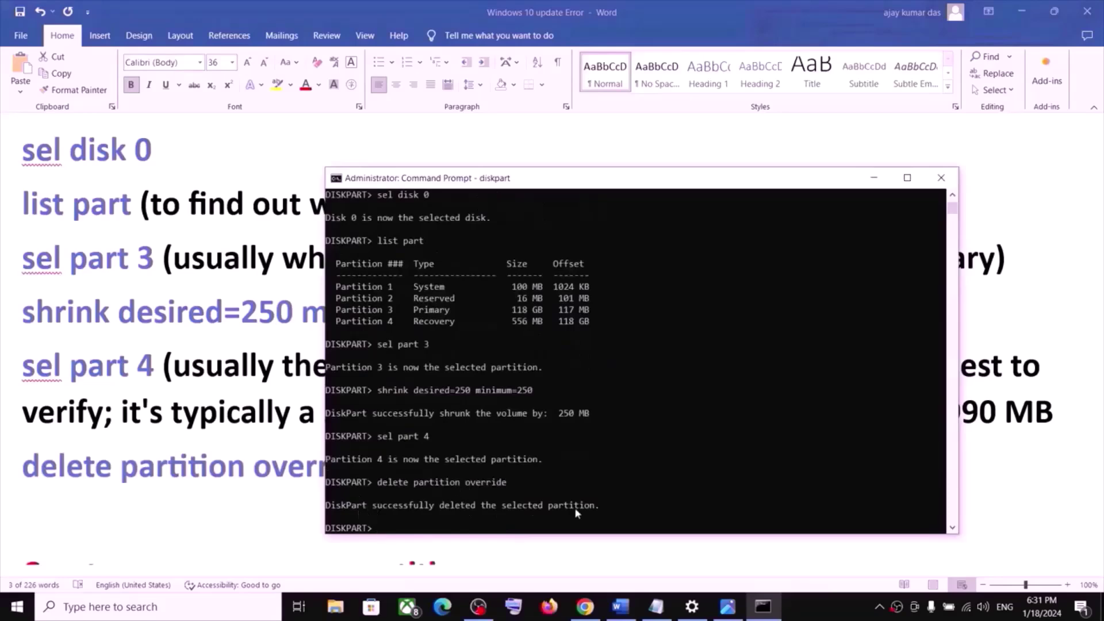
Read the Word instructions' section on creating a new recovery partition, covering how to tell a GPT disk from an MBR one
key("alt+Tab")
scroll(194, 486, "down", 2)
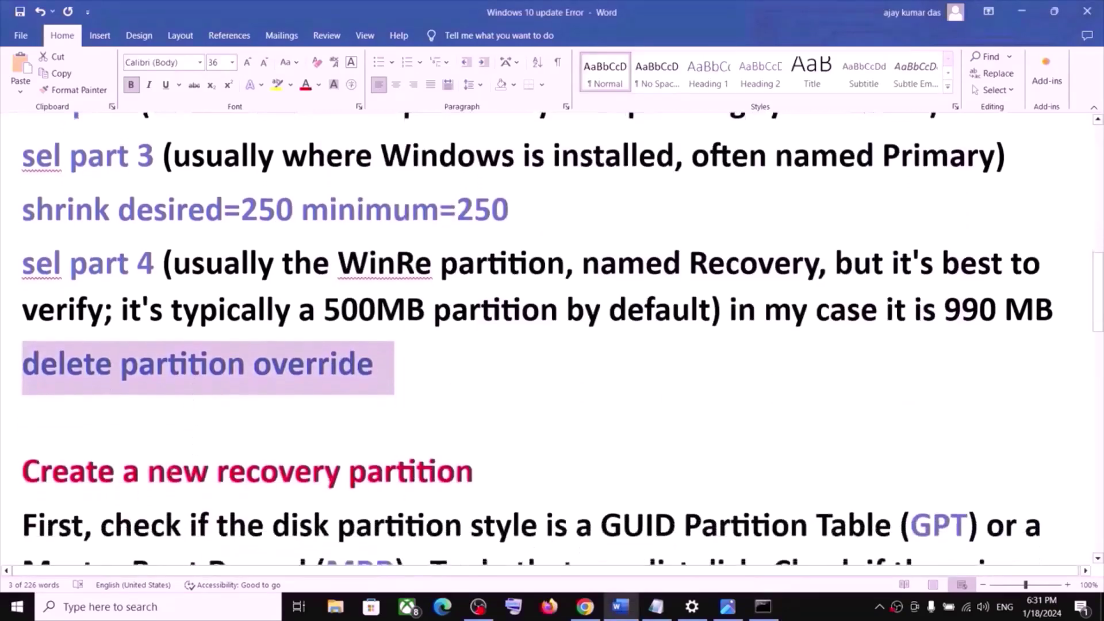
triple_click(281, 469)
scroll(281, 465, "down", 2)
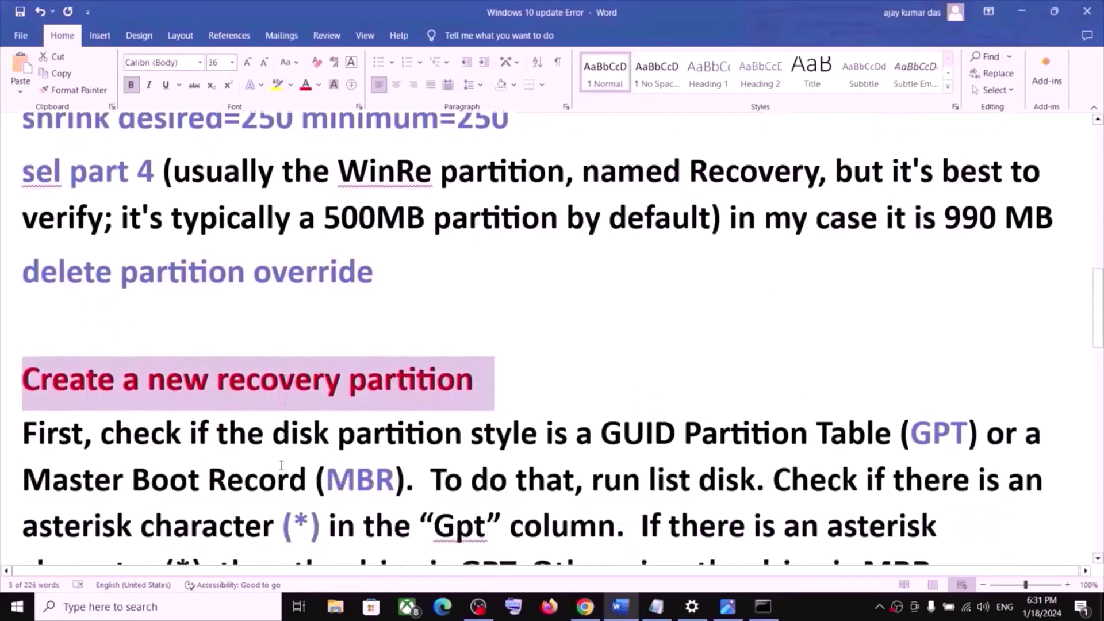
scroll(281, 464, "down", 2)
left_click_drag(169, 355, 460, 356)
left_click(272, 352)
key("ctrl+shift+Right")
key("ctrl+shift+Right")
key("ctrl+shift+Right")
key("ctrl+shift+Right")
key("ctrl+shift+Right")
key("ctrl+shift+Right")
key("ctrl+shift+Right")
key("ctrl+shift+Right")
key("ctrl+shift+Right")
key("ctrl+shift+Right")
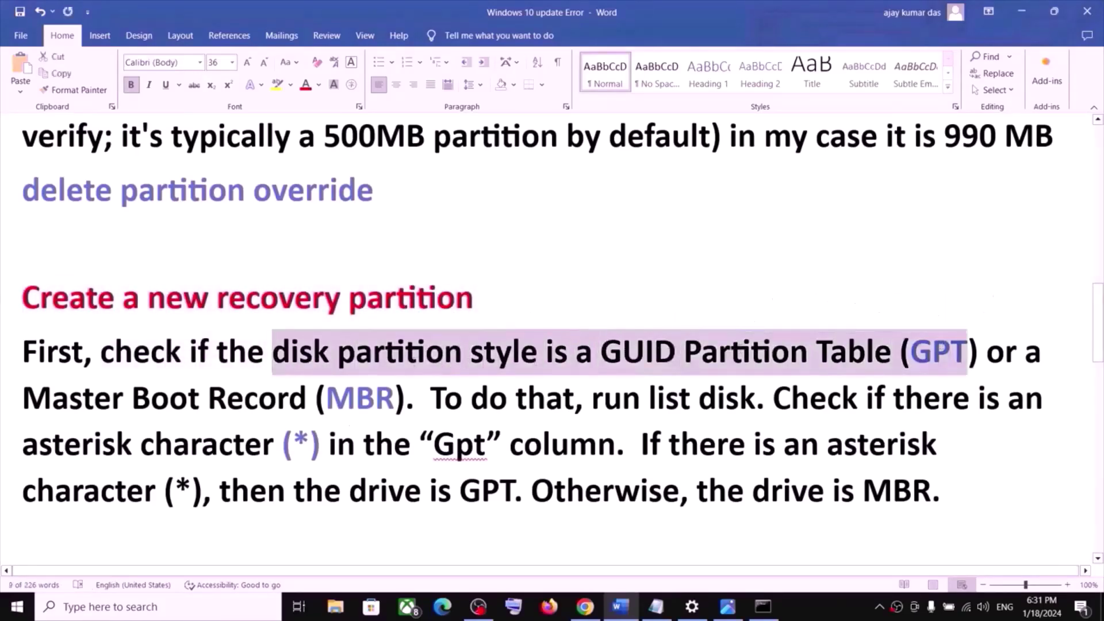
double_click(360, 399)
scroll(359, 403, "down", 1)
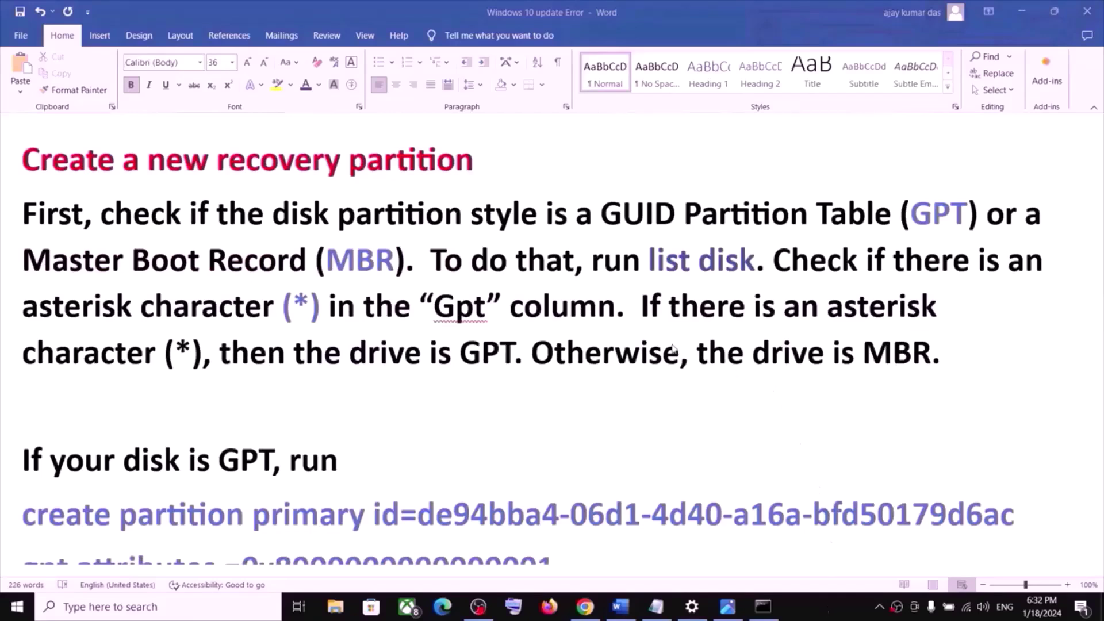
Copy list disk from the Word instructions and run it in DiskPart
left_click(667, 262)
double_click(670, 261)
left_click_drag(702, 262, 748, 262)
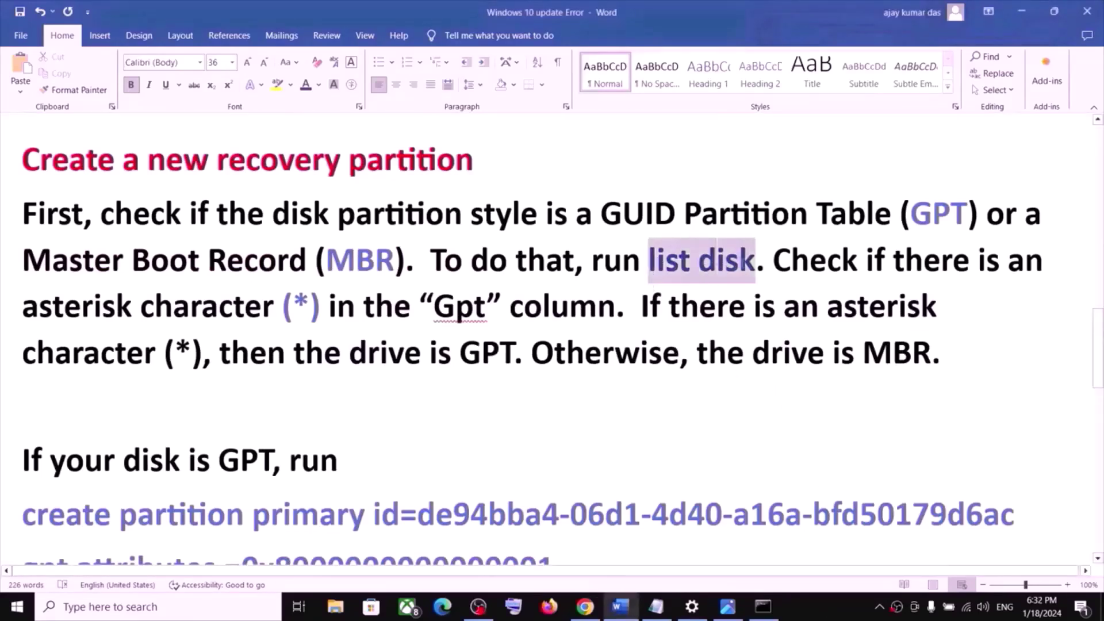
left_click(763, 608)
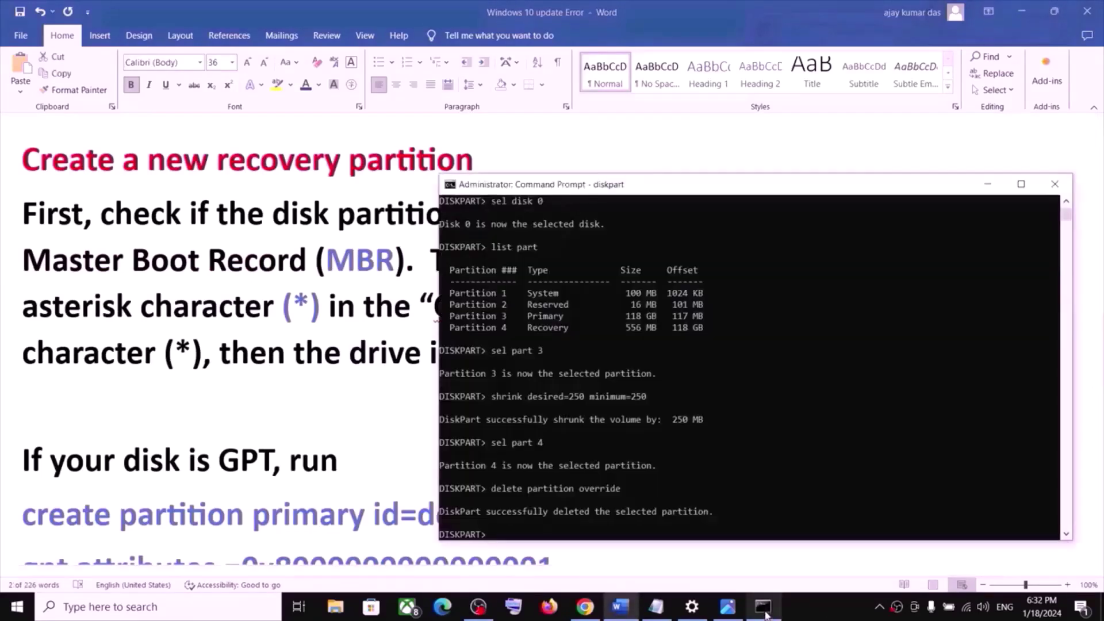
right_click(653, 437)
key("Return")
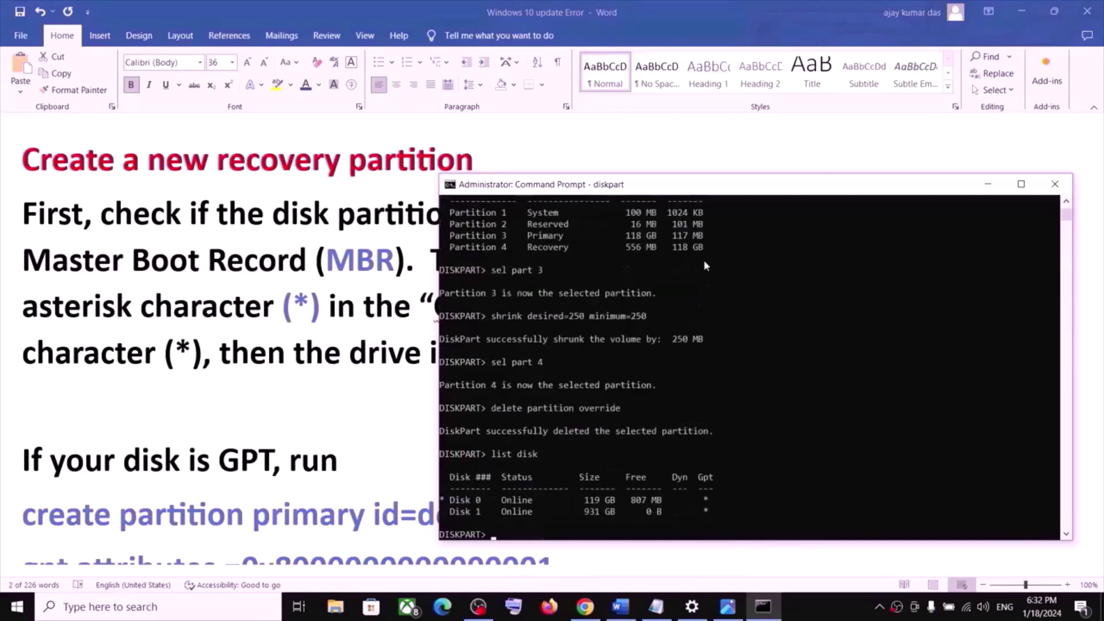
Check the Gpt column of DiskPart's disk list against the asterisk rule in the Word instructions
left_click_drag(708, 193, 711, 123)
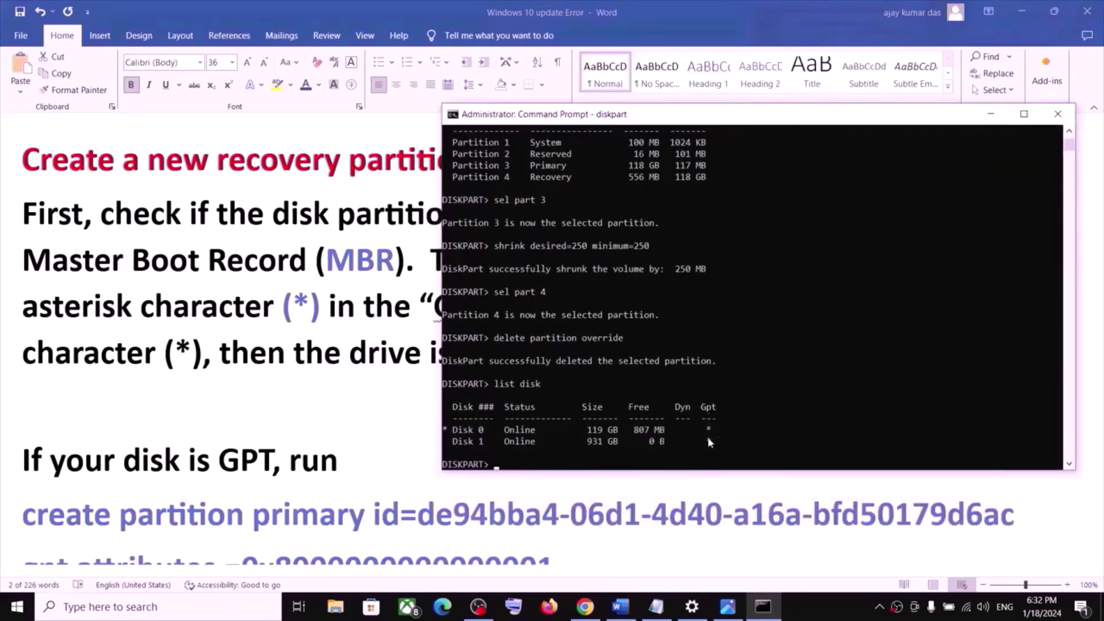
key("alt+Tab")
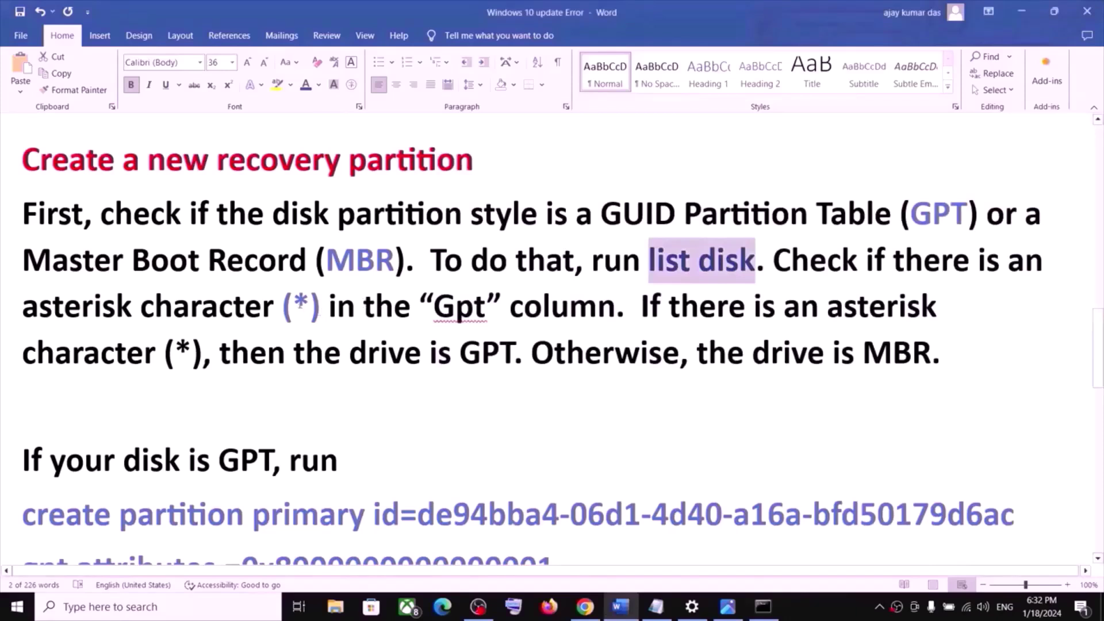
left_click_drag(293, 303, 310, 304)
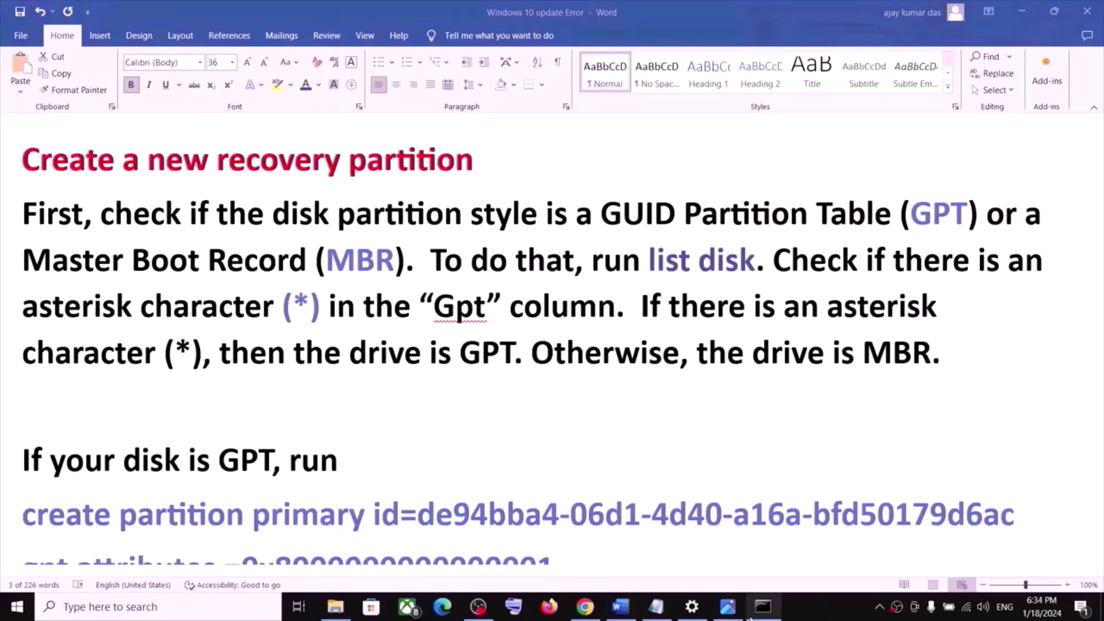
left_click(762, 606)
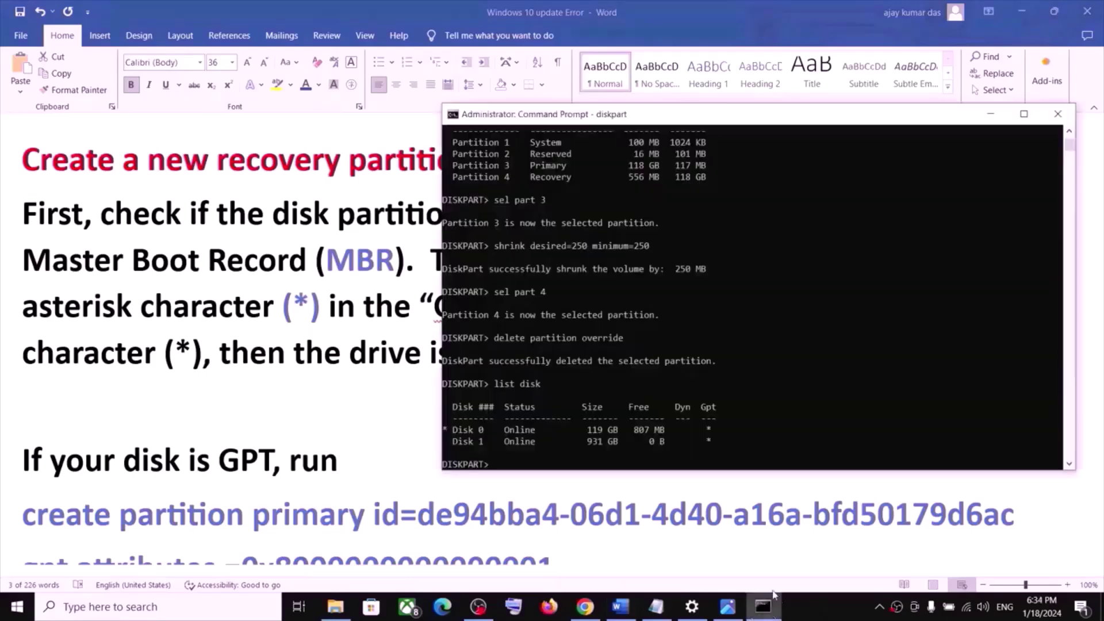
left_click(246, 489)
scroll(138, 408, "down", 2)
scroll(139, 408, "down", 1)
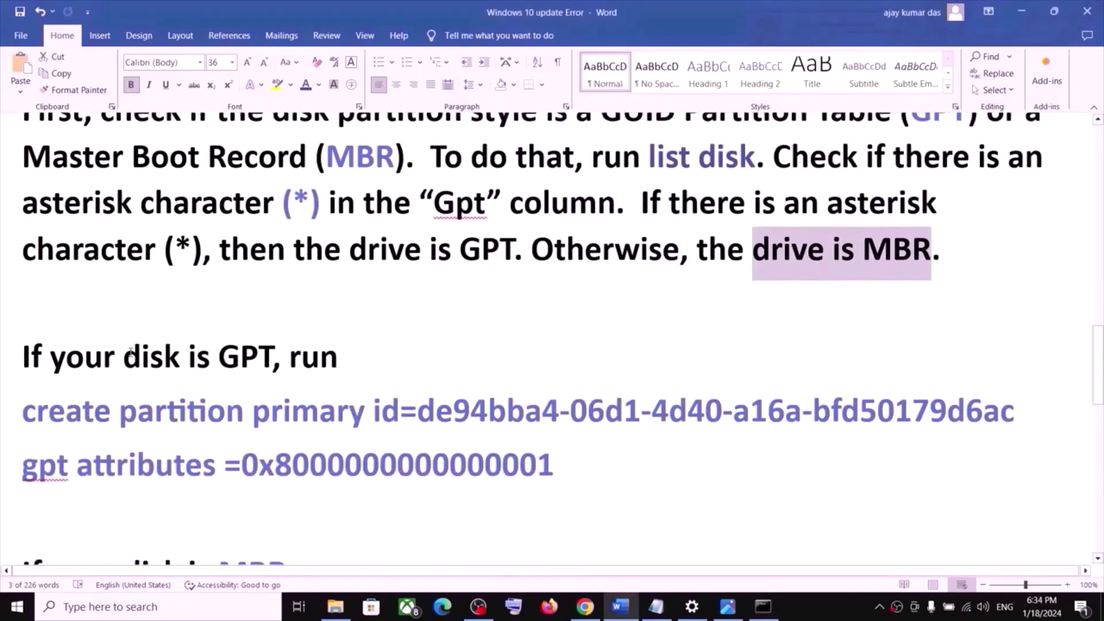
Copy create partition primary id=de94bba4-06d1-4d40-a16a-bfd50179d6ac from the instructions' GPT section and run it in DiskPart
left_click_drag(126, 352, 288, 352)
scroll(460, 459, "down", 1)
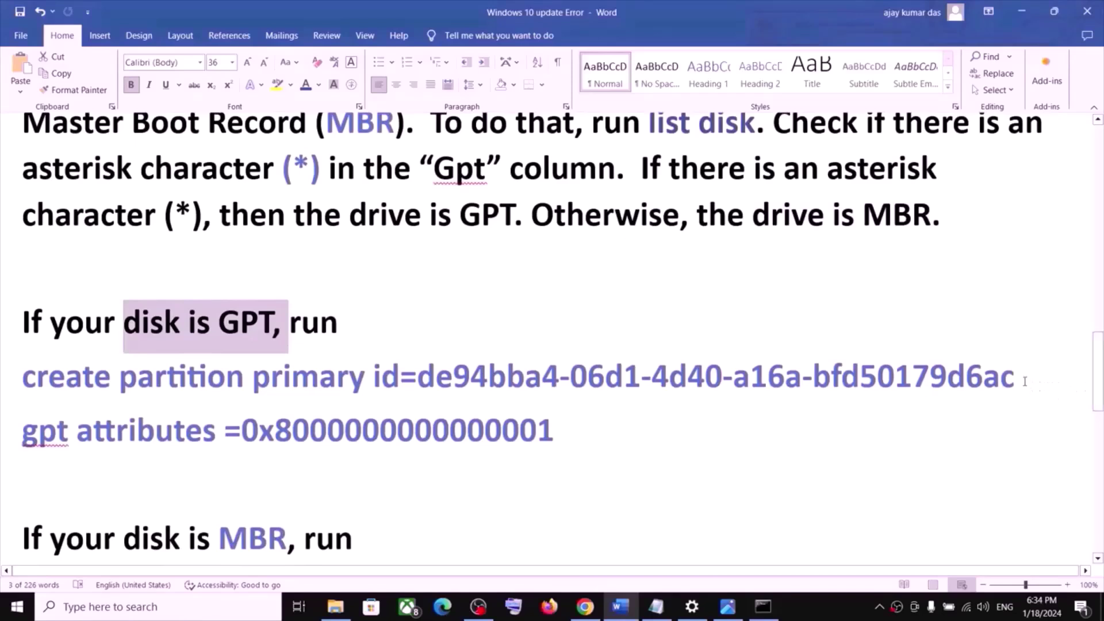
left_click_drag(1024, 379, 23, 378)
key("ctrl+c")
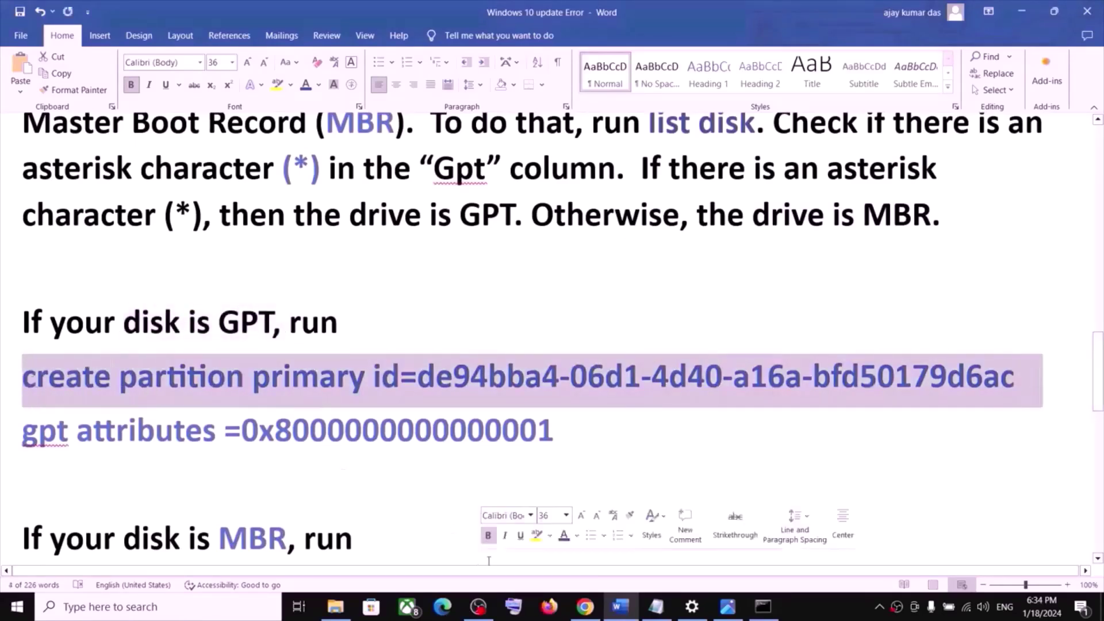
left_click(763, 606)
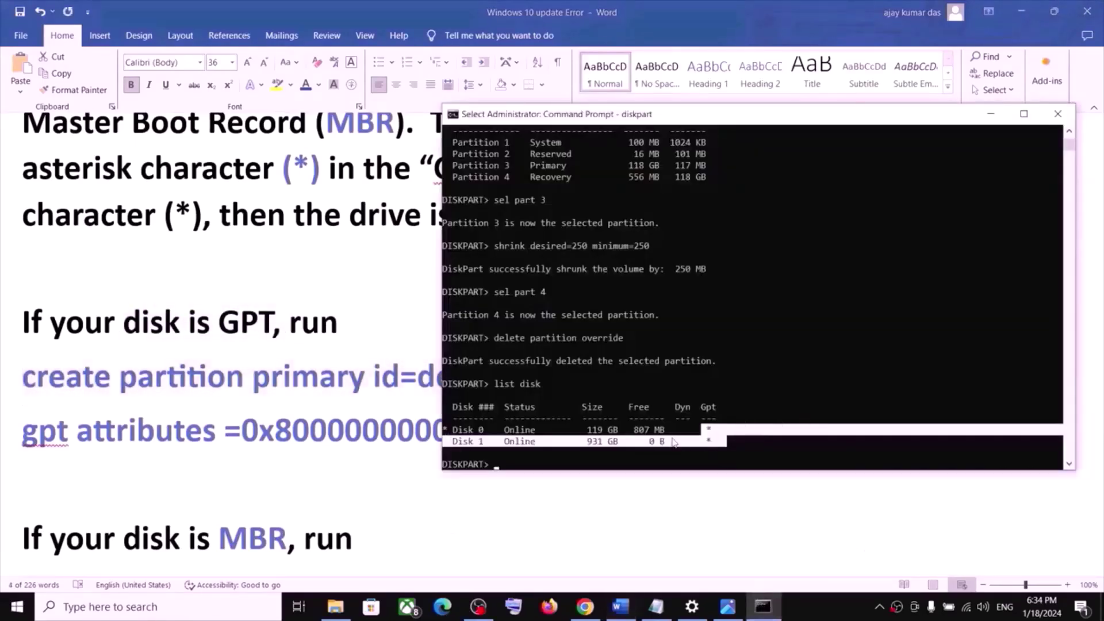
right_click(525, 465)
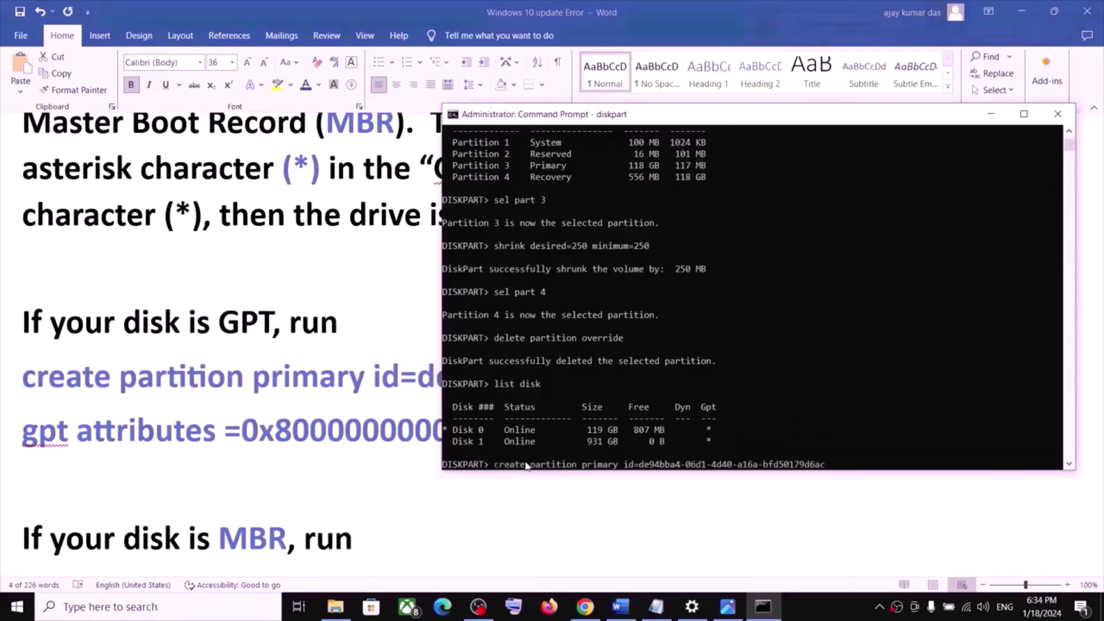
key("Return")
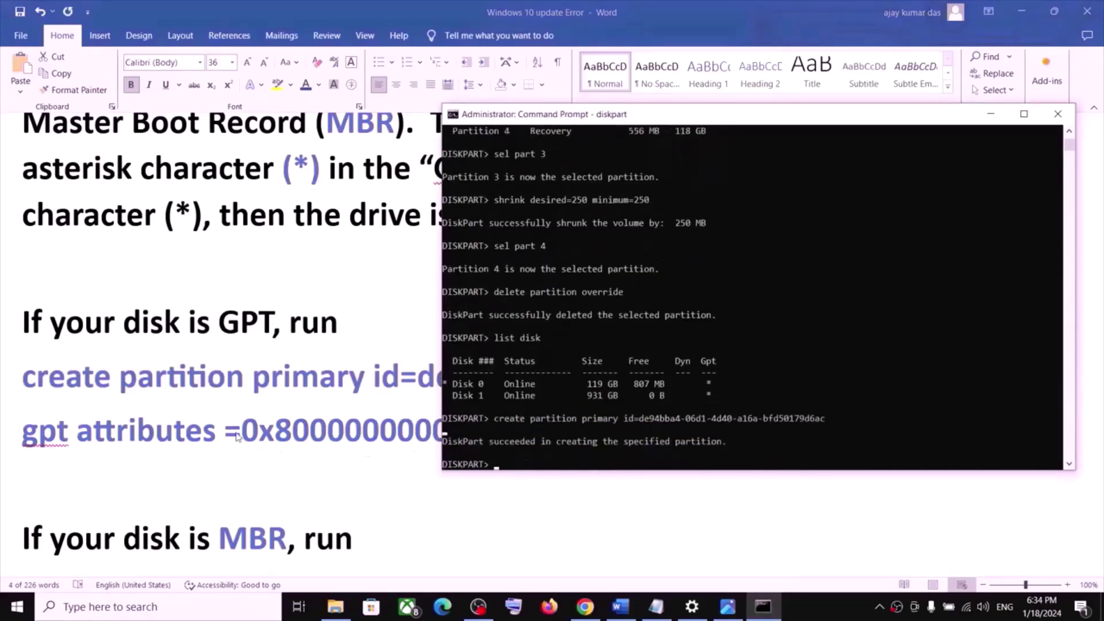
key("alt+Tab")
left_click_drag(566, 435, 22, 435)
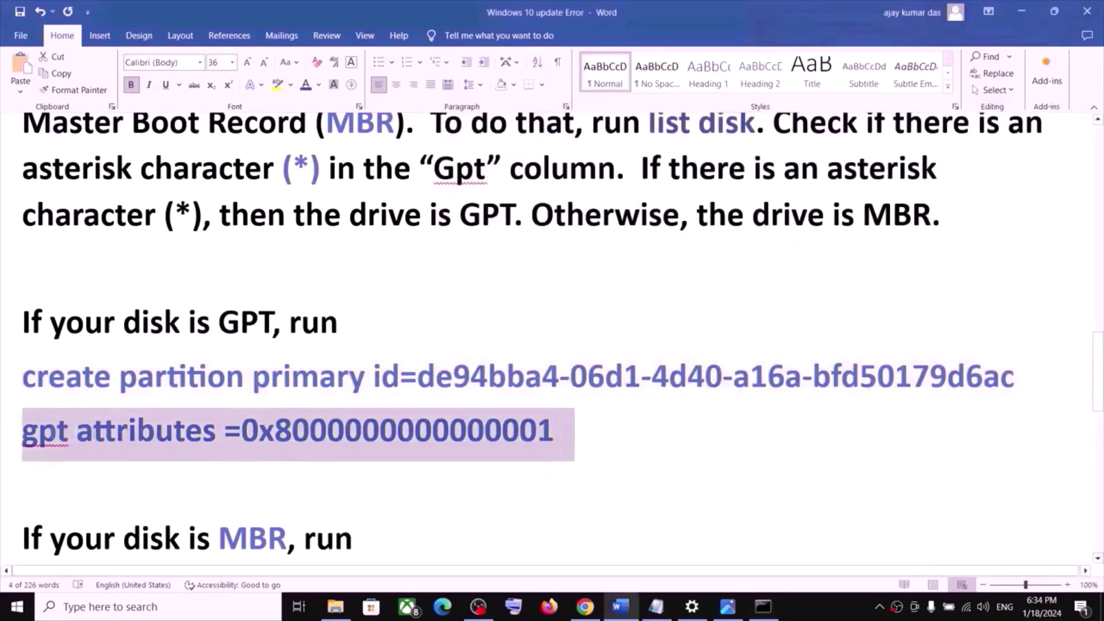
key("ctrl+c")
key("alt+Tab")
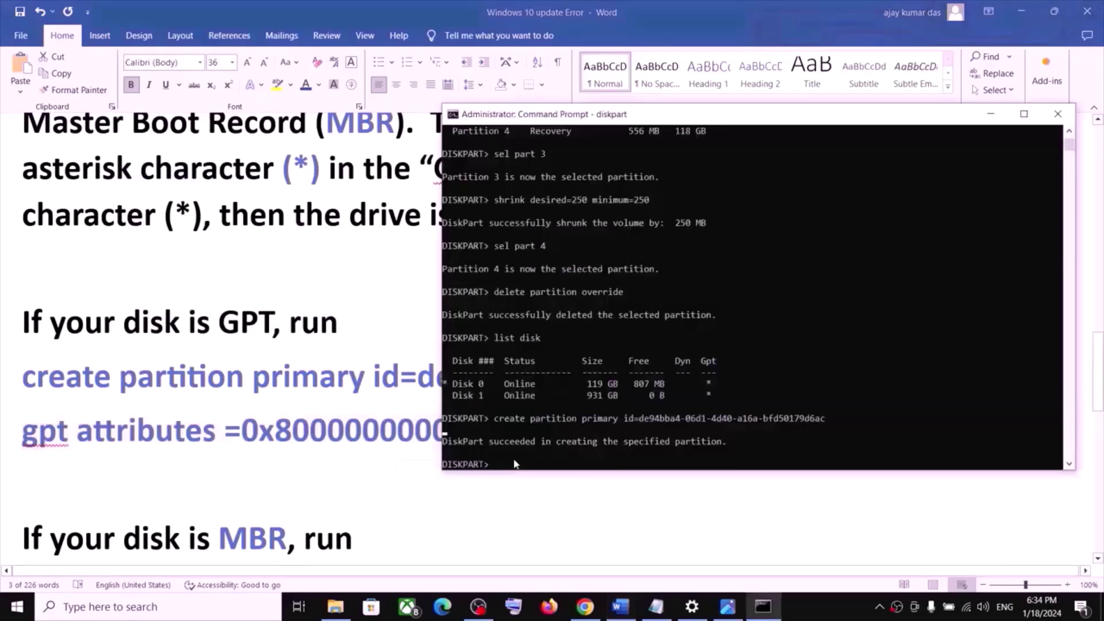
right_click(676, 460)
key("Return")
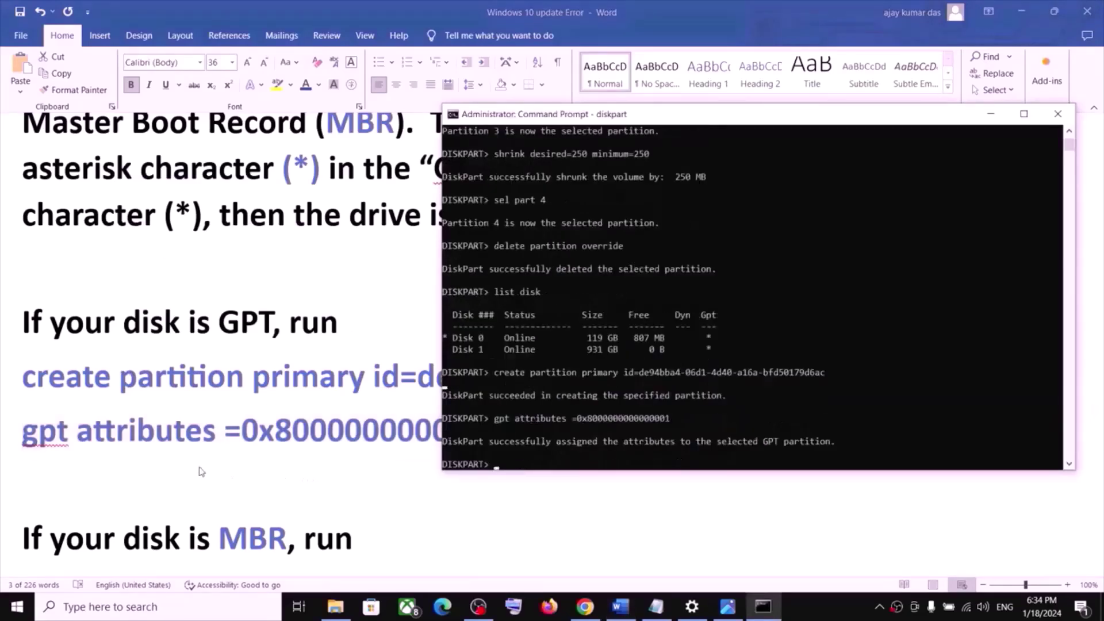
Read the instructions' alternative create partition command for MBR disks and the remaining commands below it
key("alt+Tab")
scroll(245, 467, "down", 2)
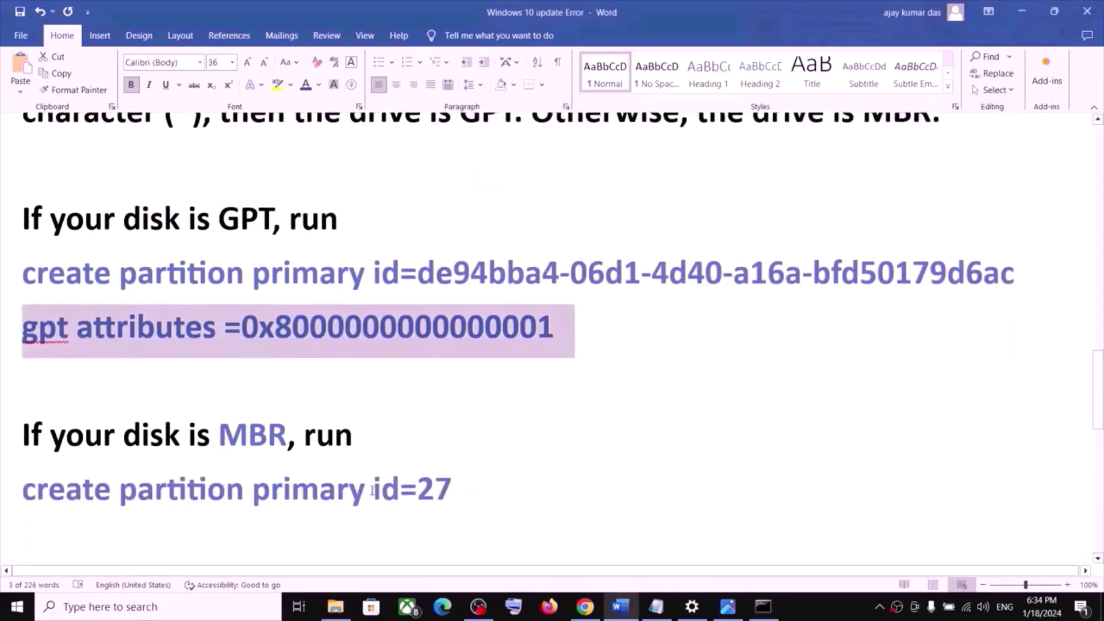
triple_click(372, 490)
scroll(409, 389, "down", 1)
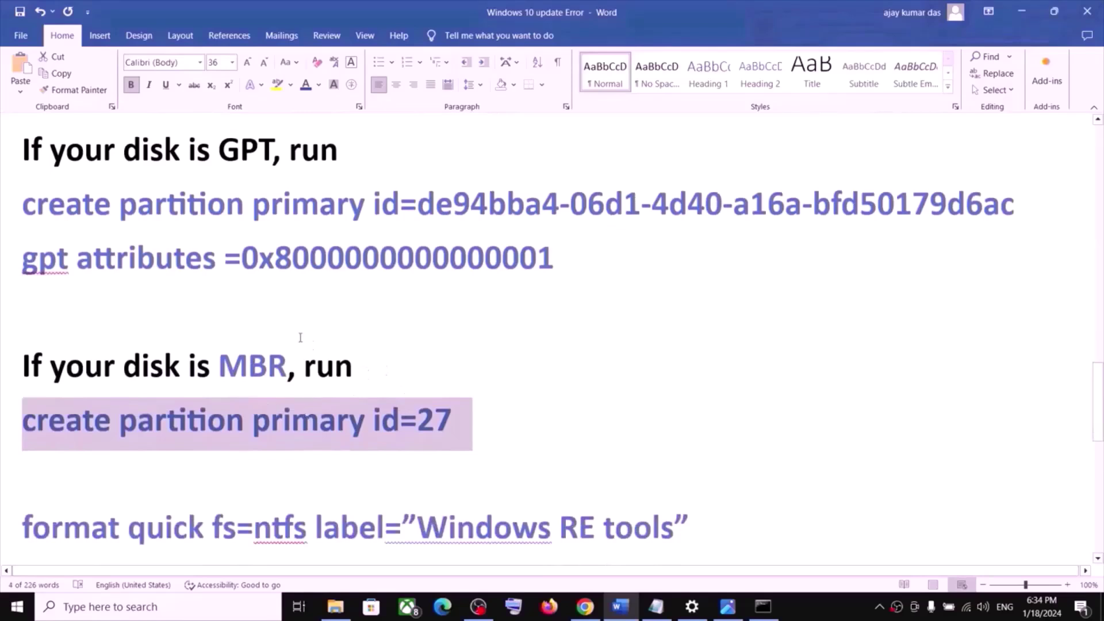
scroll(445, 357, "down", 1)
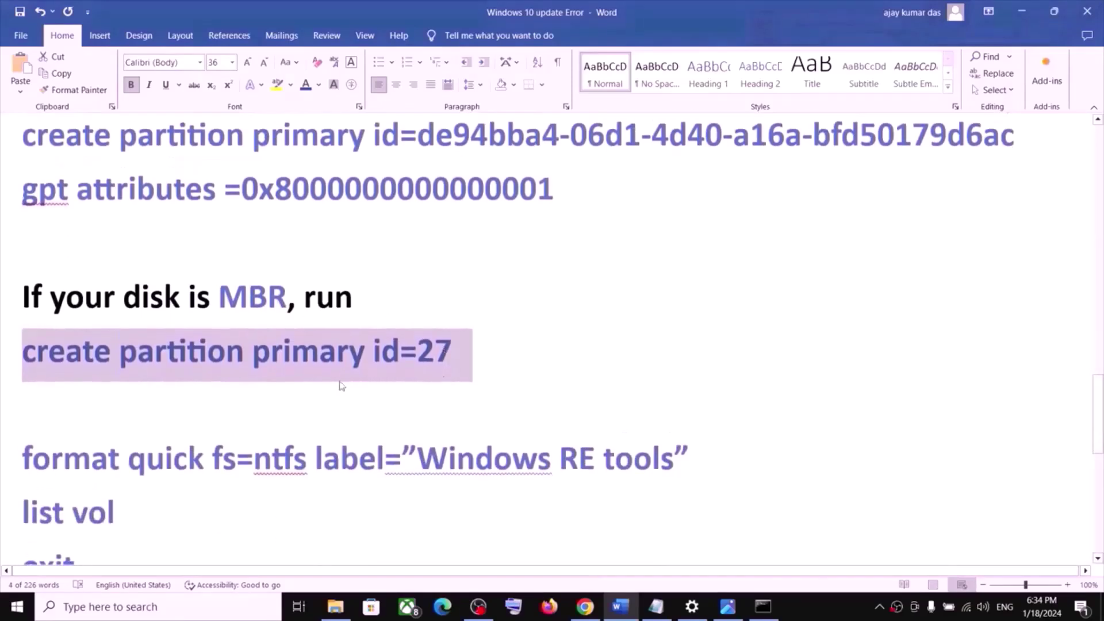
left_click(242, 395)
scroll(492, 345, "down", 2)
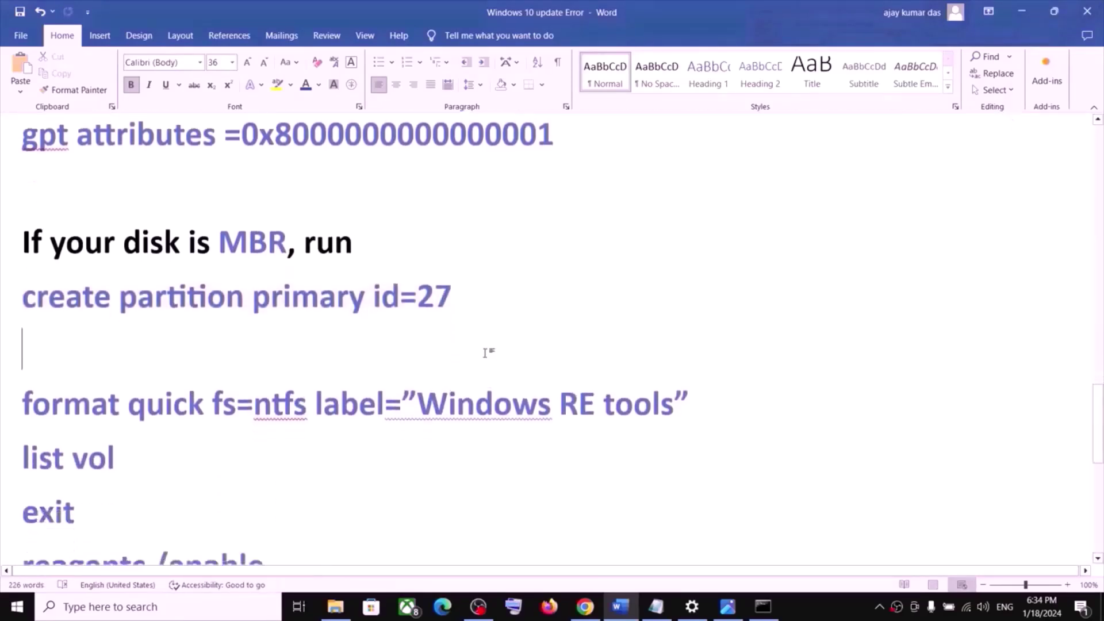
scroll(35, 332, "down", 2)
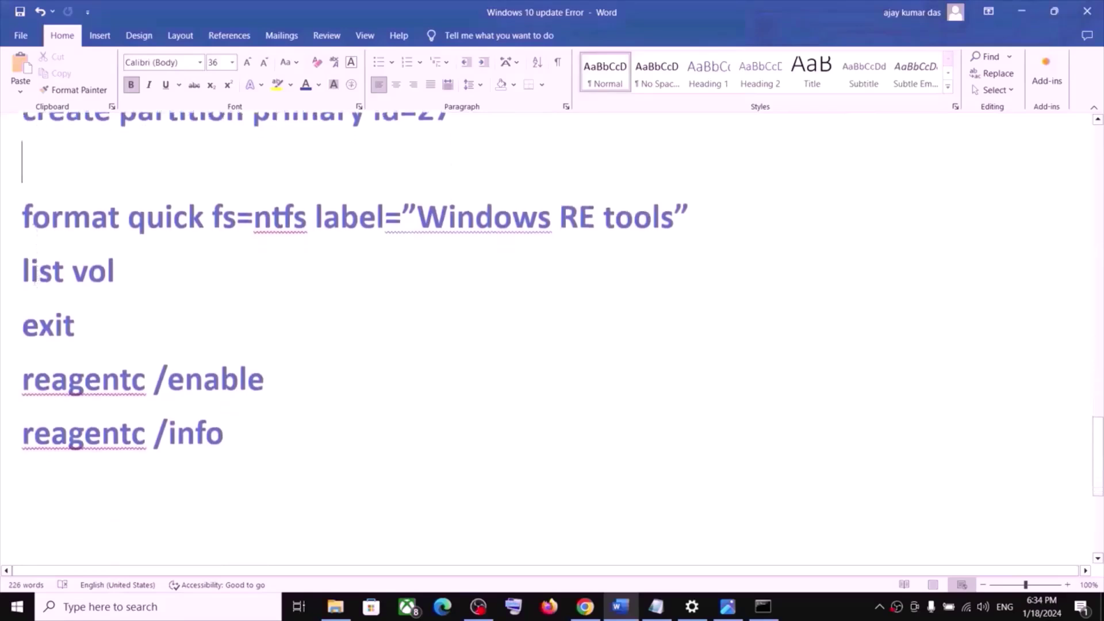
Copy format quick fs=ntfs label="Windows RE tools" from the Word instructions and run it in DiskPart
left_click_drag(23, 218, 241, 440)
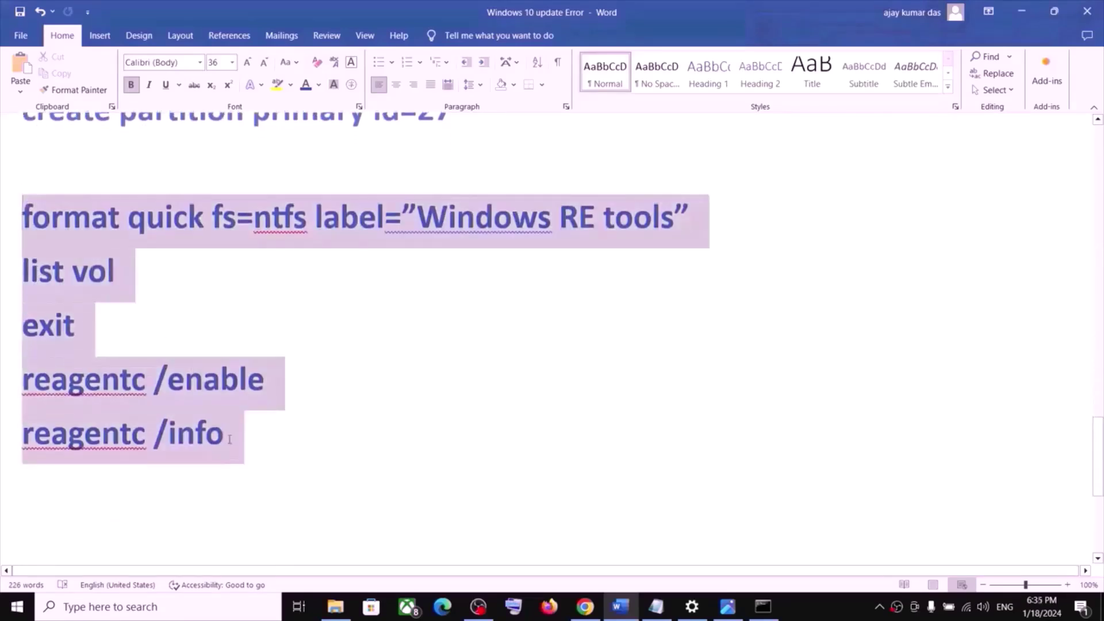
left_click(87, 271)
left_click(254, 219)
double_click(263, 221)
triple_click(263, 221)
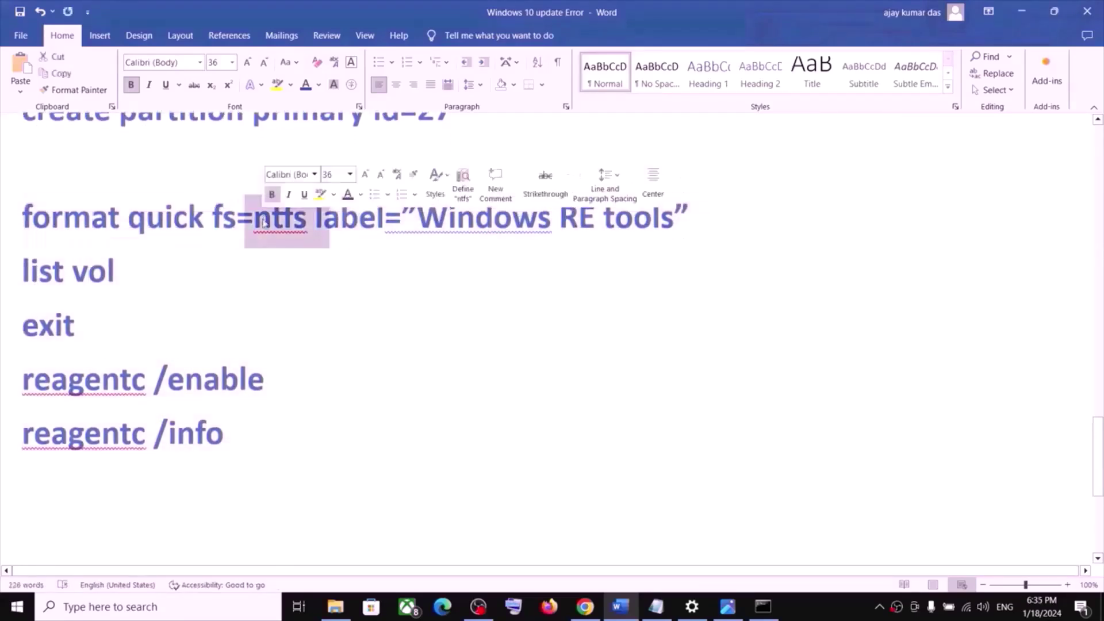
left_click(263, 221)
triple_click(263, 223)
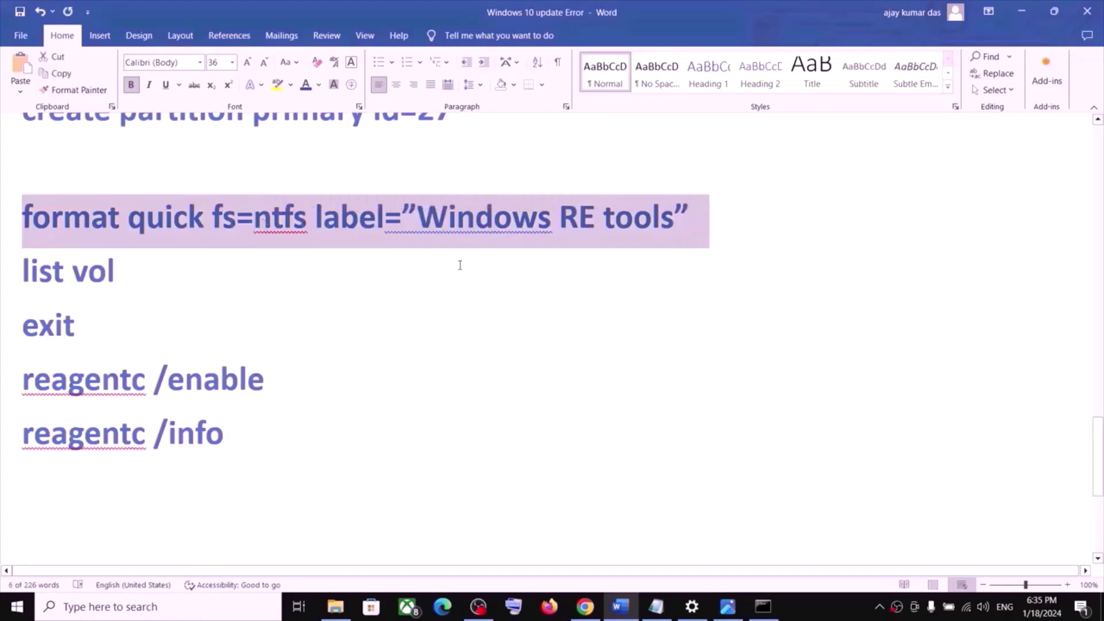
key("ctrl+c")
key("alt+Tab")
key("ctrl+v")
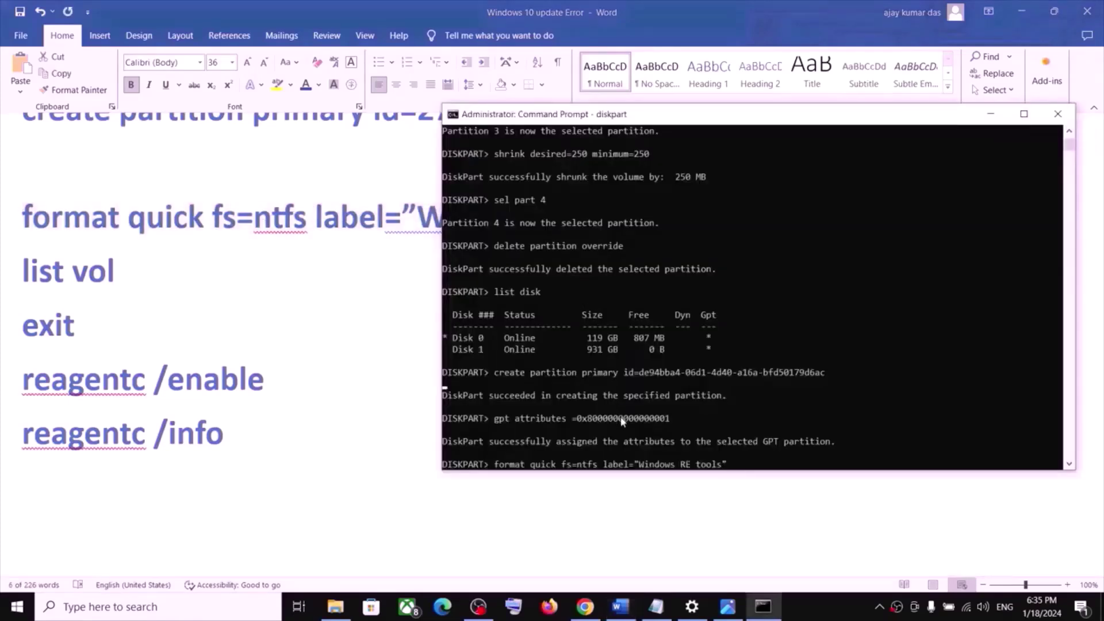
key("Return")
Copy list vol from the Word instructions and run it in DiskPart
key("alt+Tab")
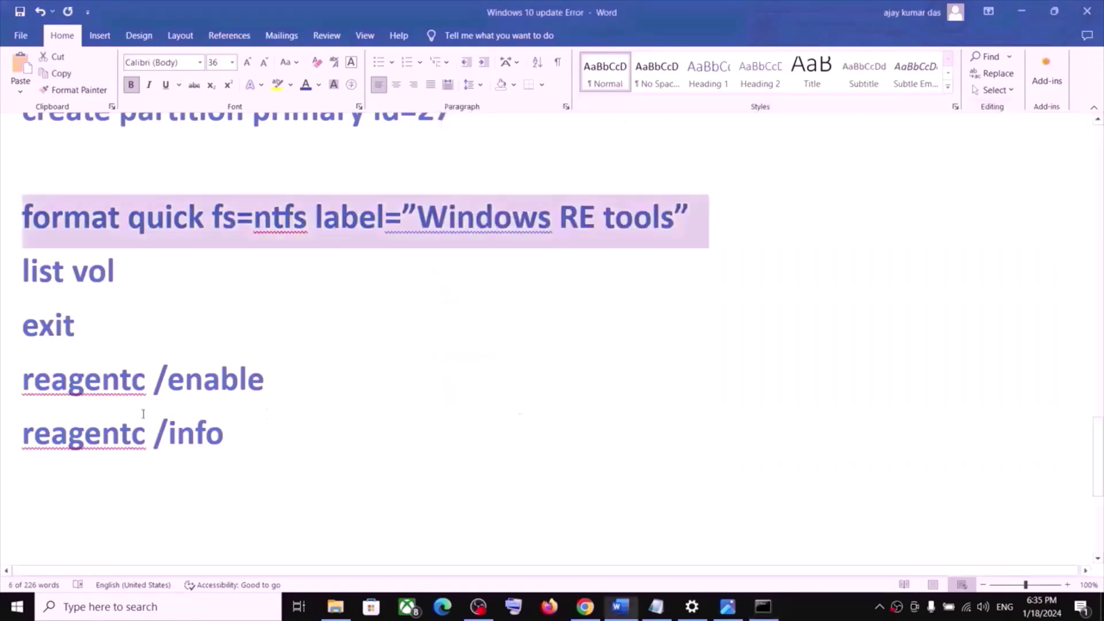
triple_click(64, 272)
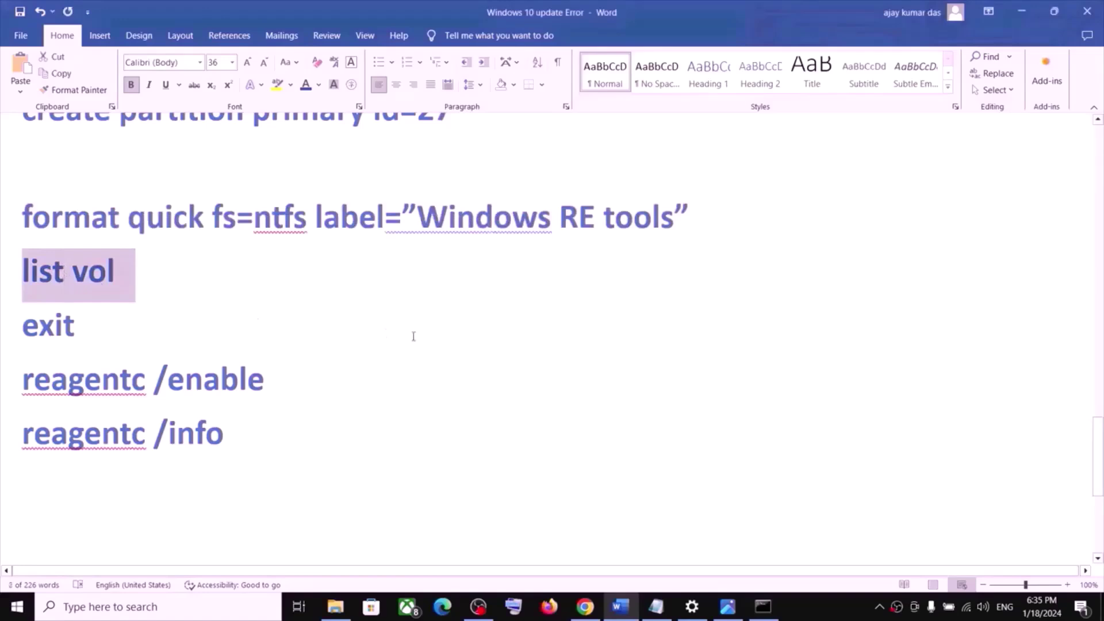
key("alt+Tab")
key("ctrl+v")
key("Return")
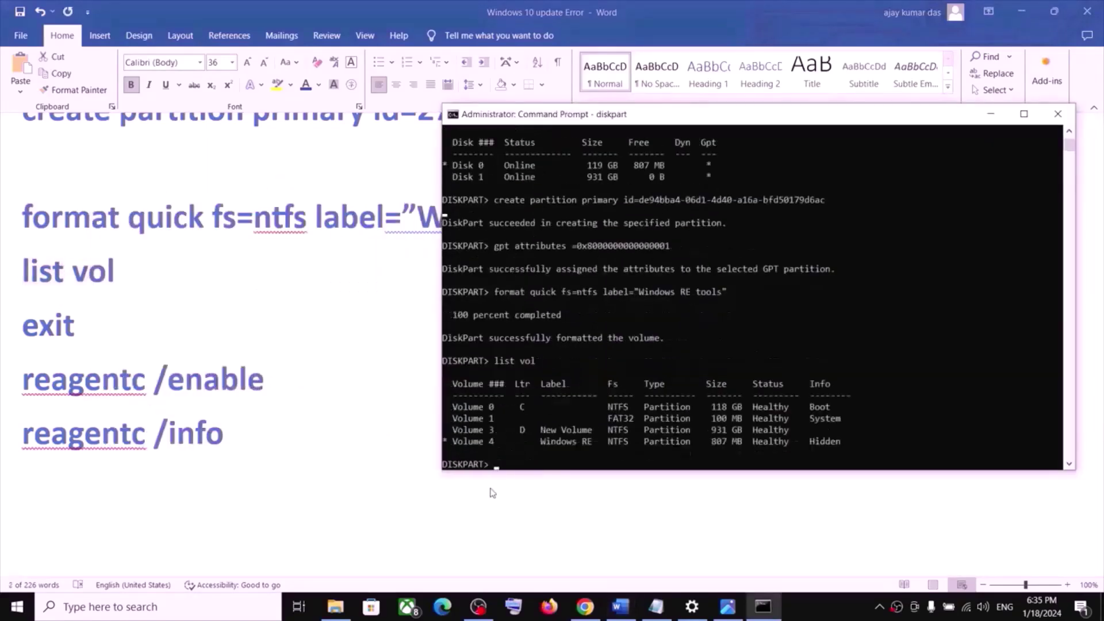
Copy exit from the Word instructions, run it to leave DiskPart, and return to the Word document
key("alt+Tab")
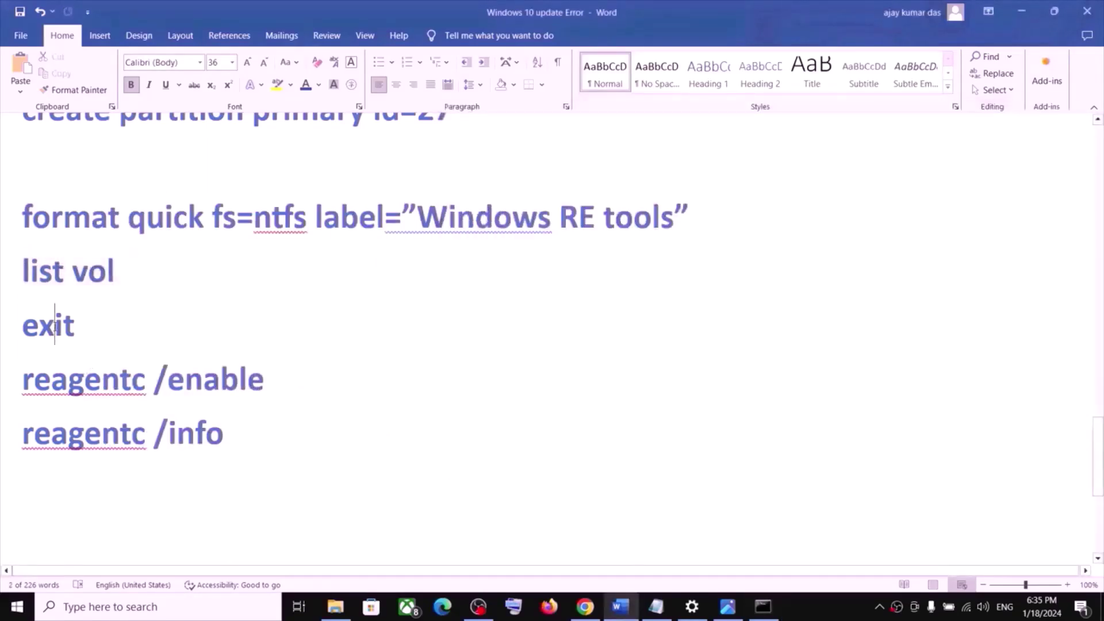
triple_click(54, 330)
key("alt+Tab")
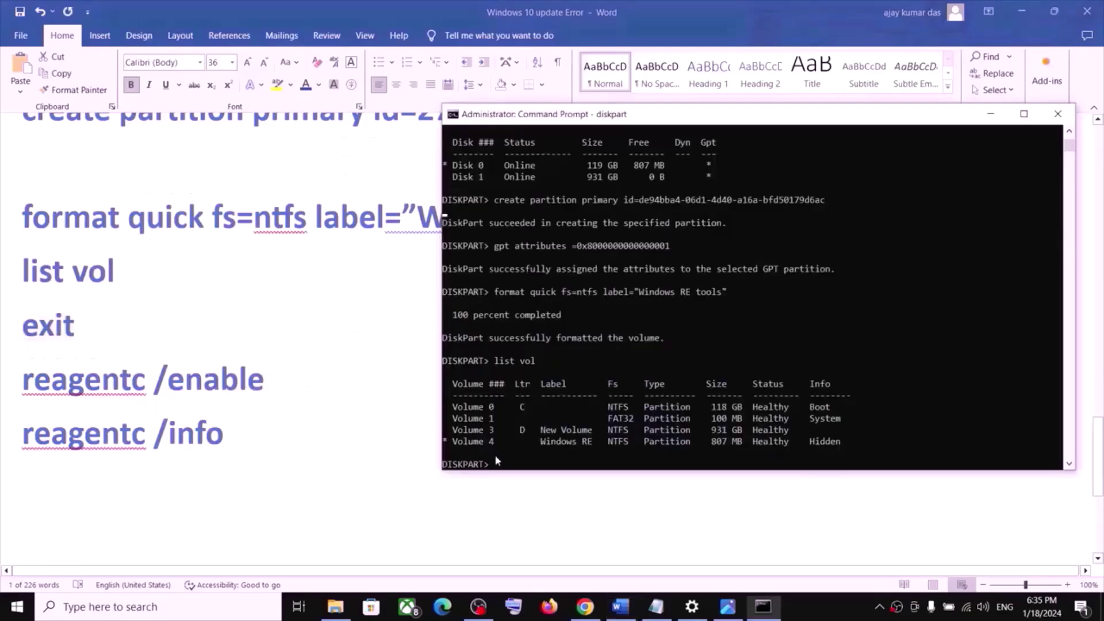
key("ctrl+v")
key("Return")
left_click(552, 482)
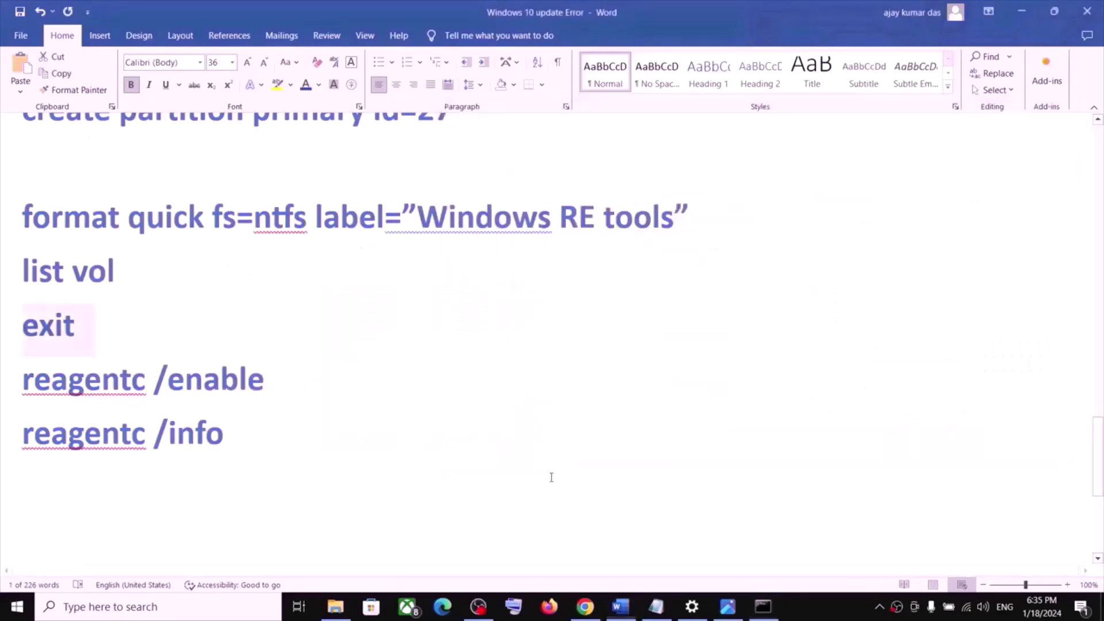
Copy reagentc /enable from the Word instructions and run it in Command Prompt
triple_click(142, 387)
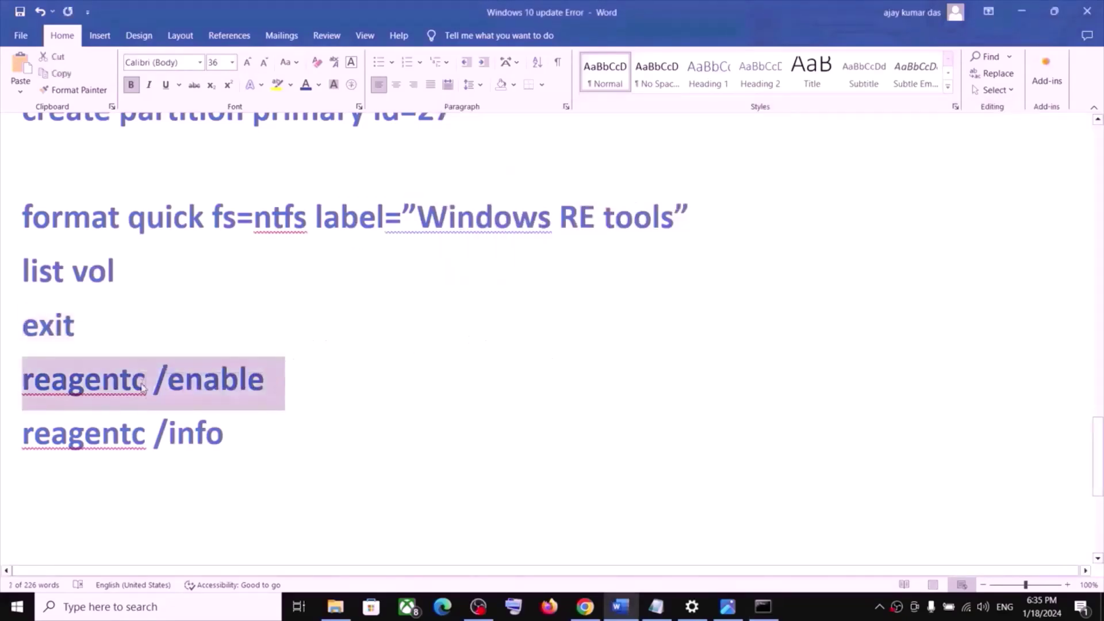
key("ctrl+c")
key("alt+Tab")
right_click(549, 467)
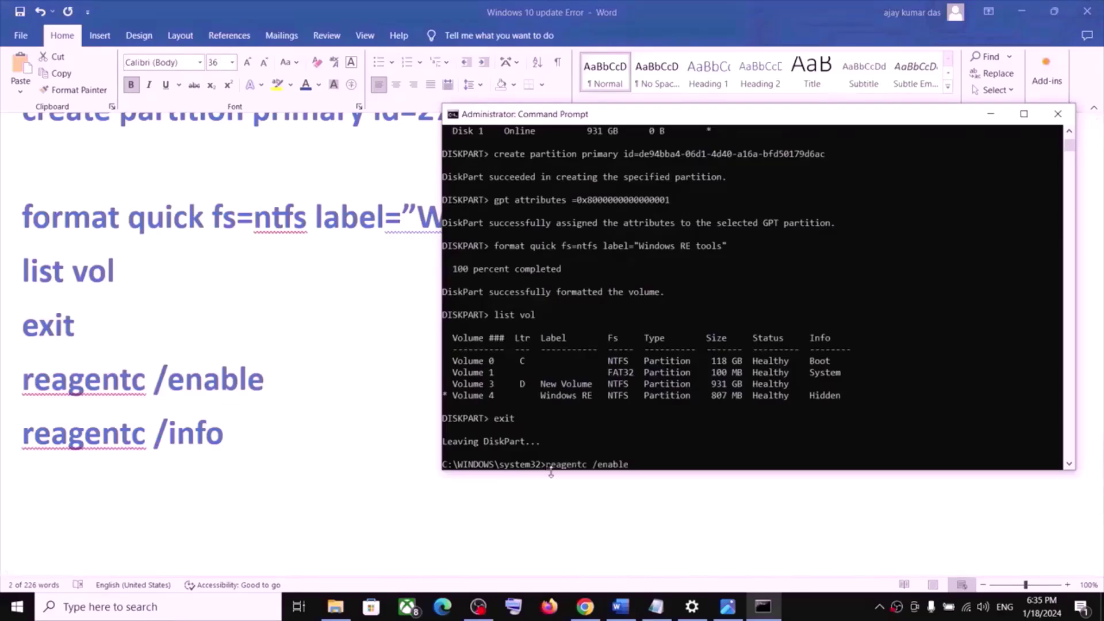
key("alt+Tab")
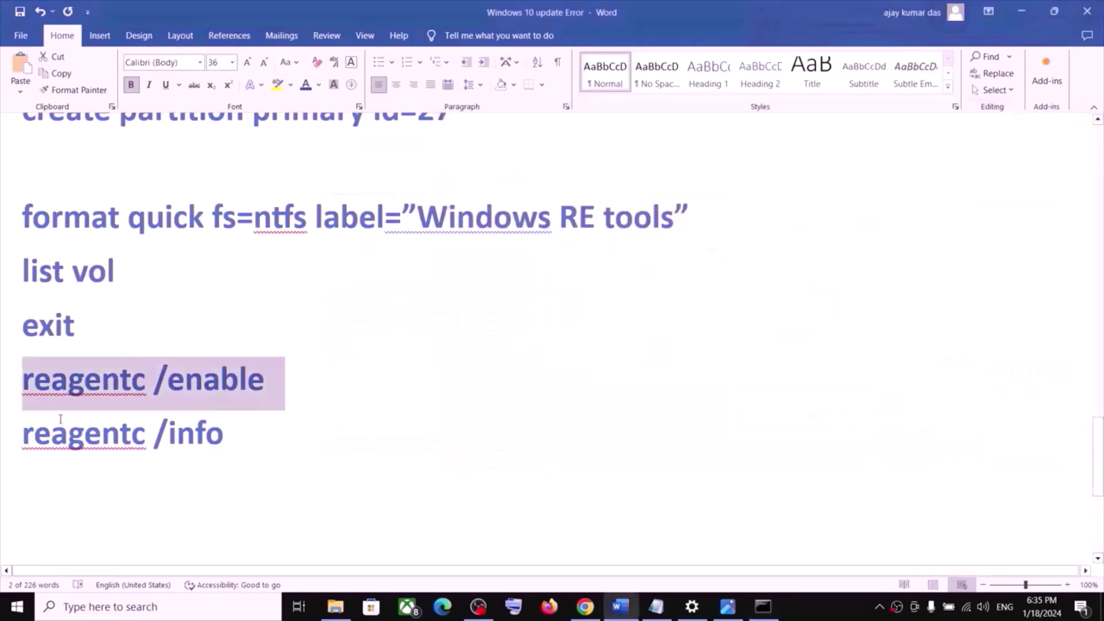
triple_click(100, 432)
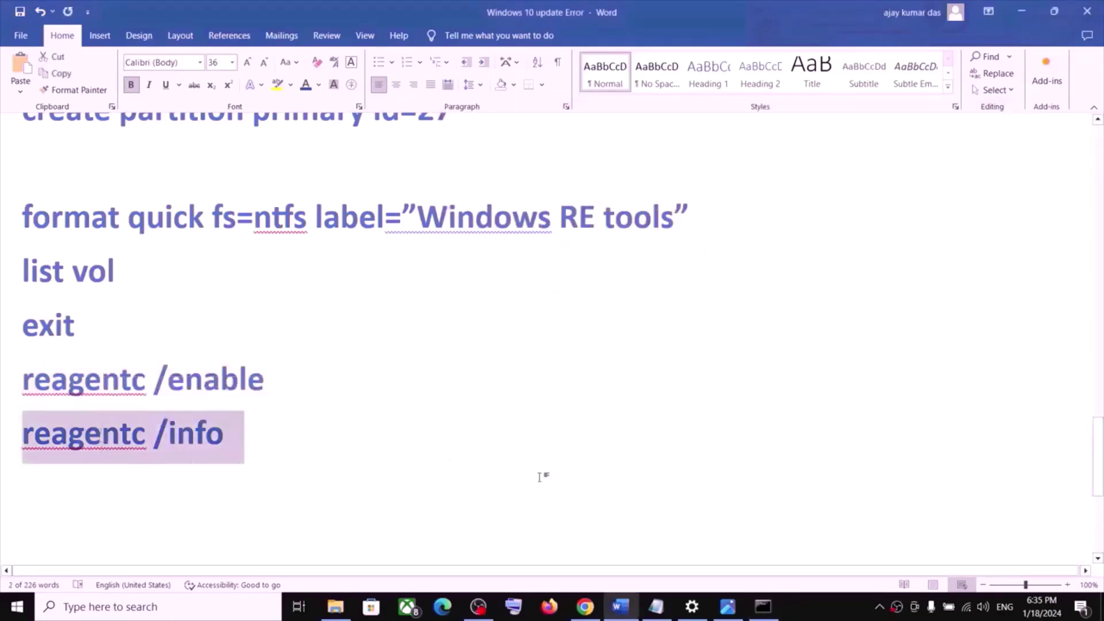
key("alt+Tab")
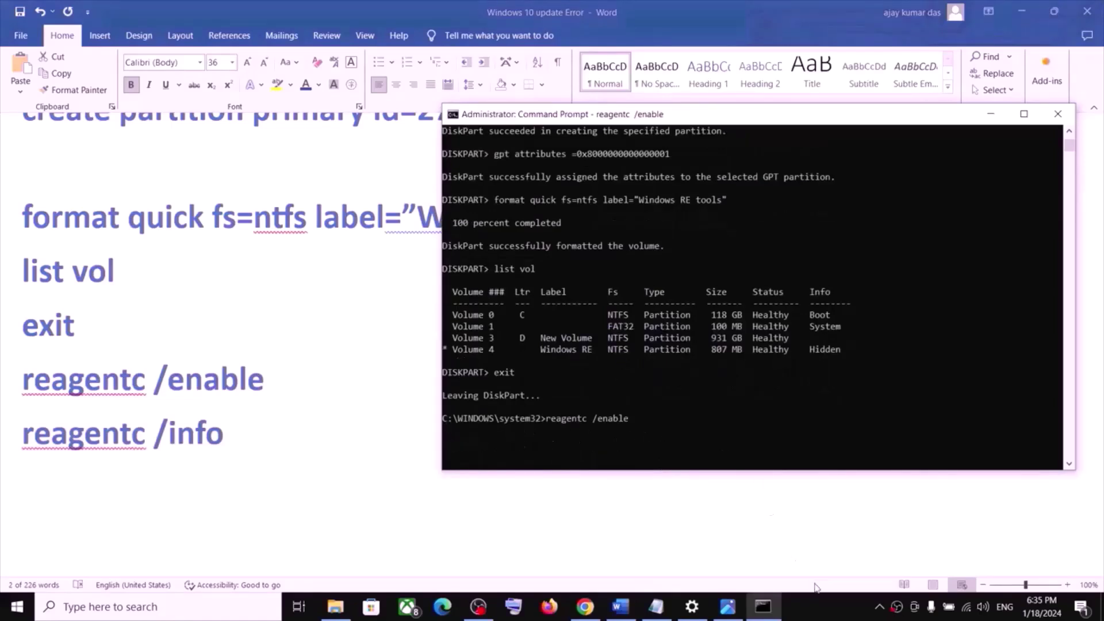
left_click(820, 609)
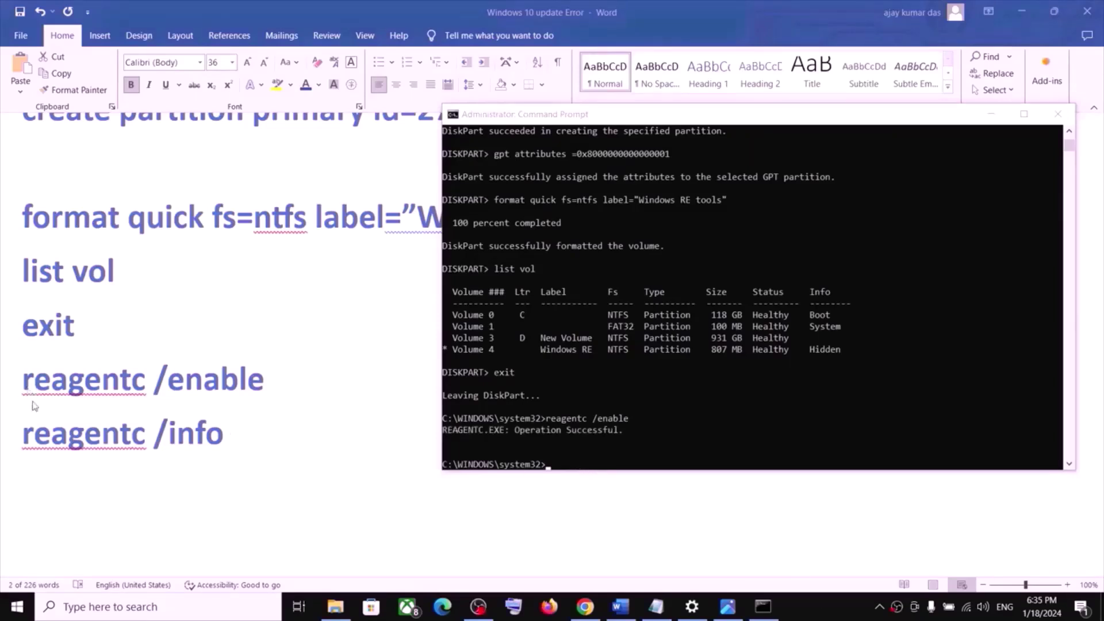
Copy reagentc /info from the Word instructions, run it in Command Prompt, and close Command Prompt
triple_click(103, 437)
double_click(104, 437)
triple_click(104, 438)
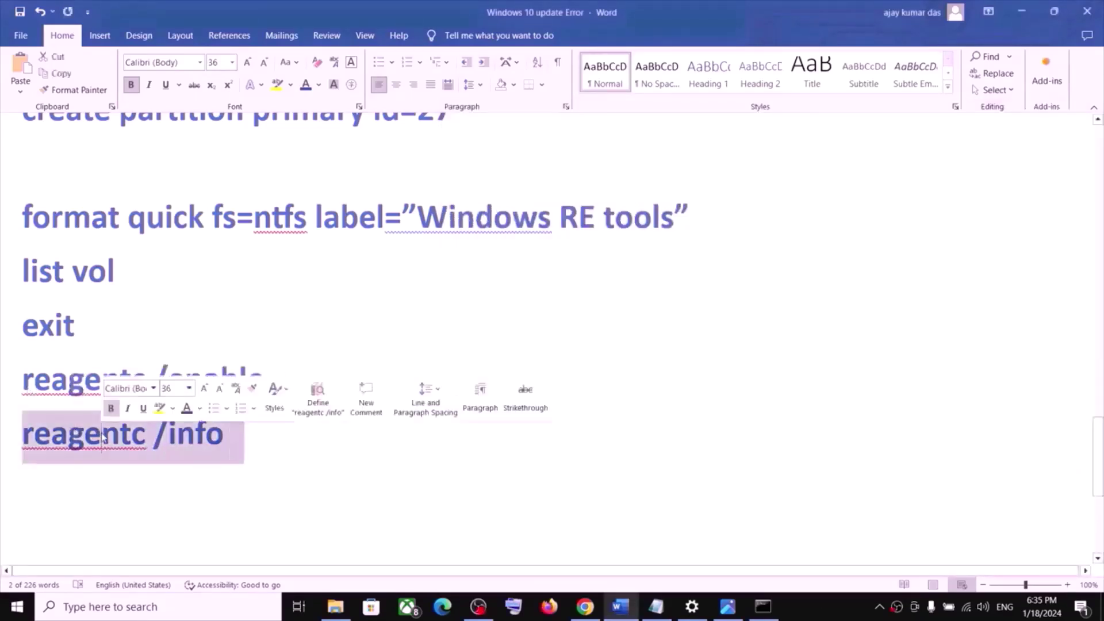
double_click(103, 436)
triple_click(103, 437)
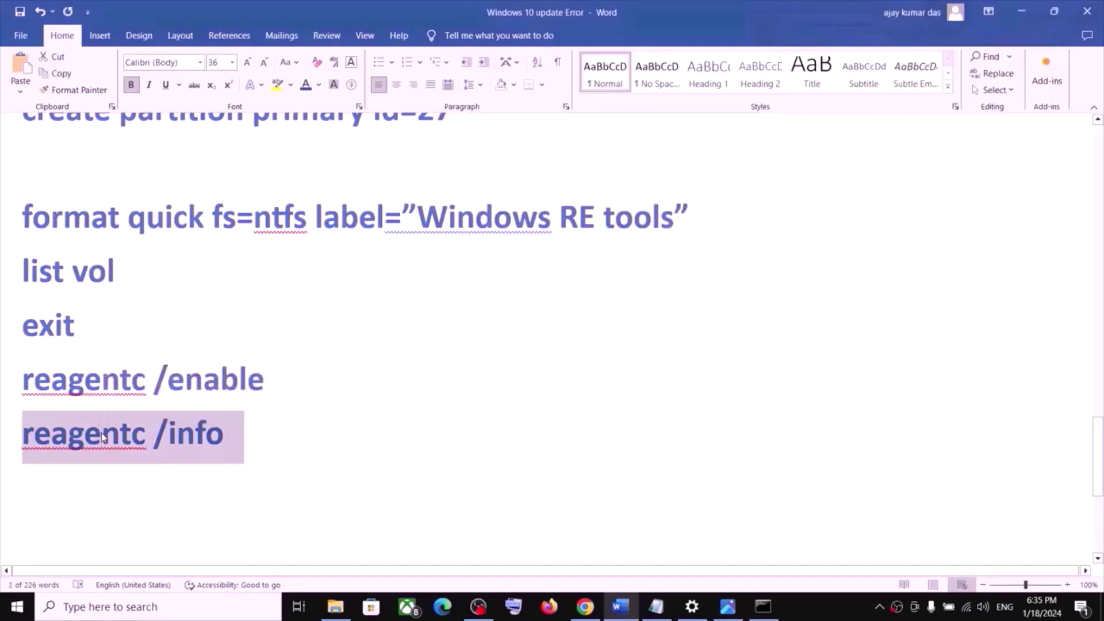
key("ctrl+c")
key("alt+Tab")
right_click(629, 433)
key("Return")
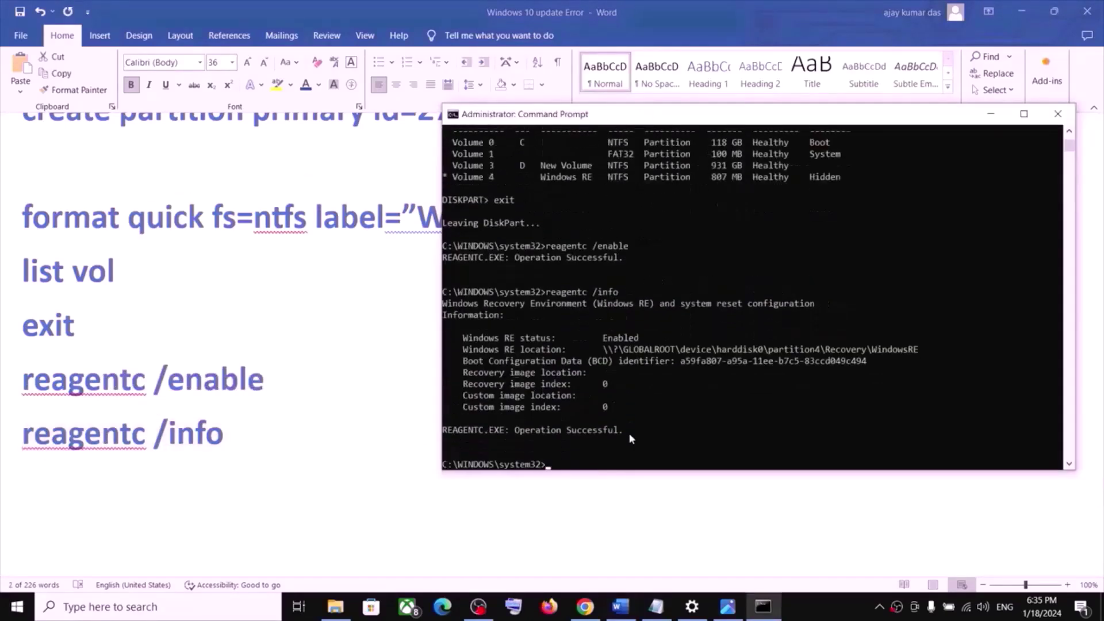
left_click(1059, 115)
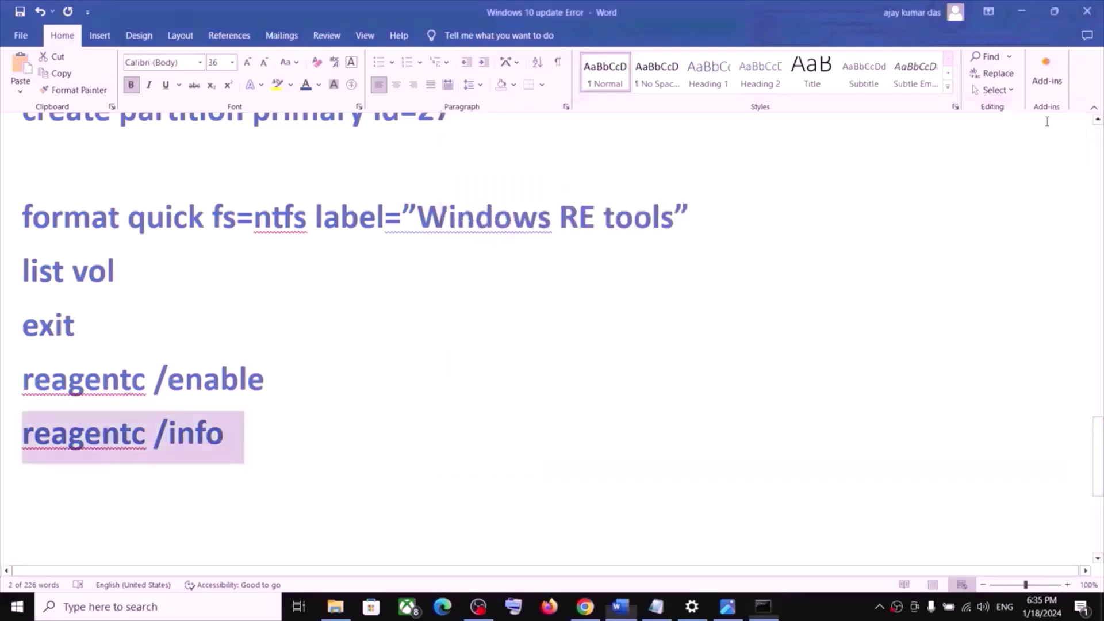
Check the Windows Update page and the update history in Settings, and return to the Word document
left_click(15, 609)
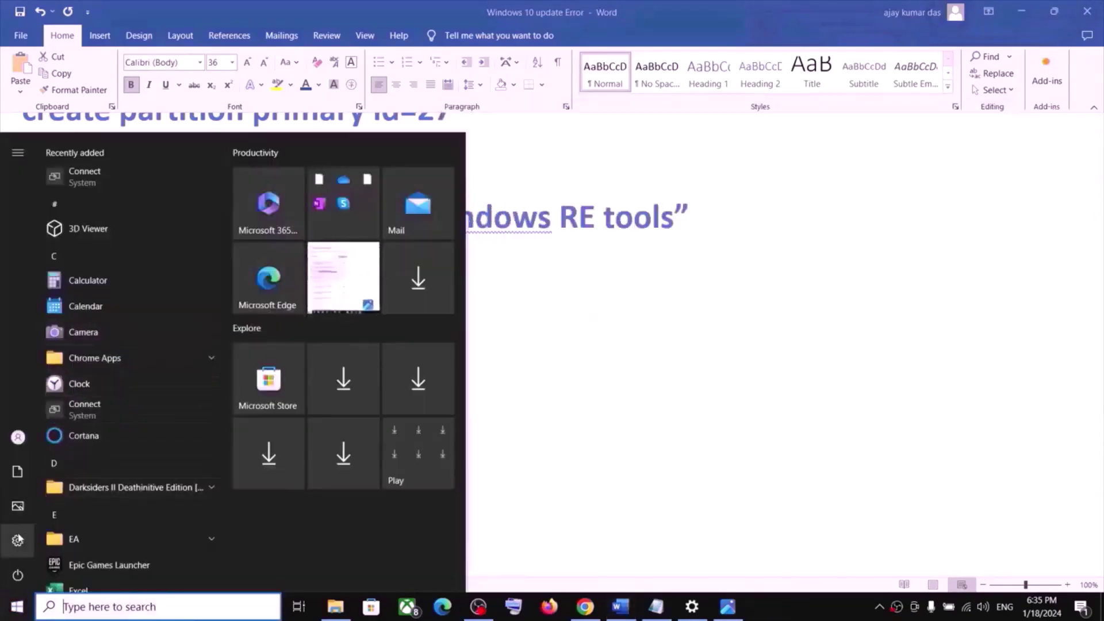
left_click(692, 607)
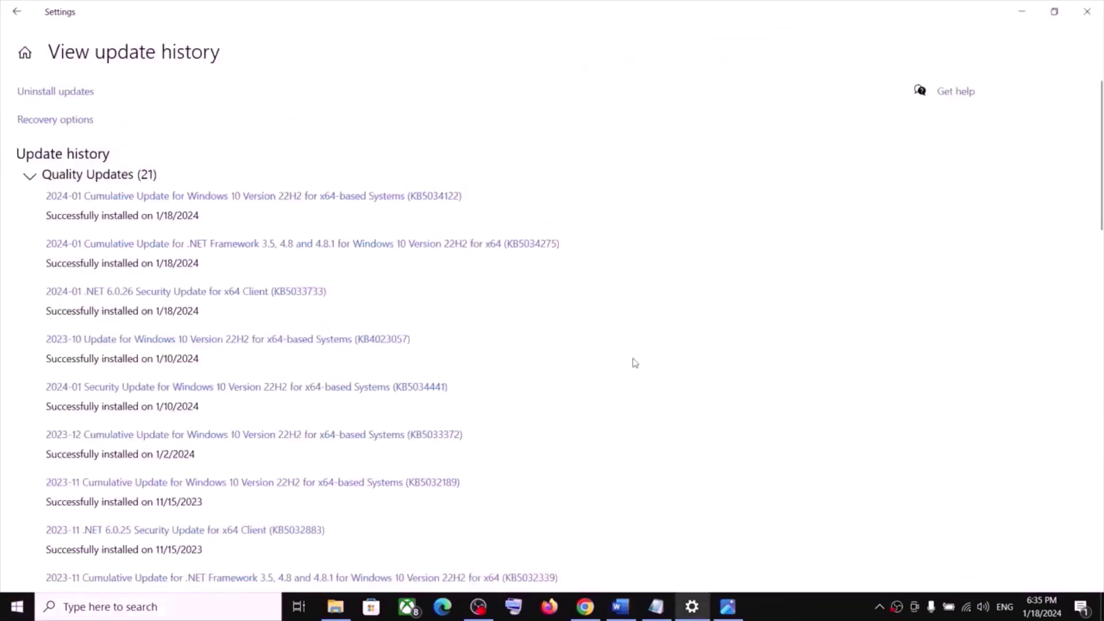
left_click(24, 52)
left_click(569, 403)
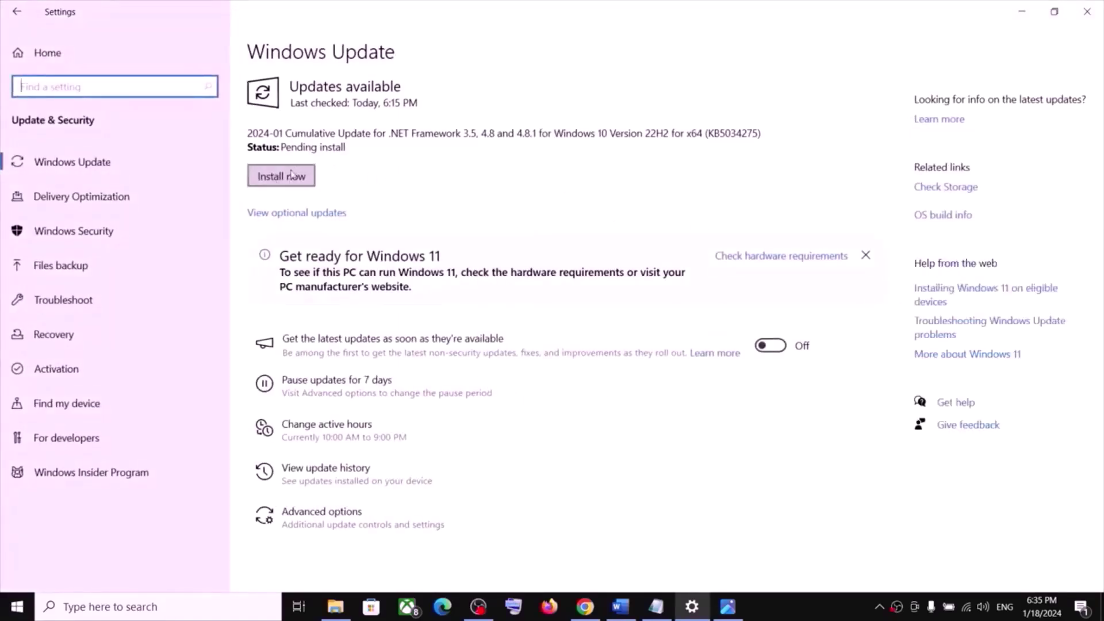
left_click(349, 472)
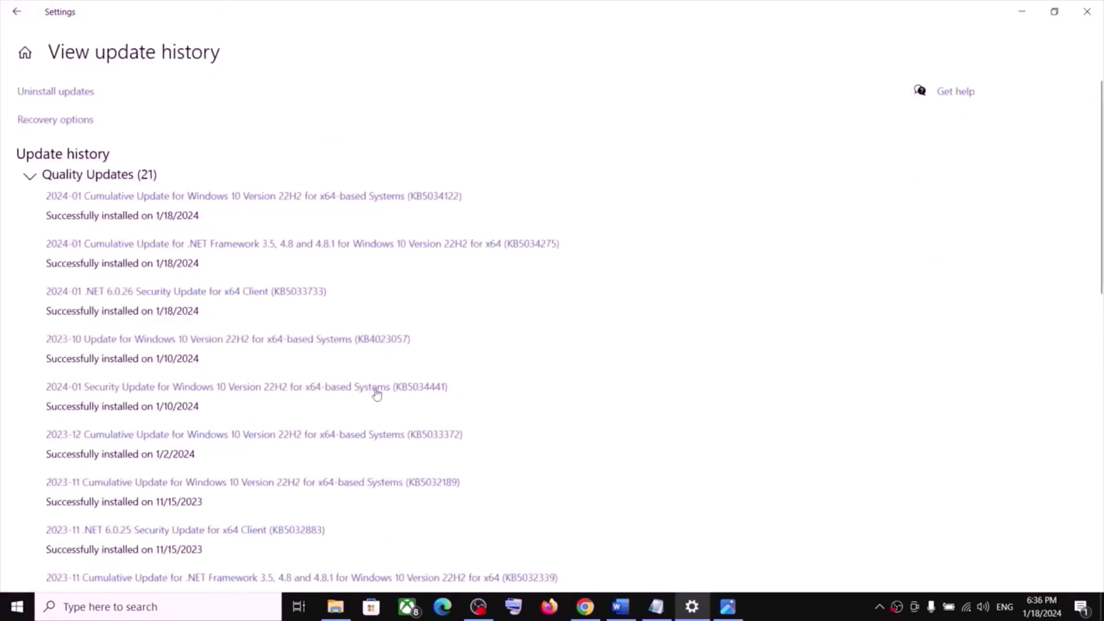
left_click(1022, 12)
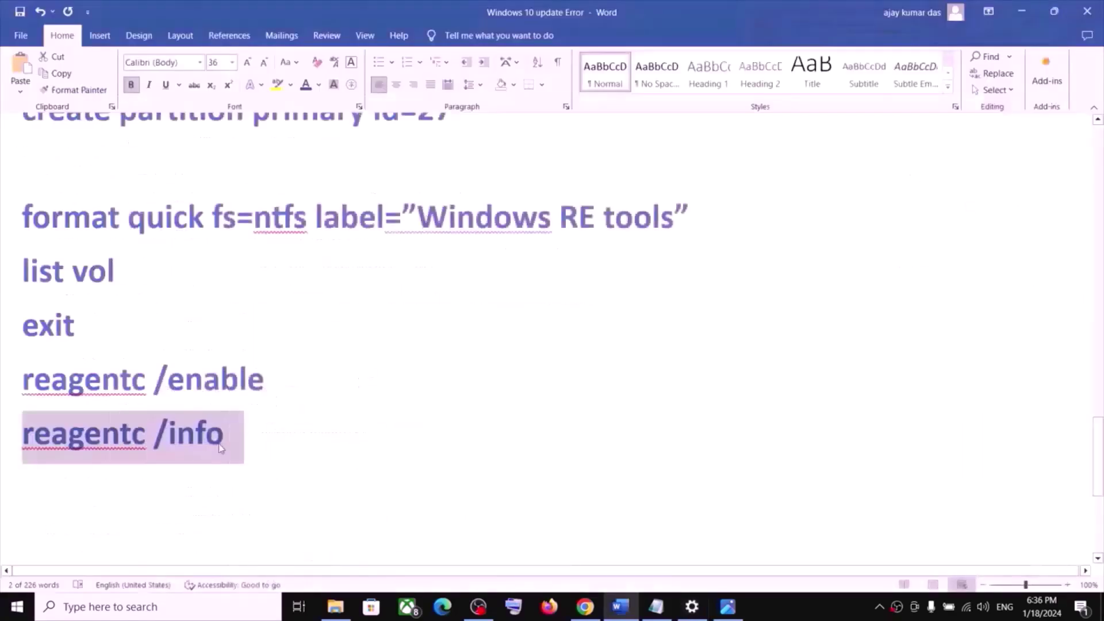
Read the Word note about running reagentc /enable to re-enable WinRE if partition creation failed or extending it is not wanted
scroll(222, 449, "down", 3)
left_click_drag(108, 424, 11, 426)
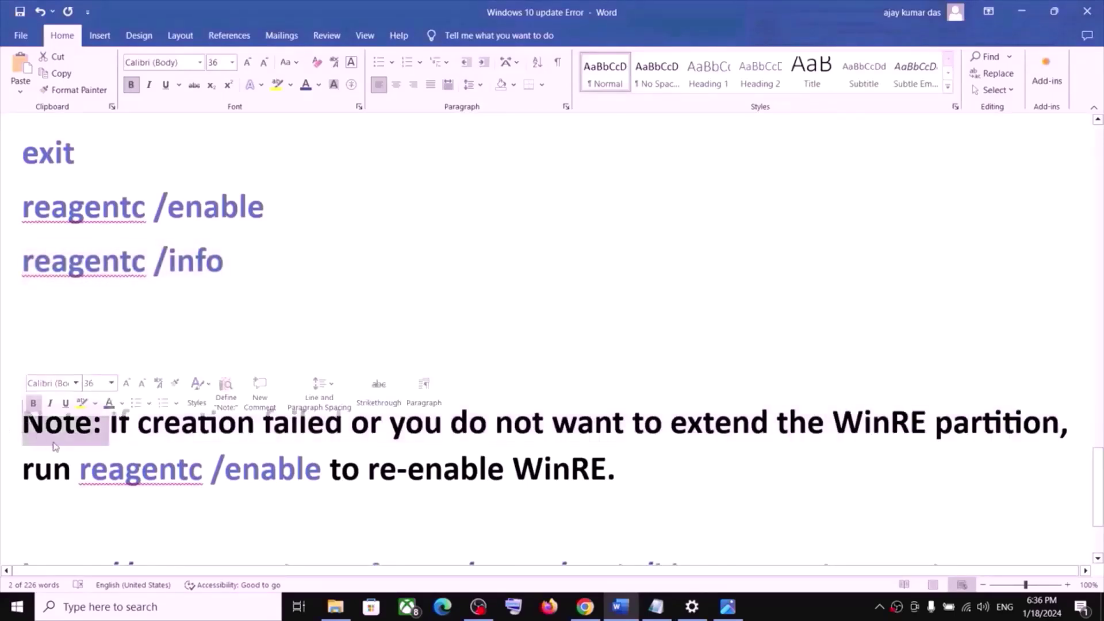
left_click_drag(80, 469, 399, 487)
left_click(399, 486)
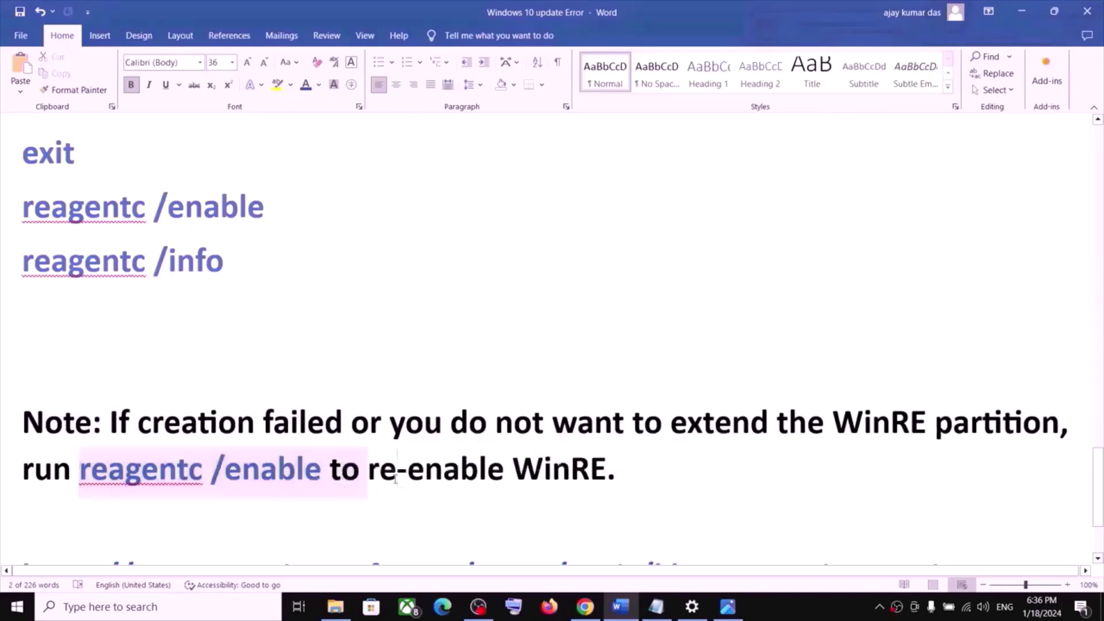
left_click_drag(591, 471, 363, 515)
Locate the Microsoft support link below the note and view the KB5028997 partition resizing article in Chrome
scroll(359, 516, "down", 1)
scroll(359, 516, "down", 3)
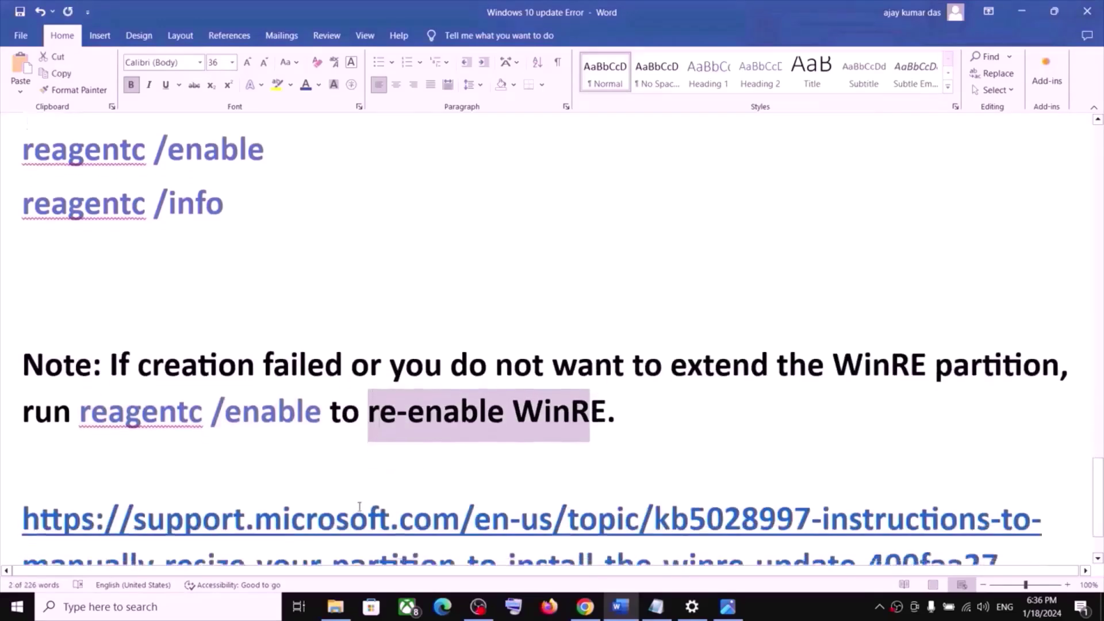
left_click_drag(487, 531, 49, 451)
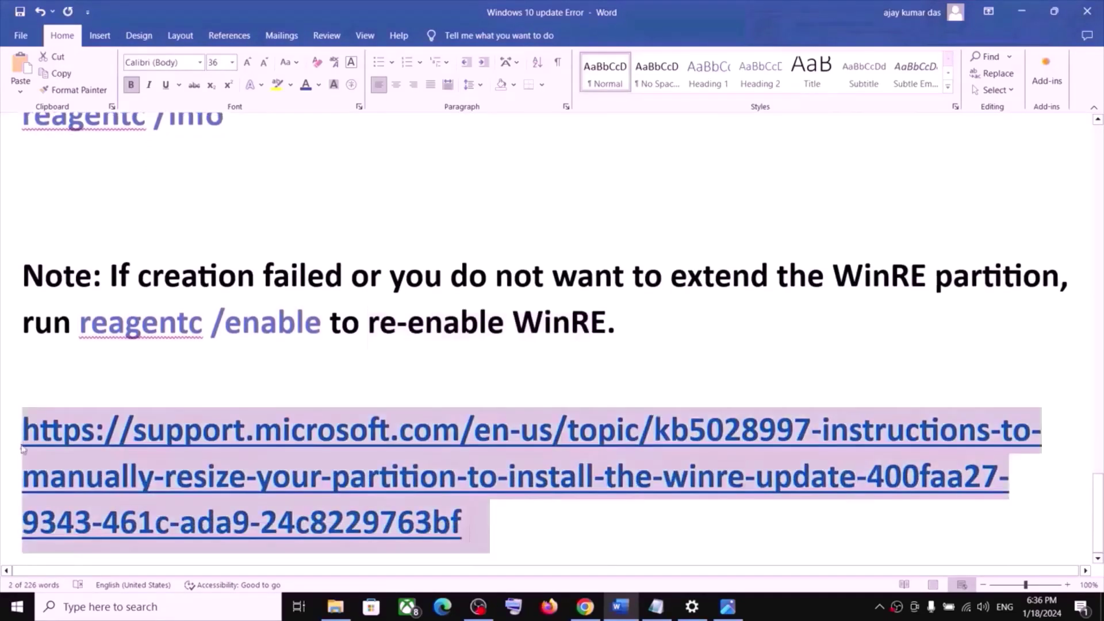
left_click(585, 606)
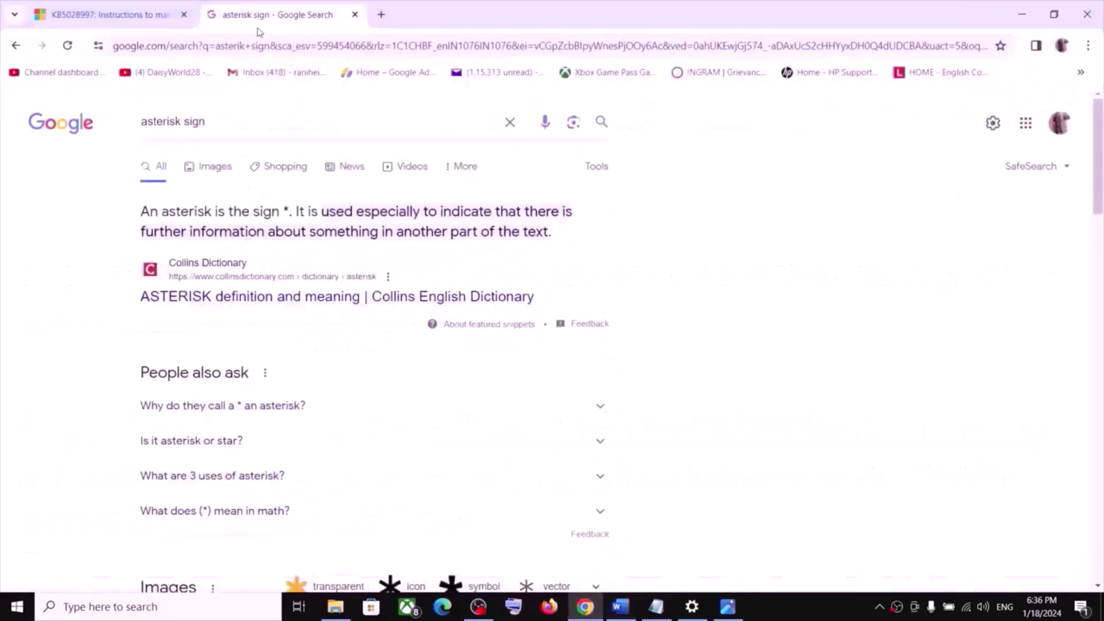
left_click(118, 22)
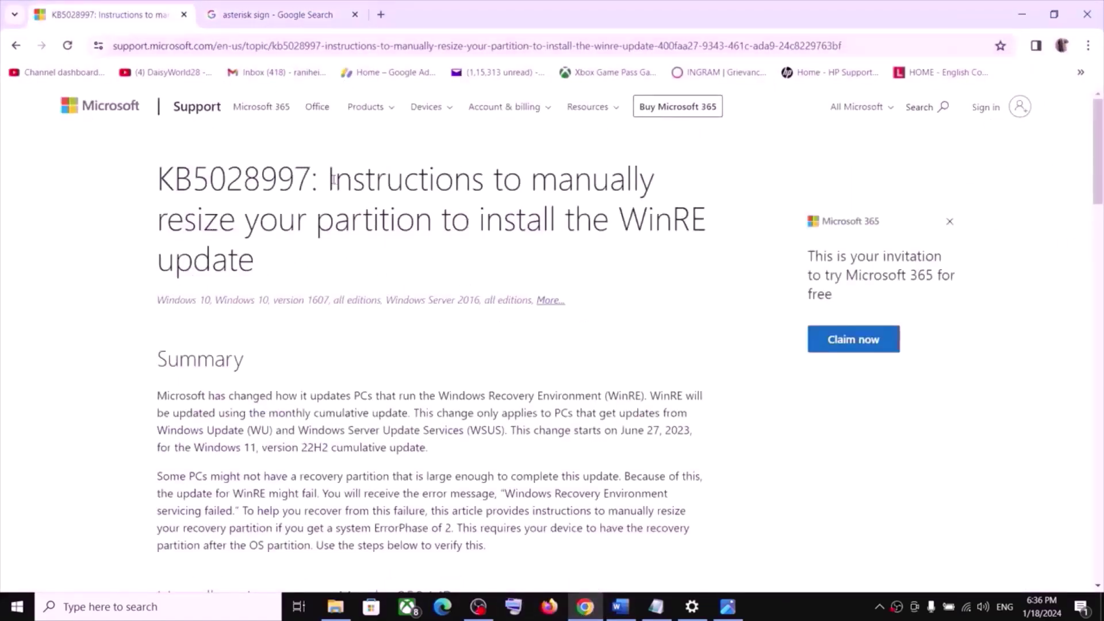
left_click_drag(333, 180, 492, 257)
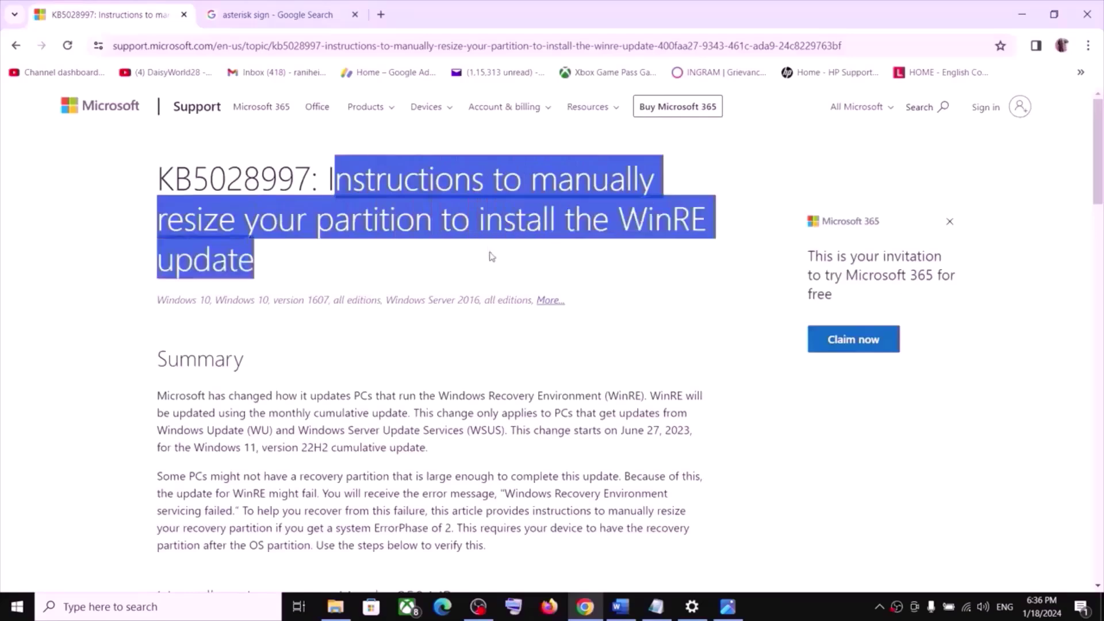
scroll(370, 361, "down", 5)
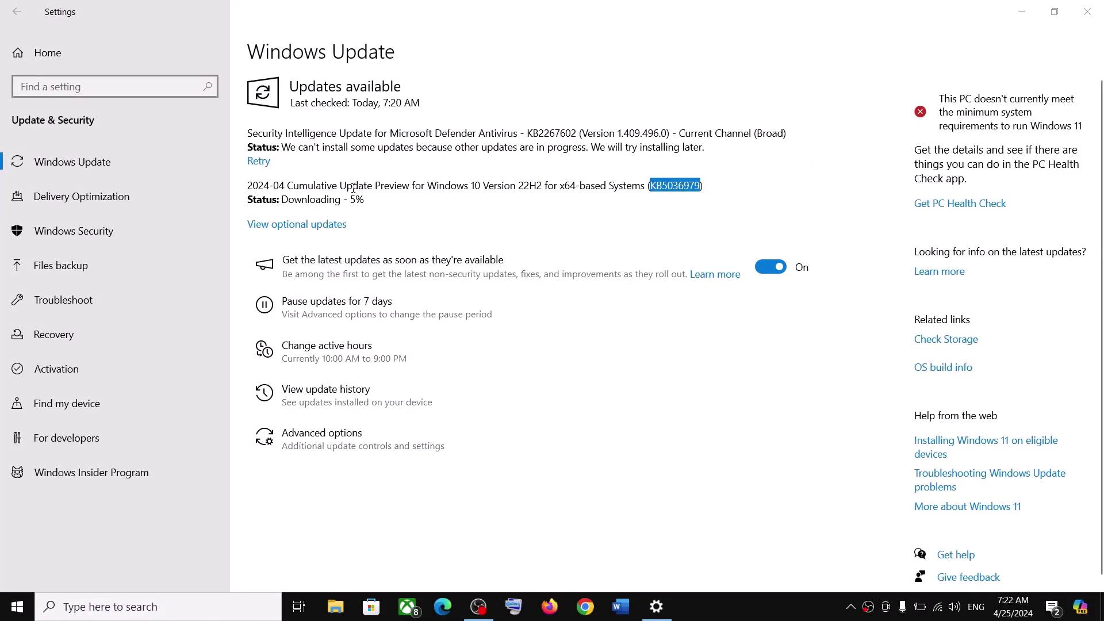
Highlight the 2024-04 Cumulative Update Preview entry for KB5036979 on the Windows Update page
left_click_drag(353, 187, 702, 188)
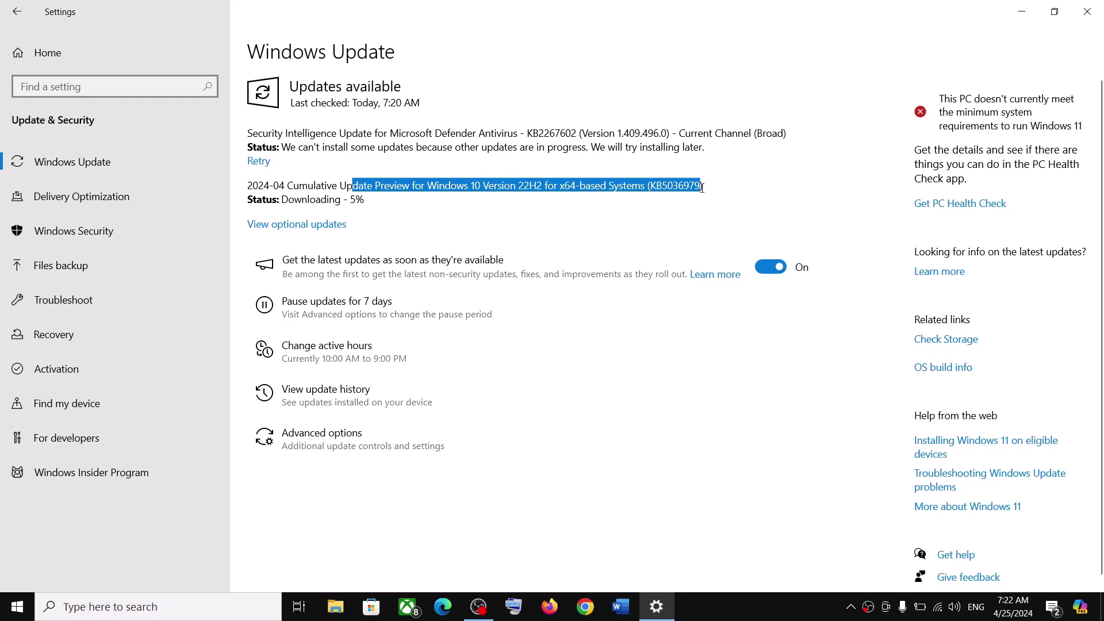
left_click(780, 609)
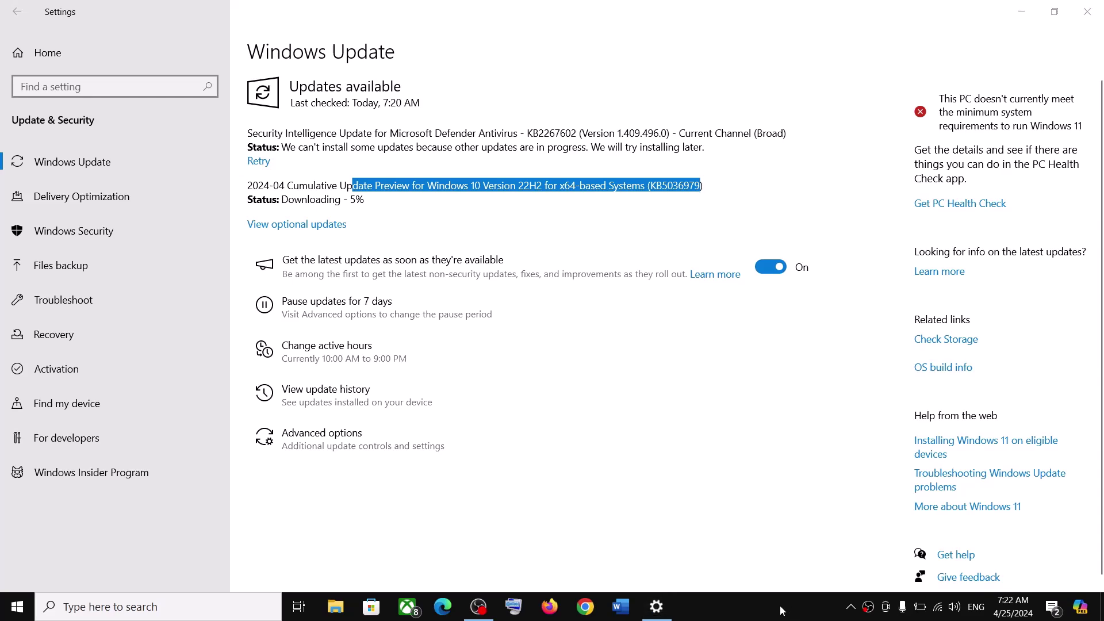